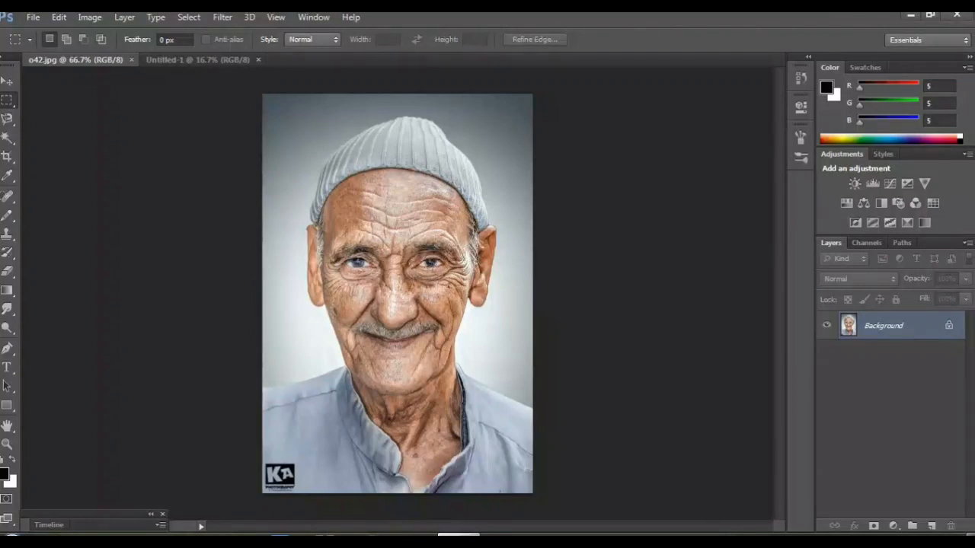
Trace a closed Pen path around the man's cap, head, ears and shoulders and along the photo's bottom edge in o42.jpg
key(ctrl+plus)
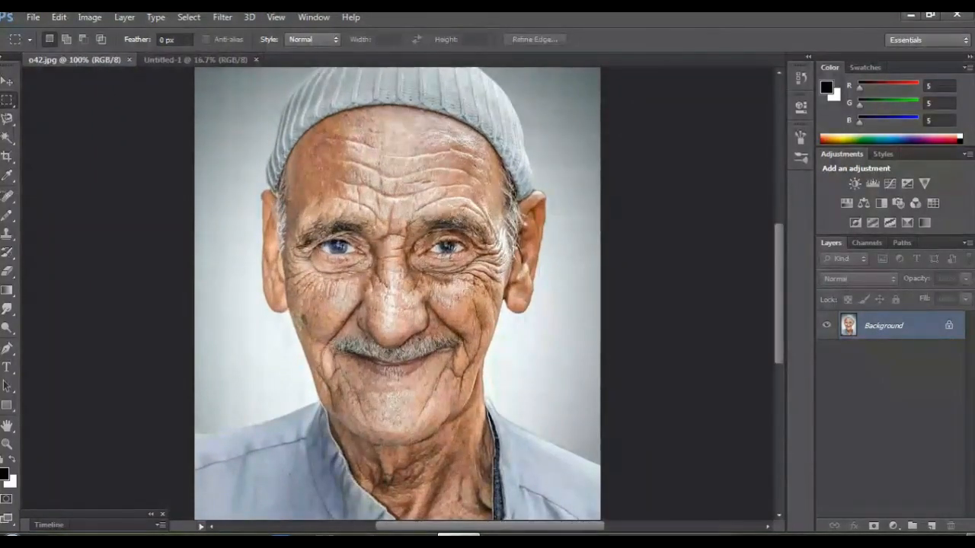
click(7, 348)
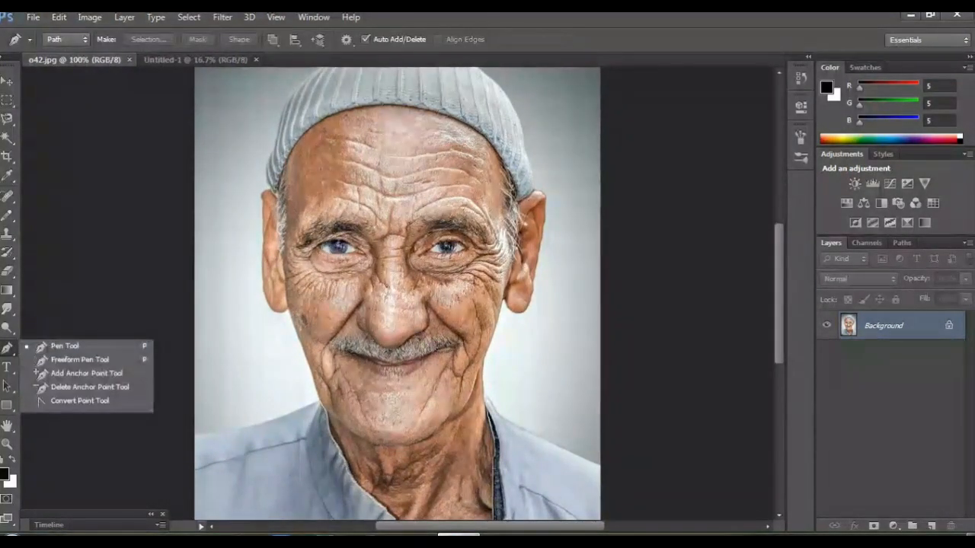
click(65, 346)
click(195, 431)
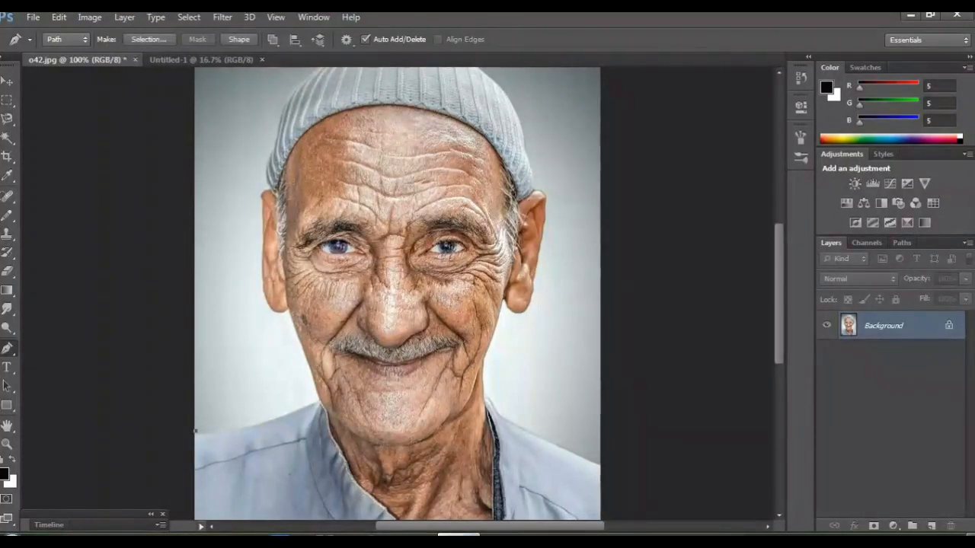
click(219, 432)
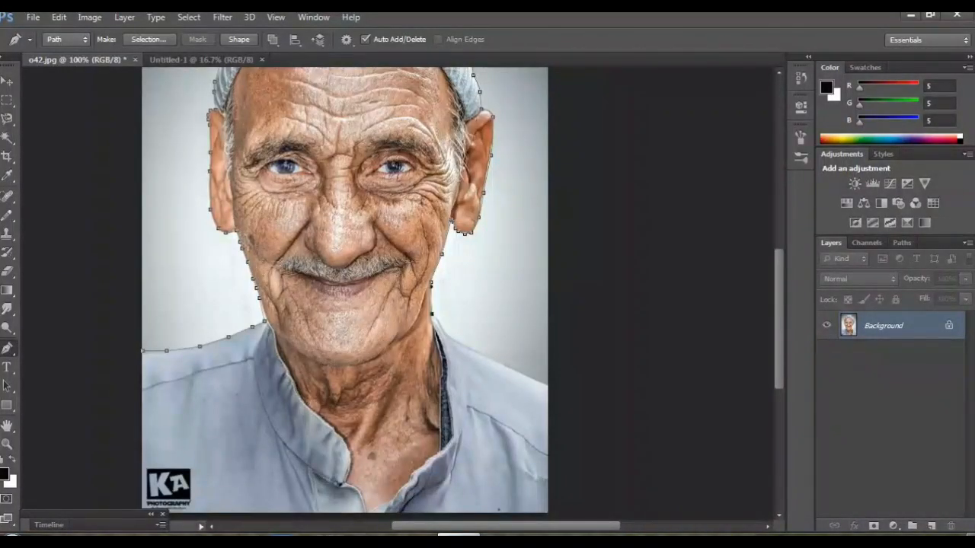
click(490, 358)
scroll(549, 304, down, 3)
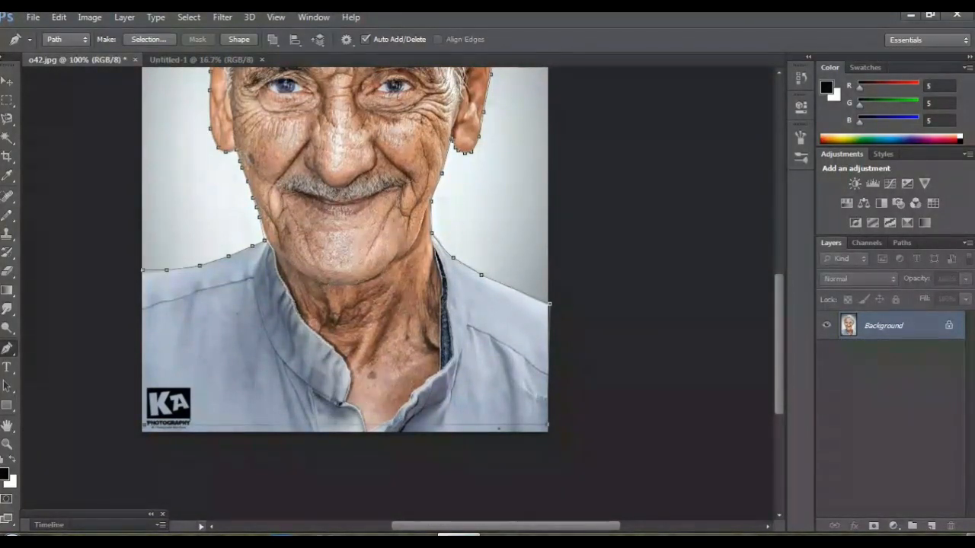
scroll(548, 303, up, 7)
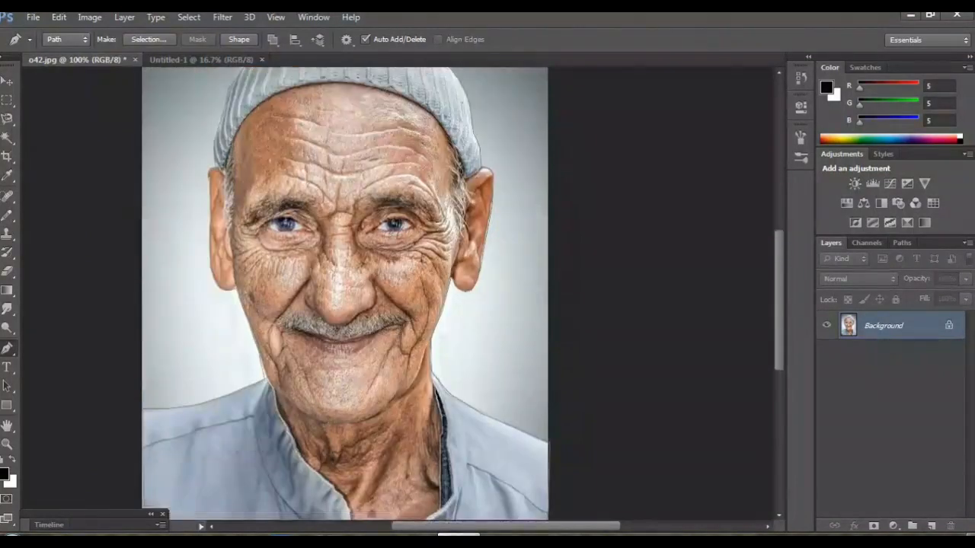
Convert the closed path around the man into a new anti-aliased selection
right_click(378, 198)
click(434, 265)
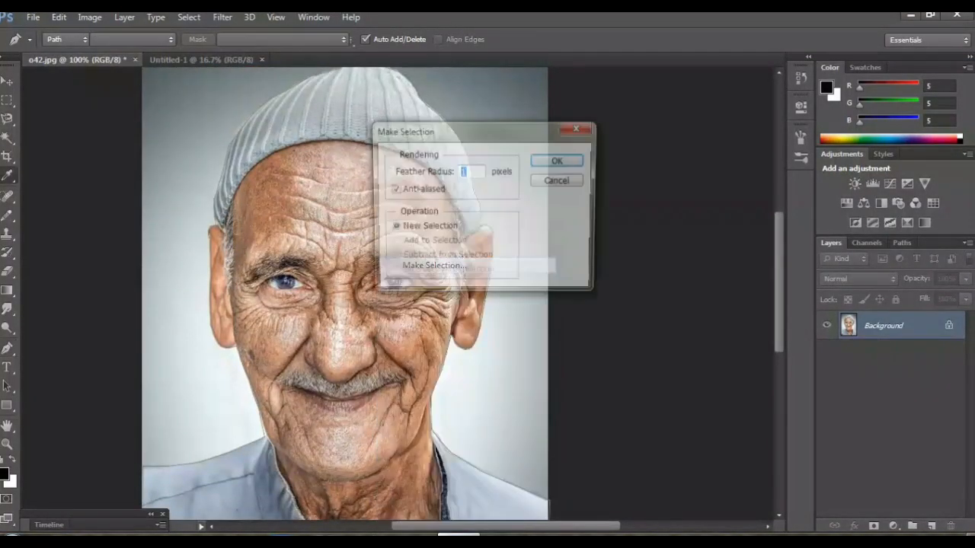
key(Return)
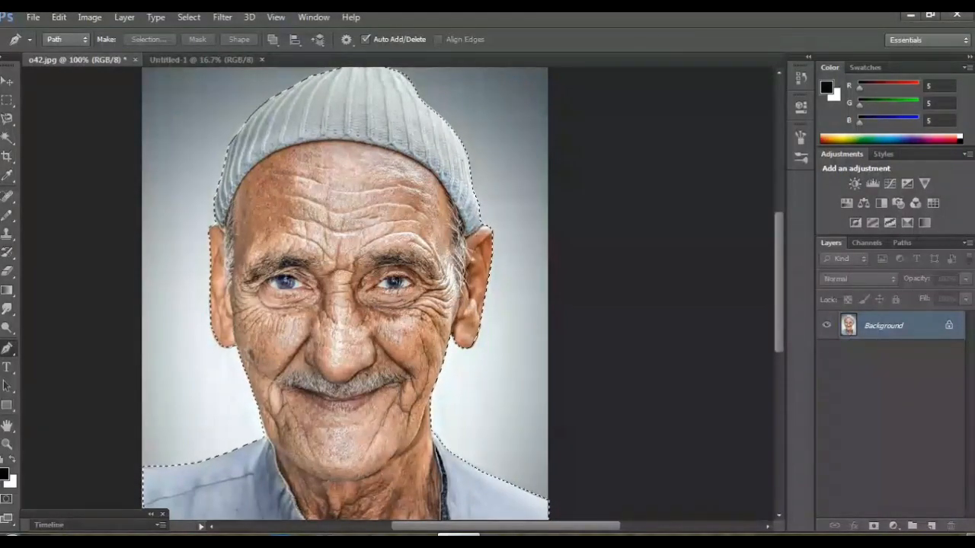
Move the selected man into the Untitled-1 document and enlarge him to about 378% width and 372% height, centred on the page
key(v)
drag(333, 150, 361, 319)
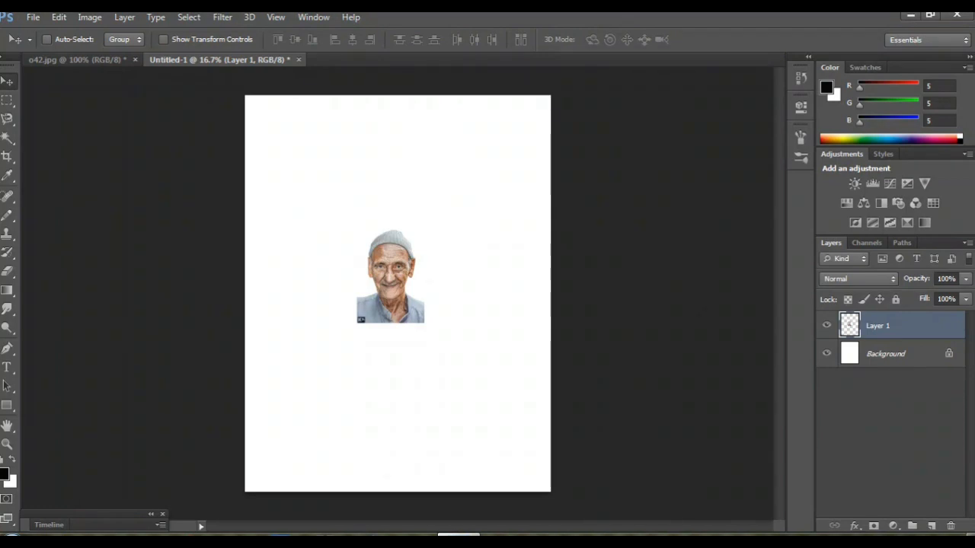
key(ctrl+t)
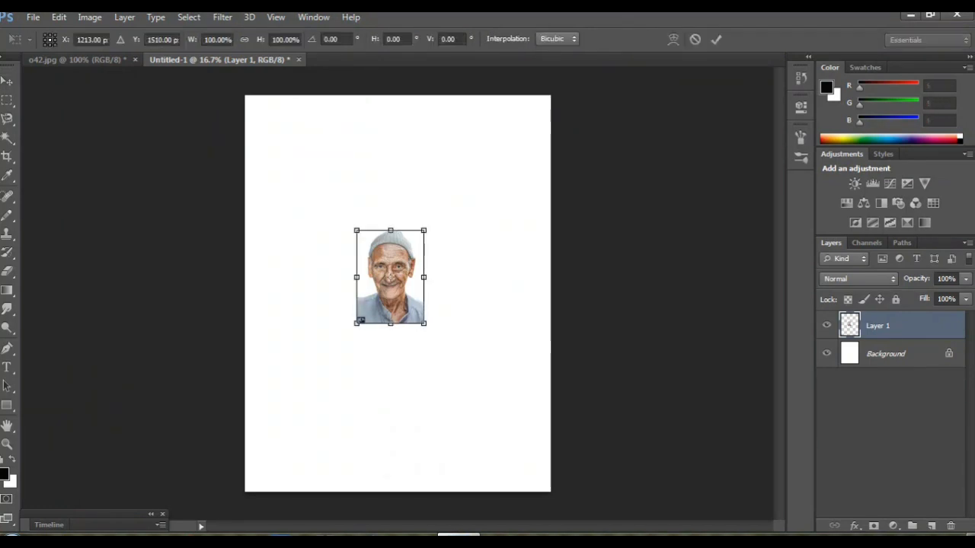
drag(424, 323, 353, 221)
drag(430, 316, 531, 472)
drag(479, 426, 475, 426)
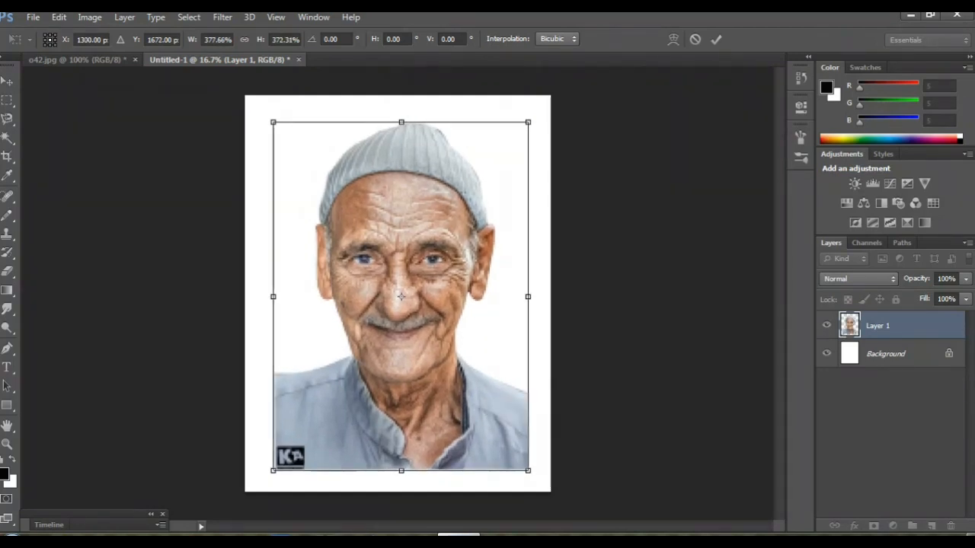
key(Return)
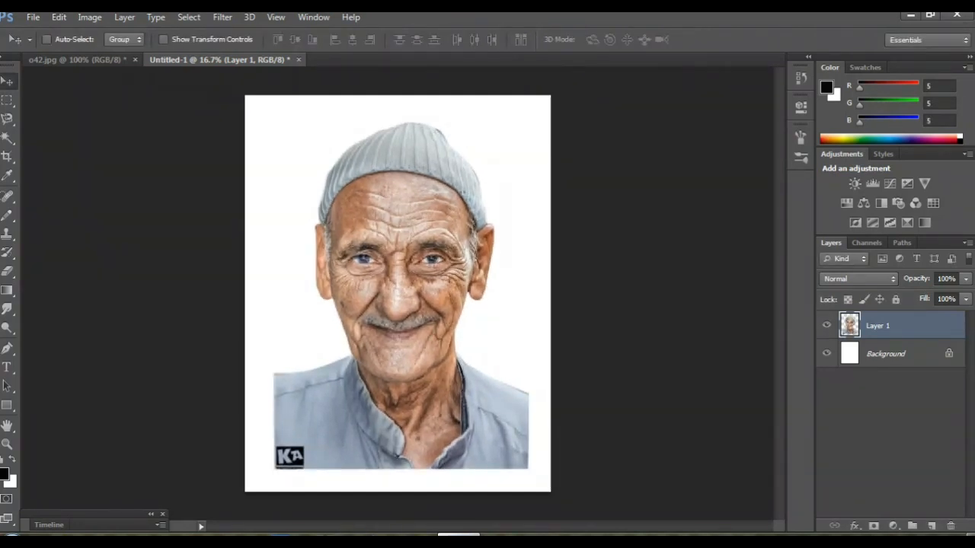
Duplicate Layer 1 with the cut-out man and hide the original Layer 1
key(ctrl+plus)
scroll(397, 293, down, 3)
scroll(398, 293, up, 3)
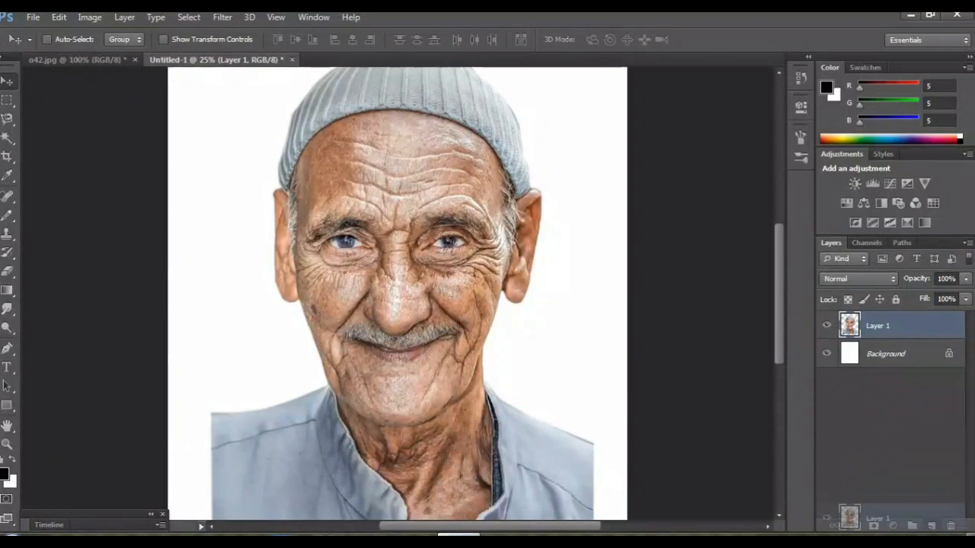
key(ctrl+j)
click(826, 354)
key(ctrl+plus)
key(ctrl+plus)
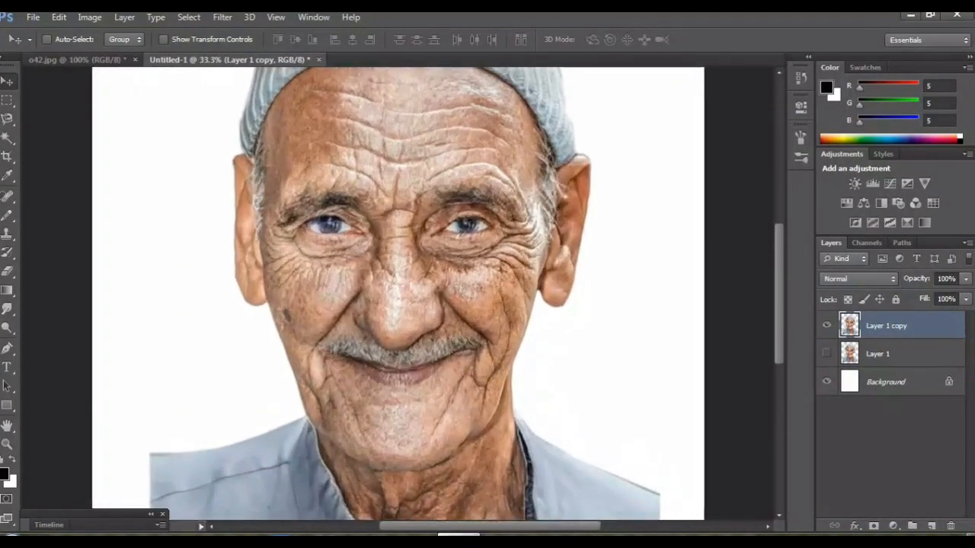
scroll(396, 293, up, 2)
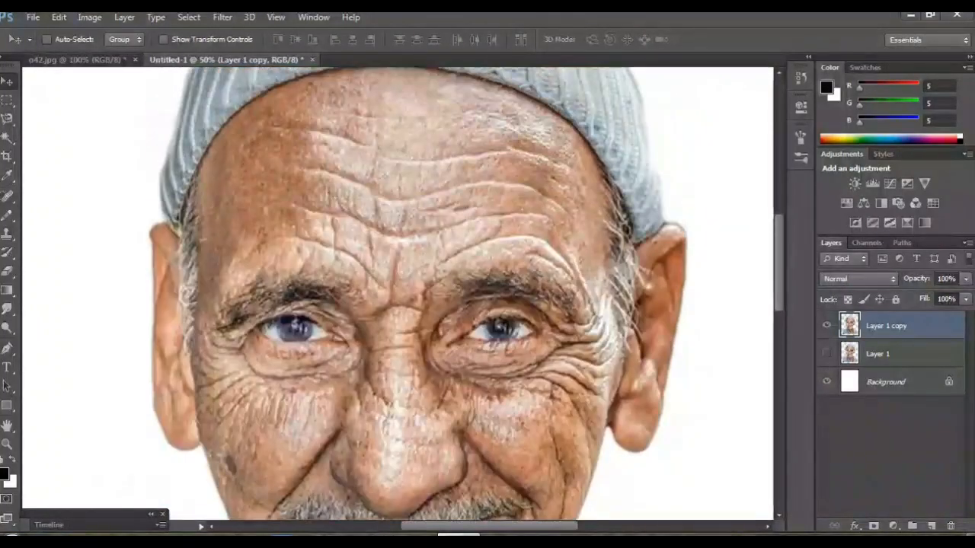
scroll(396, 294, down, 2)
key(ctrl+minus)
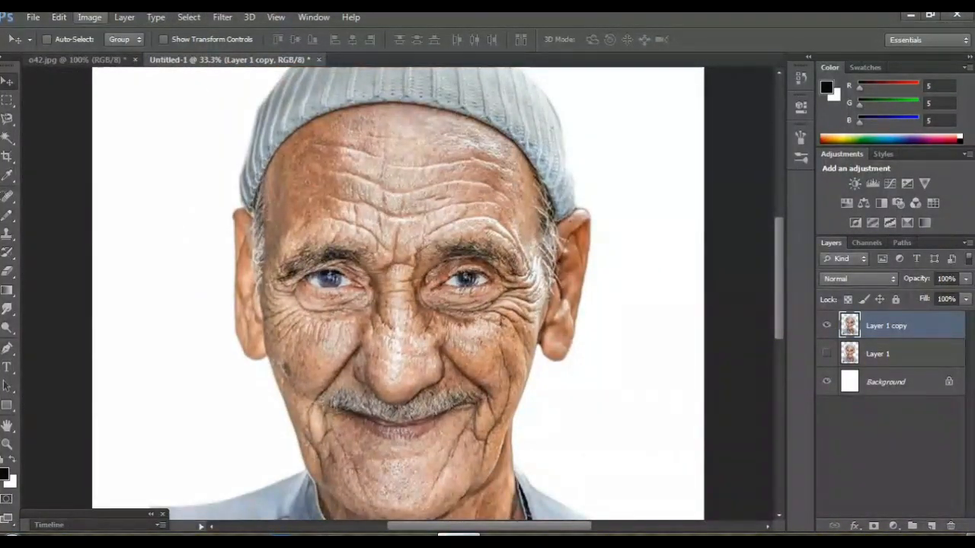
click(89, 17)
click(107, 100)
Sharpen Layer 1 copy with Unsharp Mask at 80% amount, 6.5 pixels radius and threshold 0, and keep Layer 1 hidden
click(223, 17)
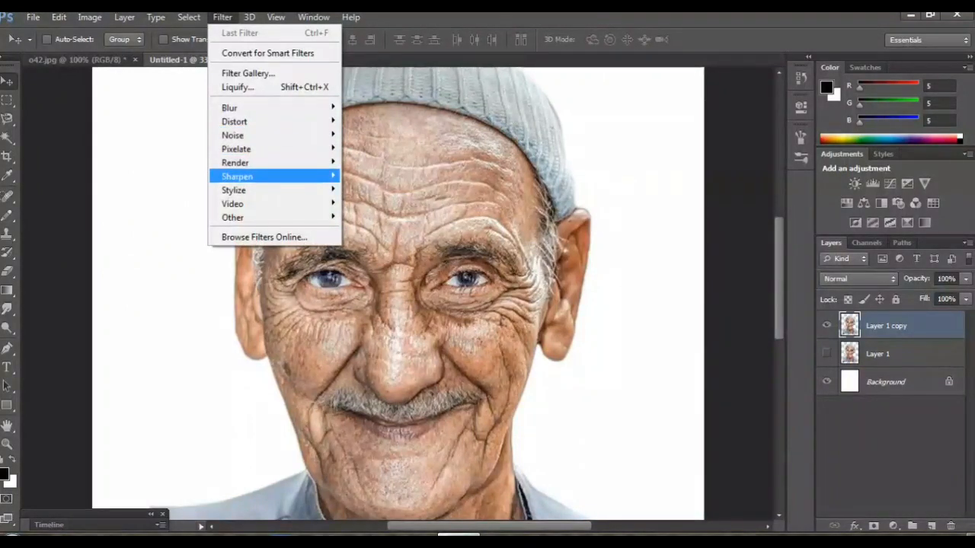
mouse_move(237, 176)
click(382, 230)
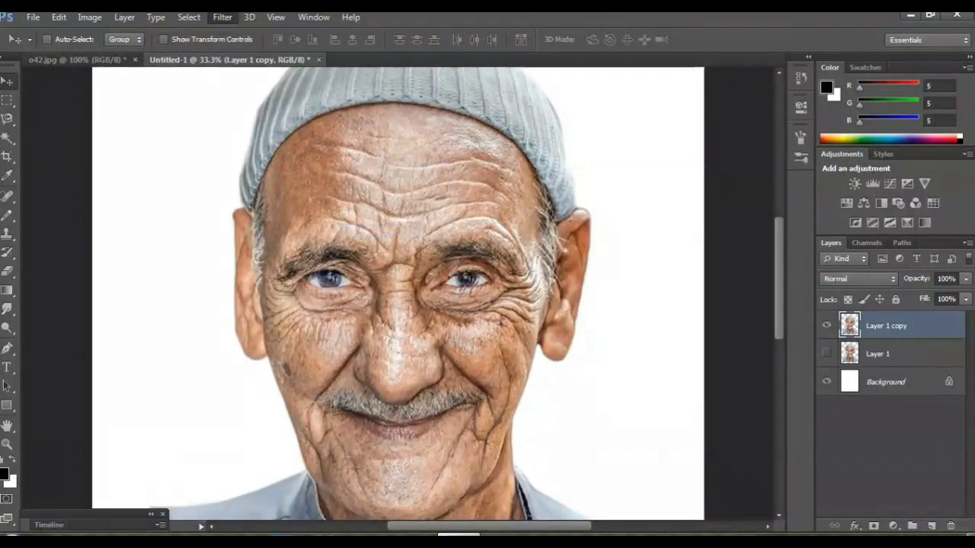
drag(719, 340, 693, 340)
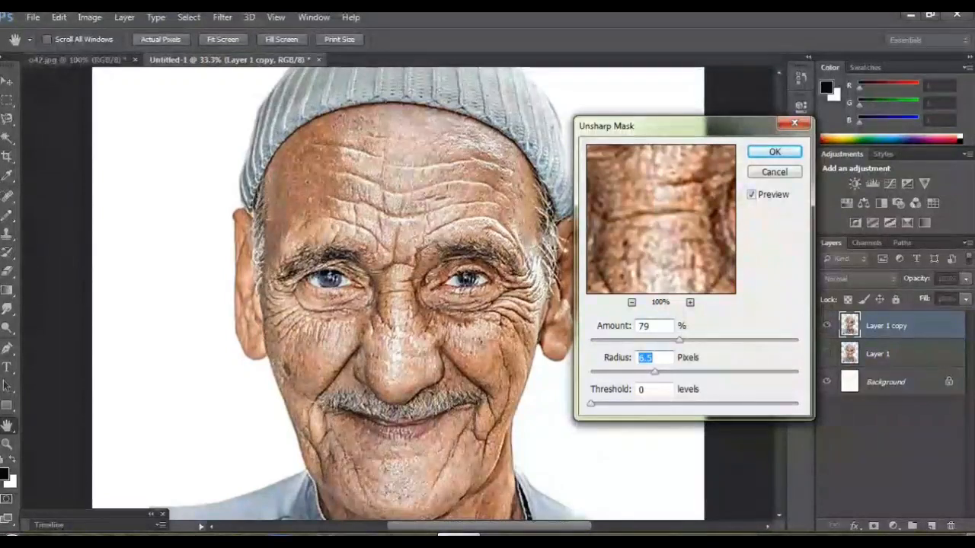
drag(679, 339, 696, 339)
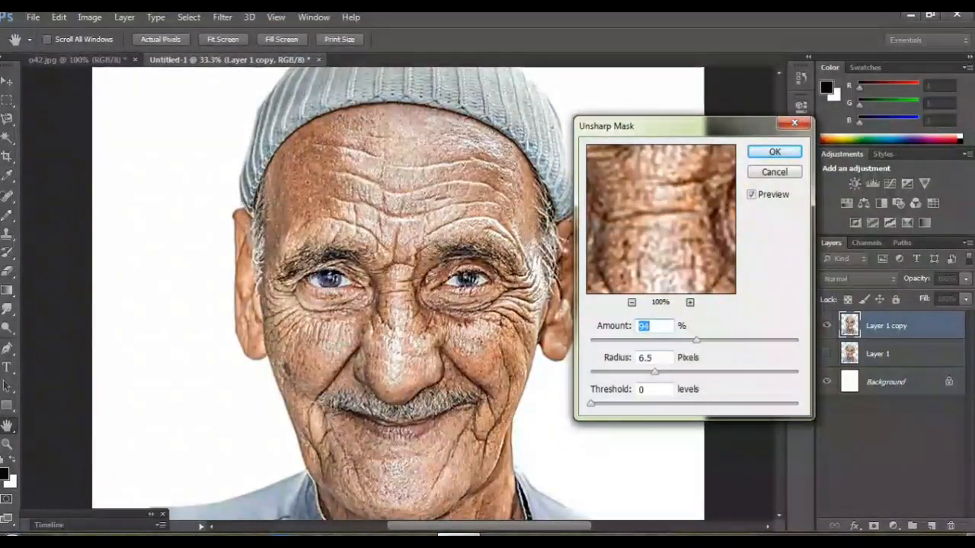
drag(696, 339, 681, 340)
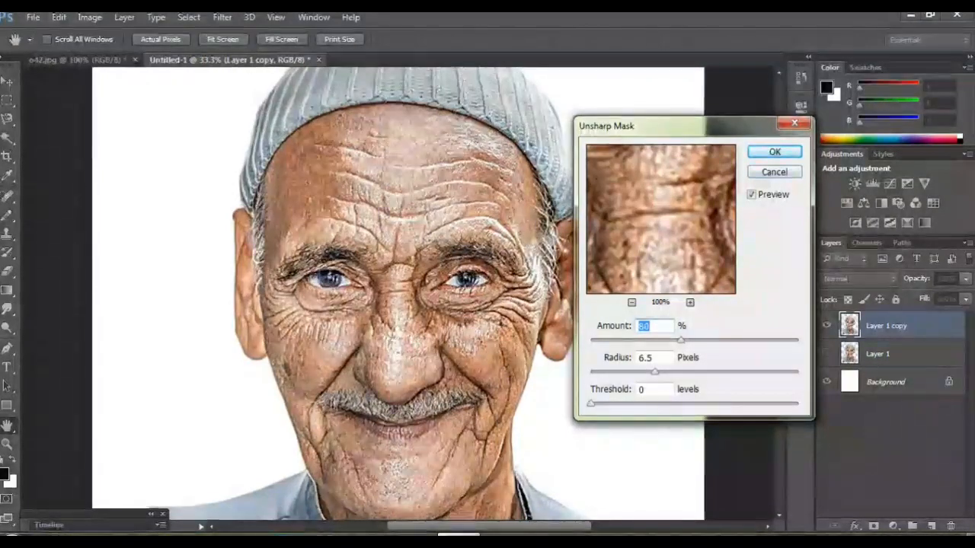
key(Return)
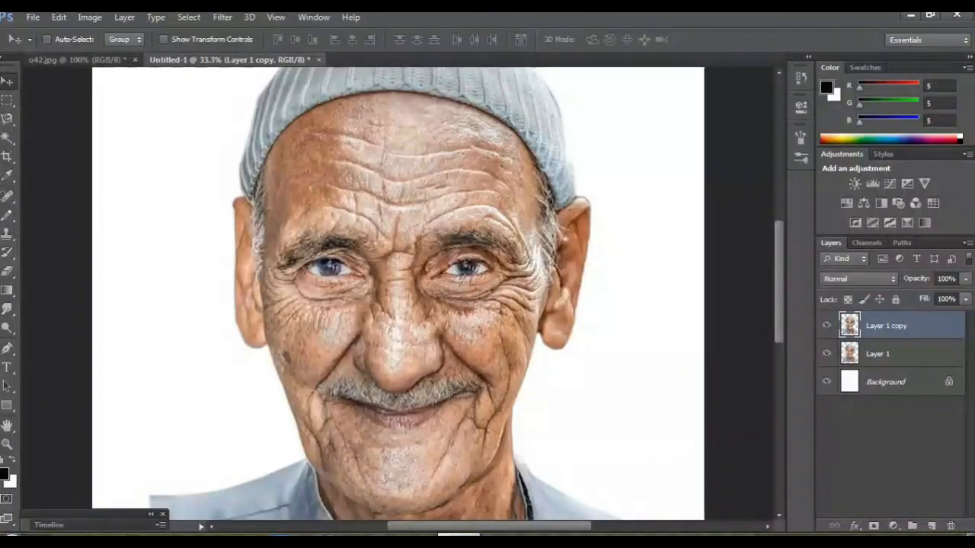
click(827, 353)
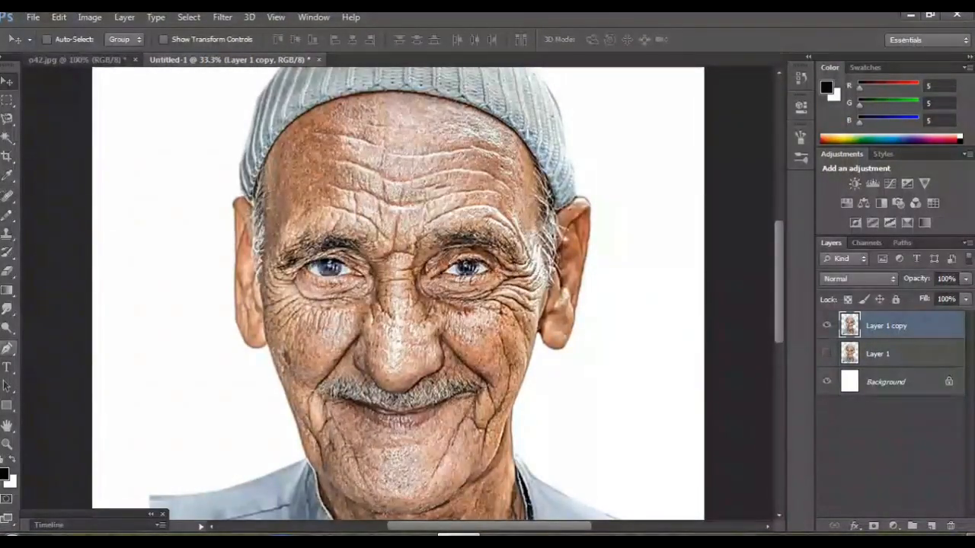
Activate the Smudge tool with a 100 px brush at 44% strength and smooth the upper and left forehead on Layer 1 copy
click(7, 309)
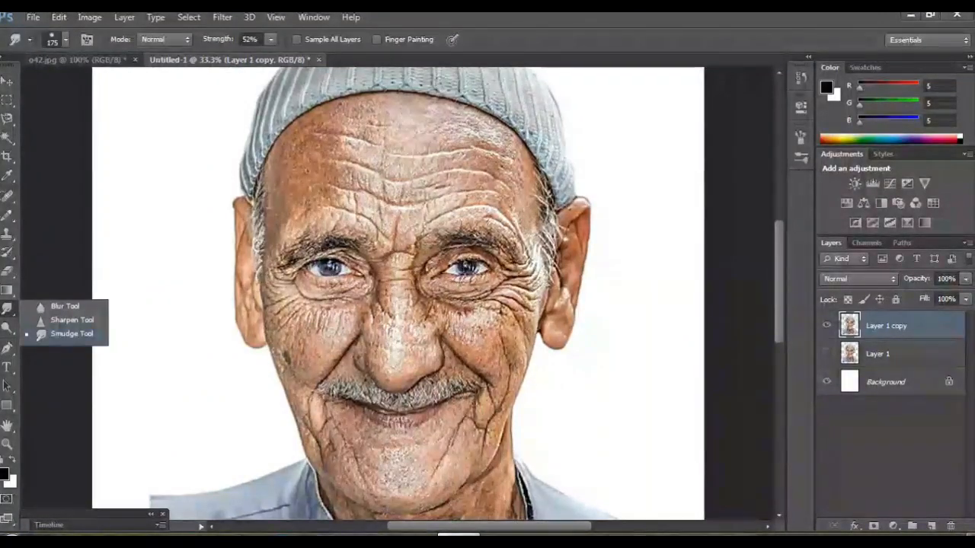
key(ctrl+plus)
key(ctrl+plus)
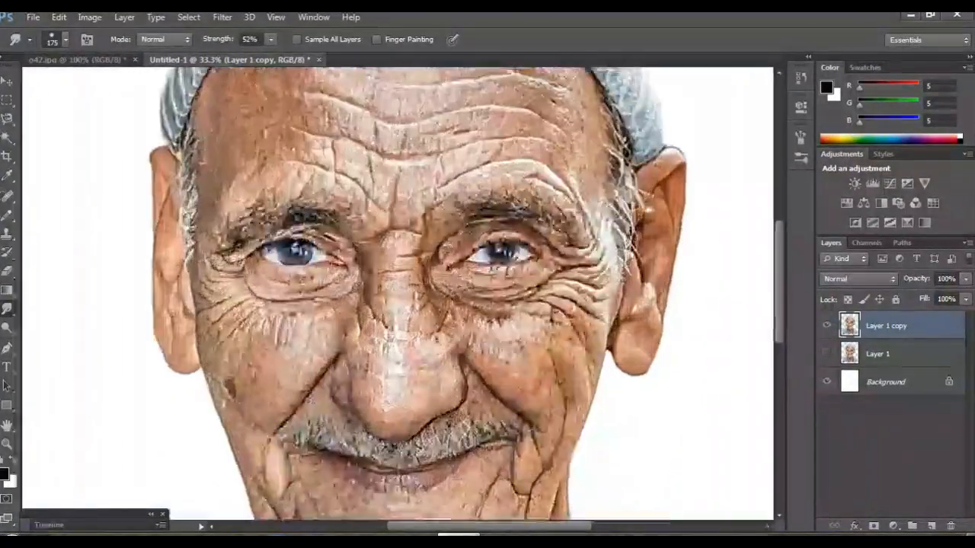
scroll(396, 293, up, 5)
key(bracketleft)
key(bracketleft)
key(bracketleft)
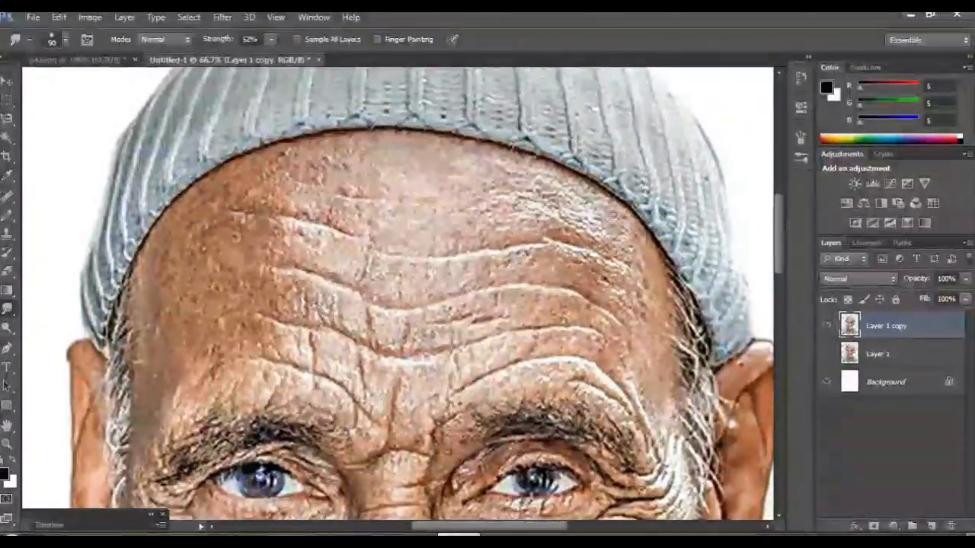
key(bracketleft)
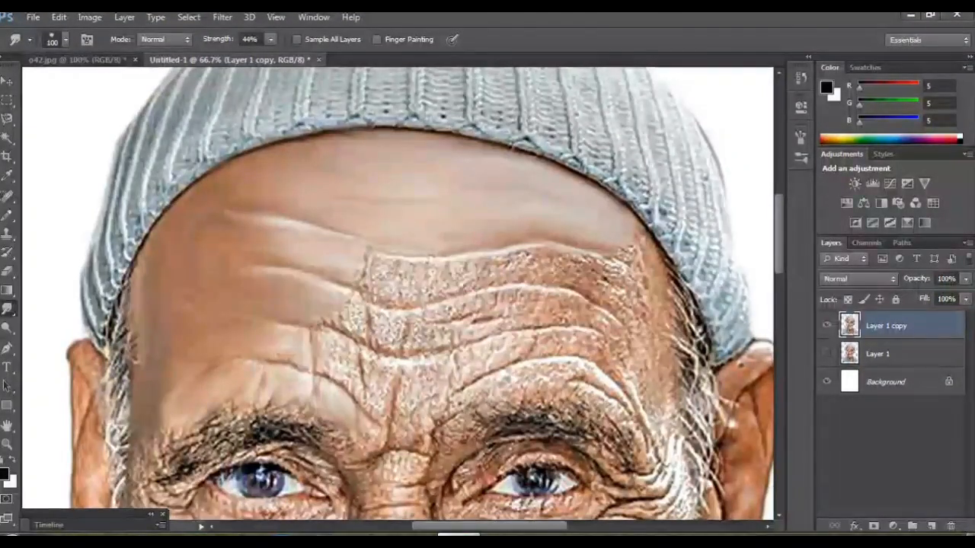
Smudge the skin above the left eyebrow and between the brows smooth, following the direction of the wrinkles
drag(330, 378, 383, 424)
drag(355, 351, 372, 389)
drag(333, 343, 346, 369)
mouse_move(337, 331)
mouse_down()
mouse_move(376, 357)
mouse_move(423, 336)
mouse_up()
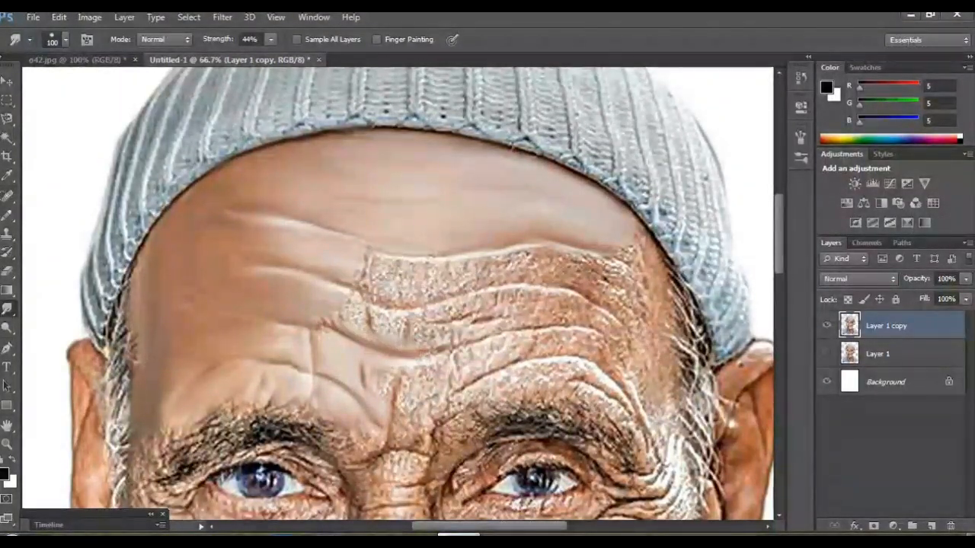
drag(395, 411, 411, 391)
drag(387, 423, 373, 446)
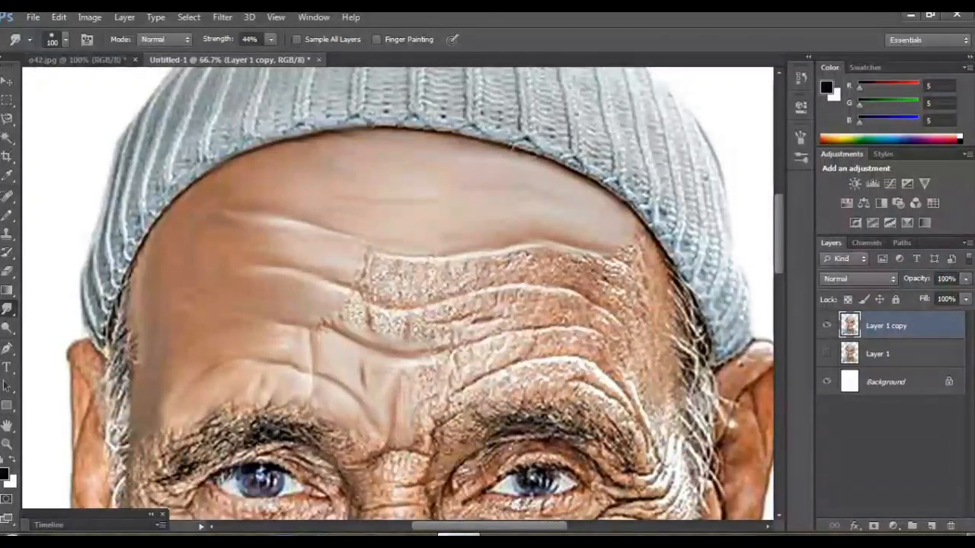
drag(393, 400, 407, 381)
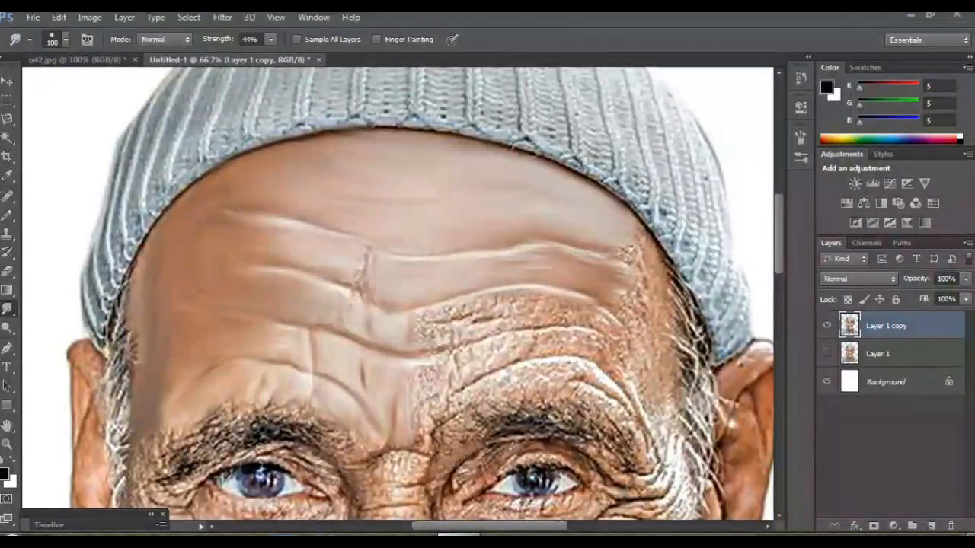
Smudge the central and right forehead smooth along its wrinkles, down to the upper edge and outer end of the right eyebrow
drag(425, 333, 544, 308)
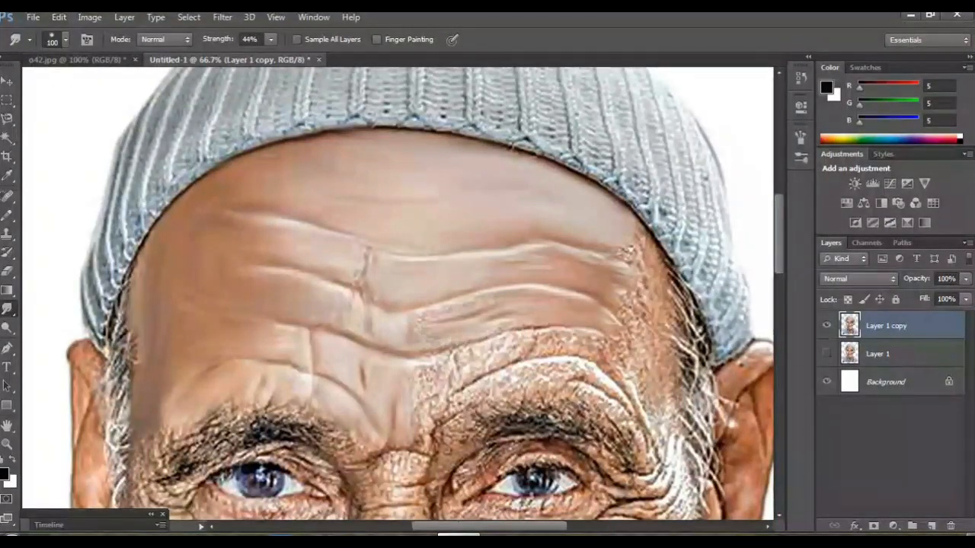
mouse_move(441, 320)
mouse_down()
mouse_move(503, 304)
mouse_move(426, 317)
mouse_up()
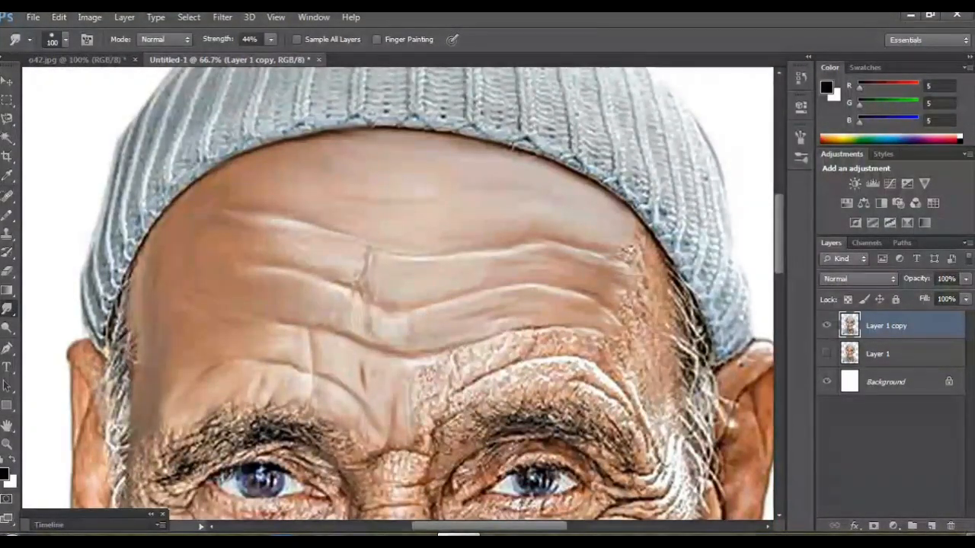
scroll(472, 312, down, 2)
mouse_move(507, 311)
mouse_down()
mouse_move(587, 305)
mouse_move(583, 286)
mouse_up()
drag(507, 288, 544, 283)
mouse_move(438, 316)
mouse_down()
mouse_move(423, 337)
mouse_move(430, 374)
mouse_up()
mouse_move(469, 335)
mouse_down()
mouse_move(544, 324)
mouse_move(580, 332)
mouse_up()
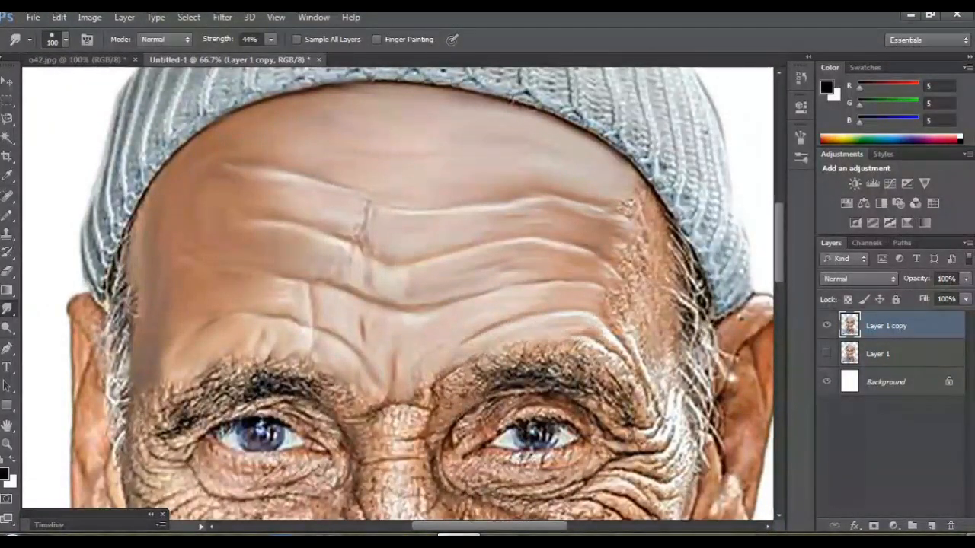
drag(627, 351, 650, 376)
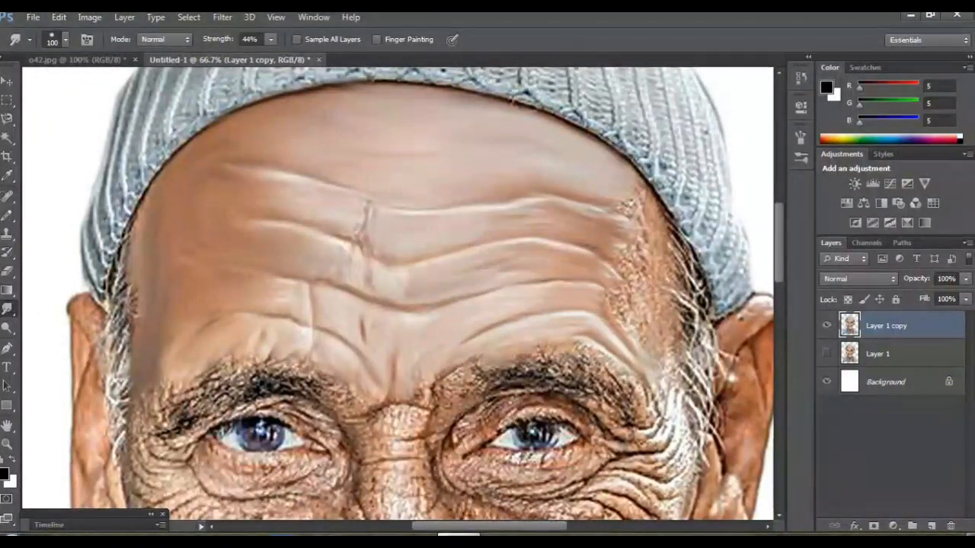
drag(563, 342, 600, 357)
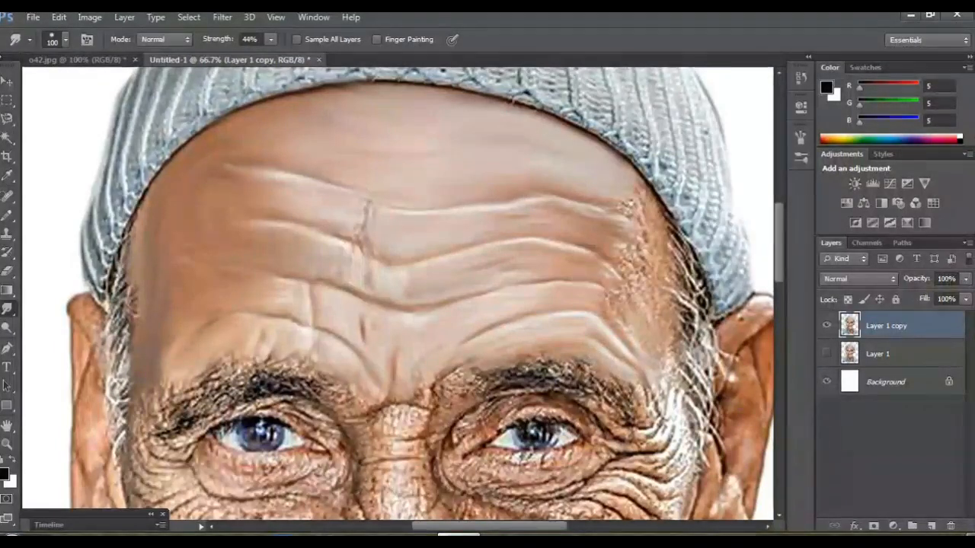
Smudge the remaining rough skin at the right edge of the forehead and temple smooth on Layer 1 copy
drag(620, 299, 646, 335)
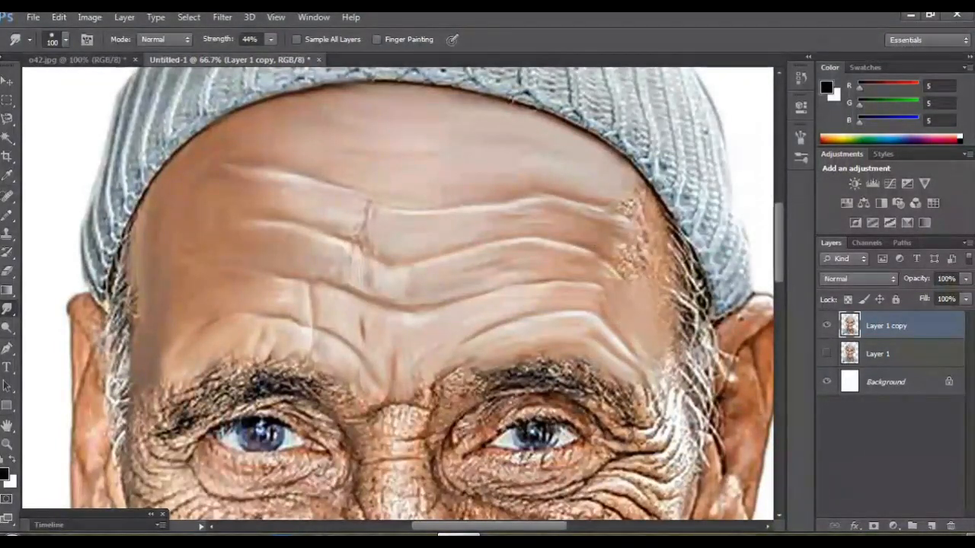
drag(620, 208, 628, 260)
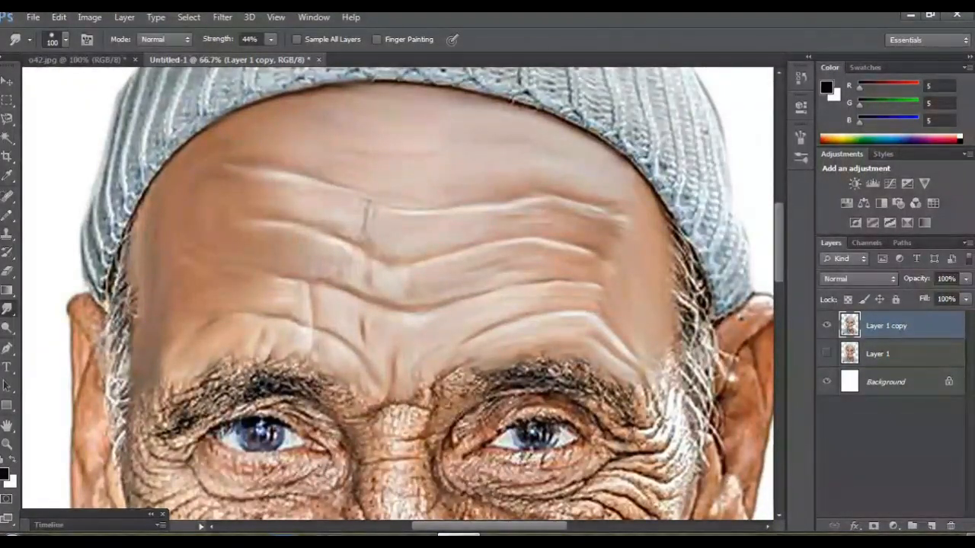
key(ctrl+minus)
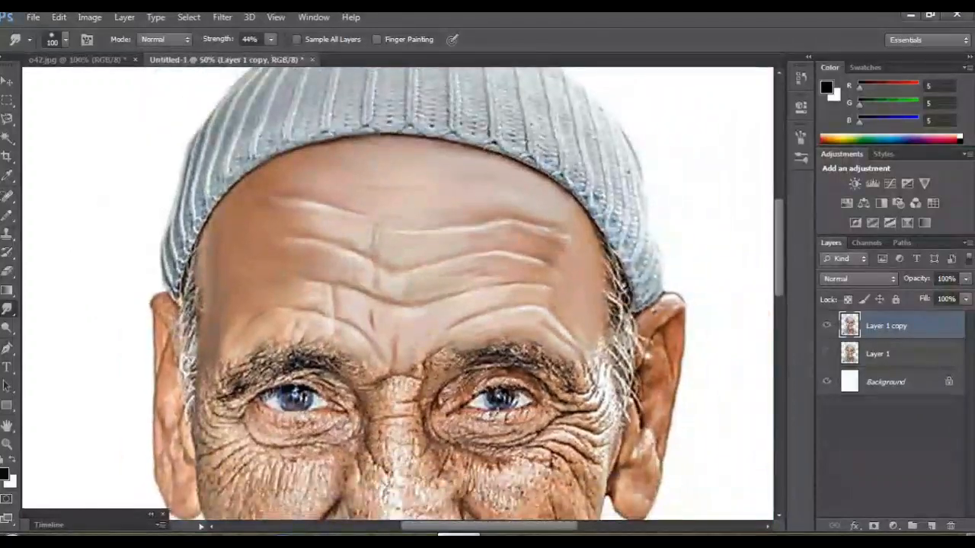
key(ctrl+minus)
key(ctrl+plus)
key(ctrl+plus)
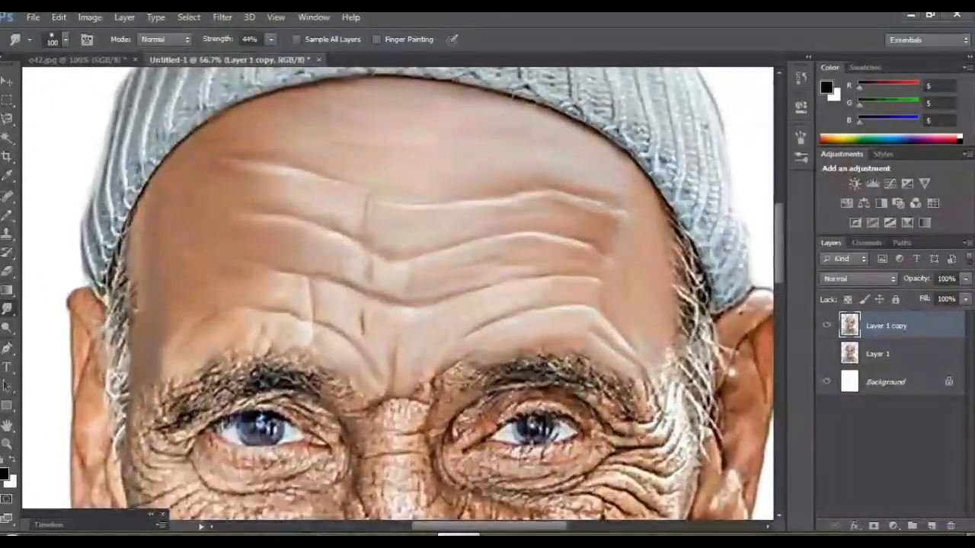
Smudge the left eyebrow into soft strokes that follow its arch, including its inner end beside the nose
scroll(398, 293, down, 4)
key(ctrl+plus)
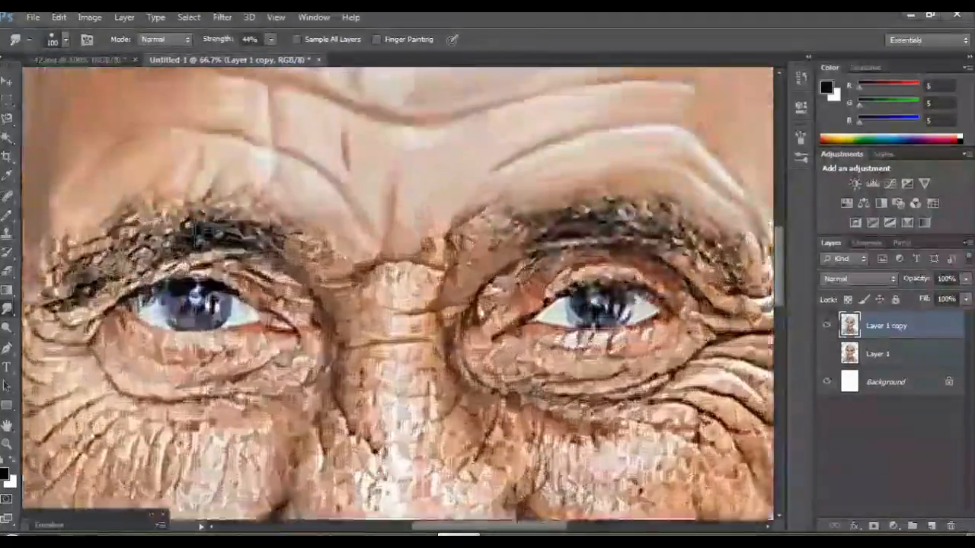
scroll(398, 293, left, 3)
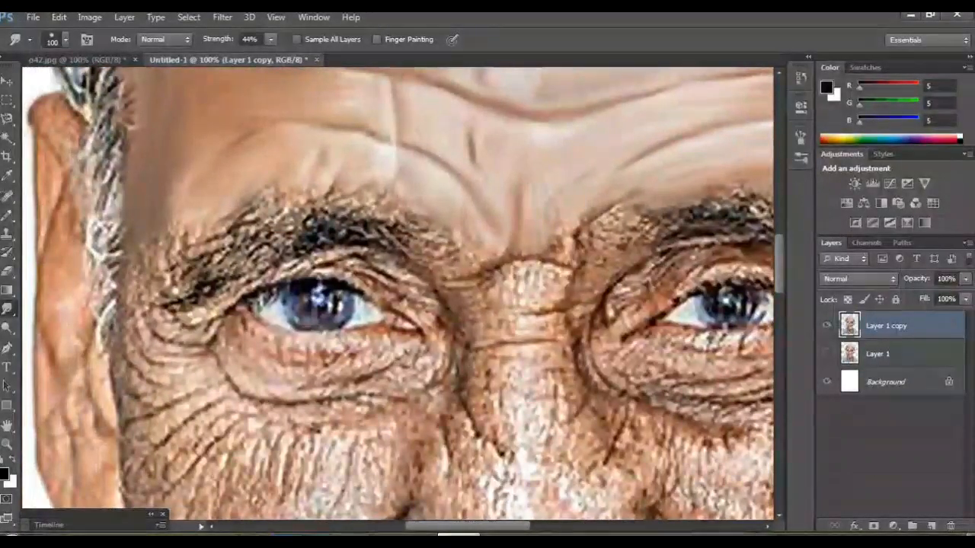
scroll(398, 294, up, 2)
mouse_move(335, 265)
mouse_down()
mouse_move(385, 284)
mouse_move(347, 271)
mouse_move(282, 278)
mouse_move(163, 352)
mouse_up()
drag(358, 234, 465, 320)
mouse_move(267, 245)
mouse_down()
mouse_move(206, 292)
mouse_move(164, 304)
mouse_move(136, 347)
mouse_up()
Smudge the crow's feet and temple skin beside the outer corner of the left eye smooth along the wrinkles
scroll(398, 294, down, 2)
mouse_move(220, 298)
mouse_down()
mouse_move(171, 339)
mouse_move(125, 346)
mouse_up()
mouse_move(221, 331)
mouse_down()
mouse_move(172, 367)
mouse_move(130, 367)
mouse_up()
mouse_move(213, 355)
mouse_down()
mouse_move(183, 384)
mouse_move(130, 404)
mouse_up()
scroll(398, 294, down, 1)
mouse_move(219, 364)
mouse_down()
mouse_move(135, 436)
mouse_move(200, 380)
mouse_move(163, 443)
mouse_up()
drag(163, 381, 136, 400)
drag(141, 324, 110, 350)
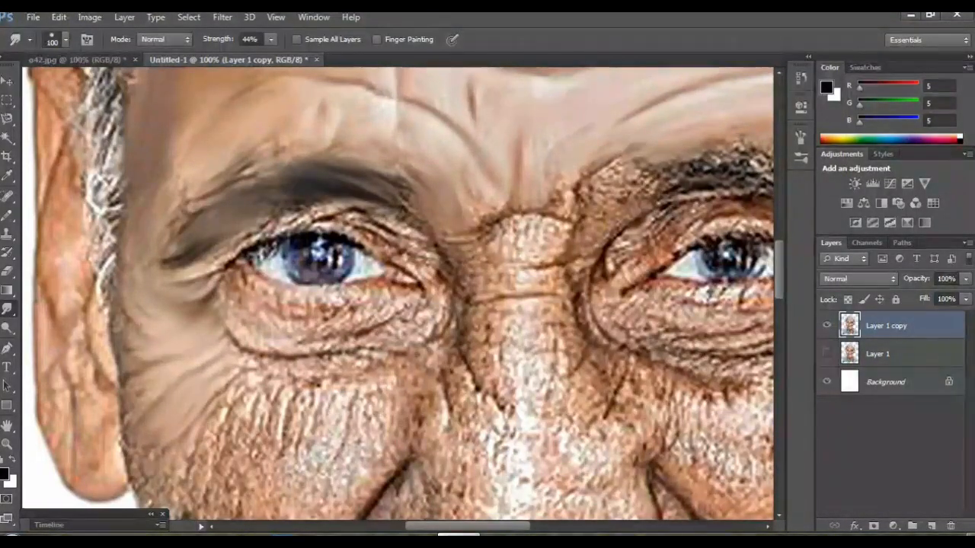
Smudge the bag under the left eye, its inner corner and the upper eyelid smooth along their folds
drag(404, 308, 328, 337)
mouse_move(245, 335)
mouse_down()
mouse_move(320, 358)
mouse_move(405, 356)
mouse_up()
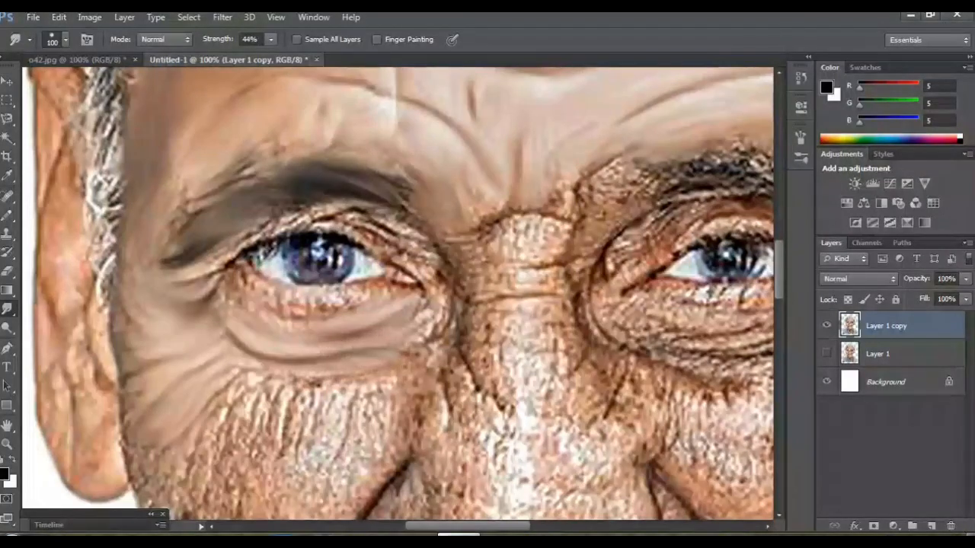
drag(449, 304, 434, 346)
mouse_move(312, 312)
mouse_down()
mouse_move(245, 293)
mouse_move(227, 272)
mouse_up()
drag(346, 298, 411, 286)
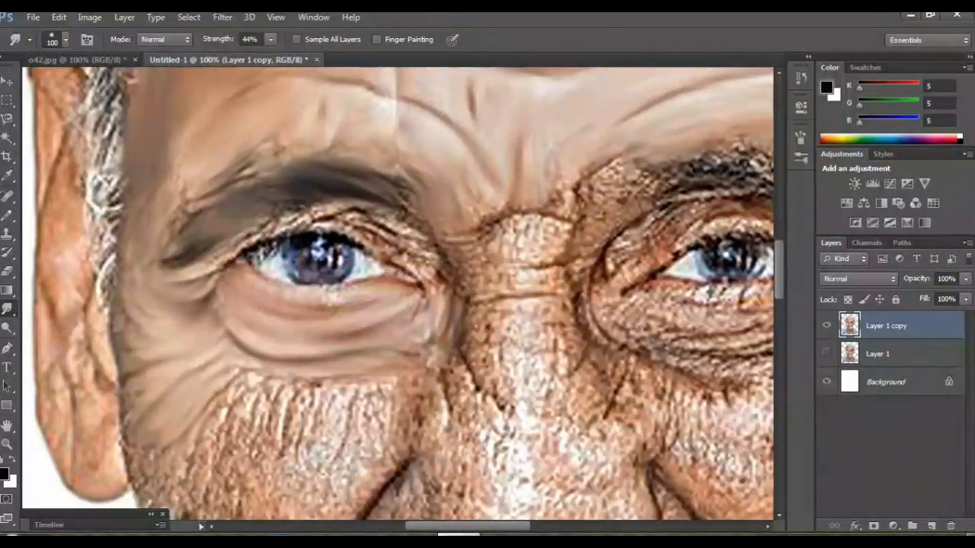
drag(346, 220, 435, 267)
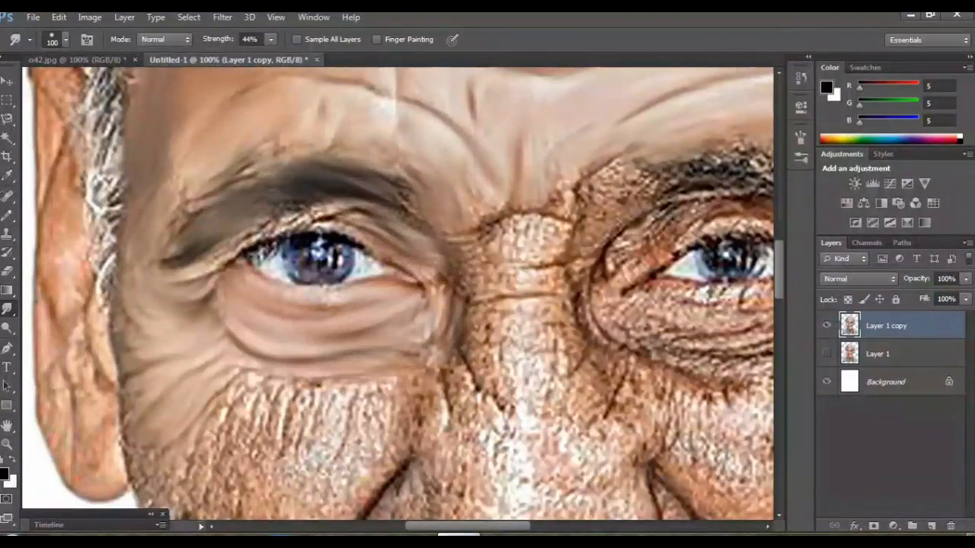
drag(329, 215, 289, 227)
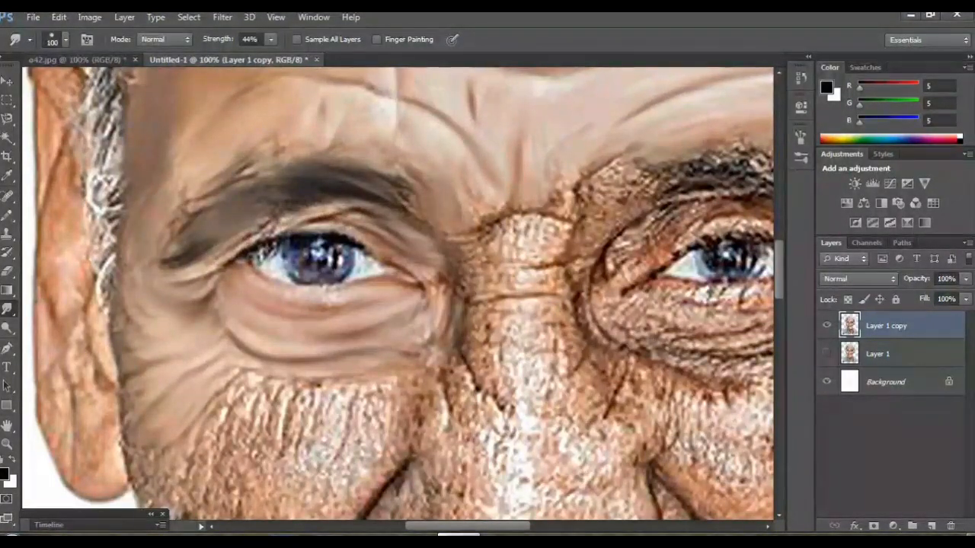
Smudge the inner left cheek smooth from below the eye bag down to the fold beside the nose
scroll(403, 293, down, 3)
drag(356, 273, 328, 333)
mouse_move(318, 263)
mouse_down()
mouse_move(290, 324)
mouse_move(280, 316)
mouse_up()
mouse_move(367, 261)
mouse_down()
mouse_move(336, 303)
mouse_move(372, 296)
mouse_move(288, 392)
mouse_move(296, 449)
mouse_up()
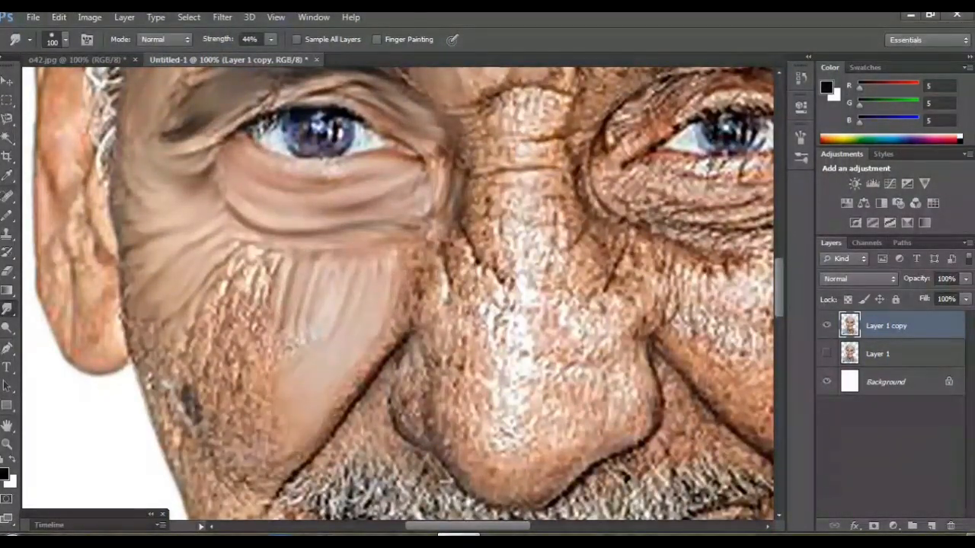
scroll(293, 411, down, 2)
drag(276, 332, 249, 389)
drag(266, 286, 245, 381)
drag(270, 213, 242, 265)
drag(267, 197, 247, 248)
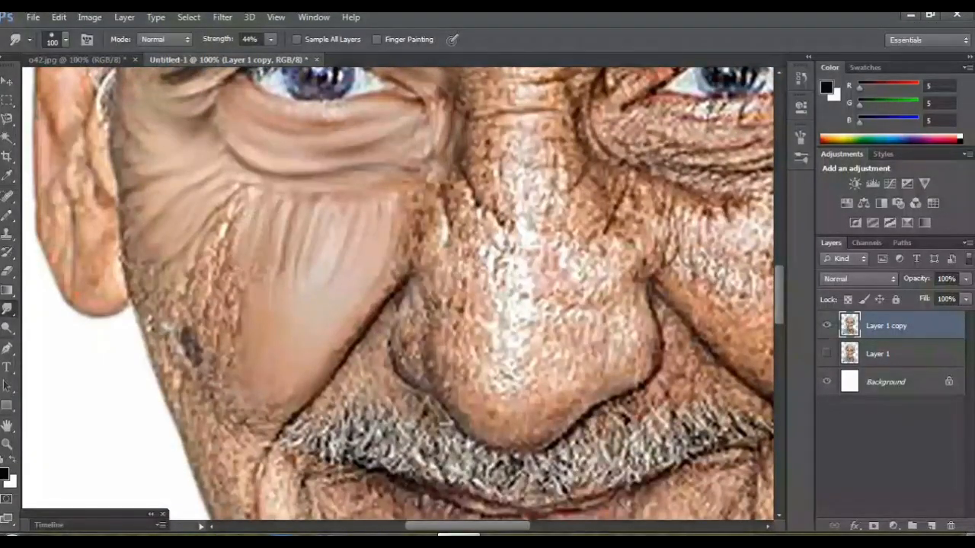
Smudge the outer left cheek smooth with downward strokes around the dark spot and towards the mouth fold
drag(232, 200, 199, 282)
drag(227, 232, 207, 312)
scroll(398, 293, down, 1)
drag(169, 233, 179, 350)
drag(225, 278, 210, 327)
scroll(398, 293, down, 2)
drag(271, 303, 246, 337)
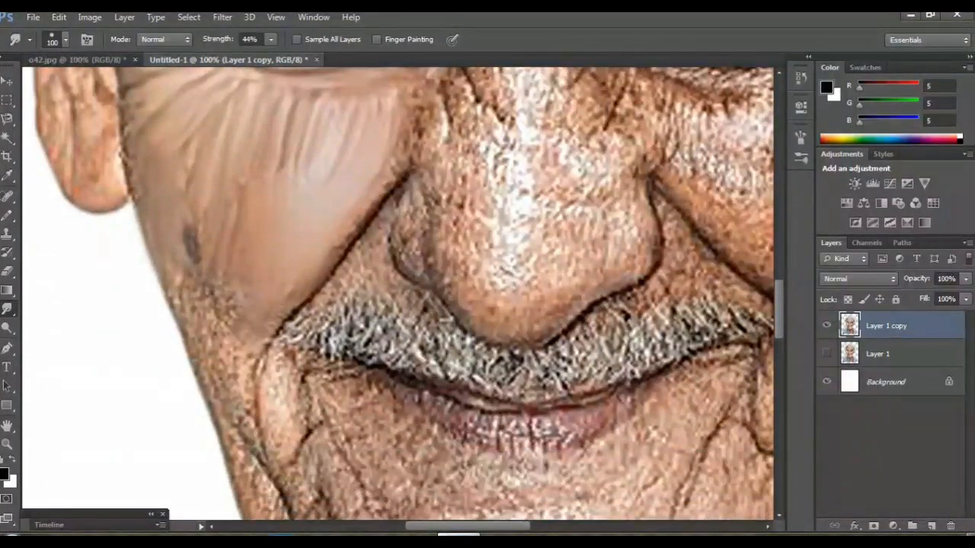
Smudge the lower left cheek and jaw edge smooth down to the fold beside the mouth
drag(221, 297, 216, 335)
drag(191, 276, 207, 316)
drag(207, 339, 229, 432)
drag(255, 364, 242, 418)
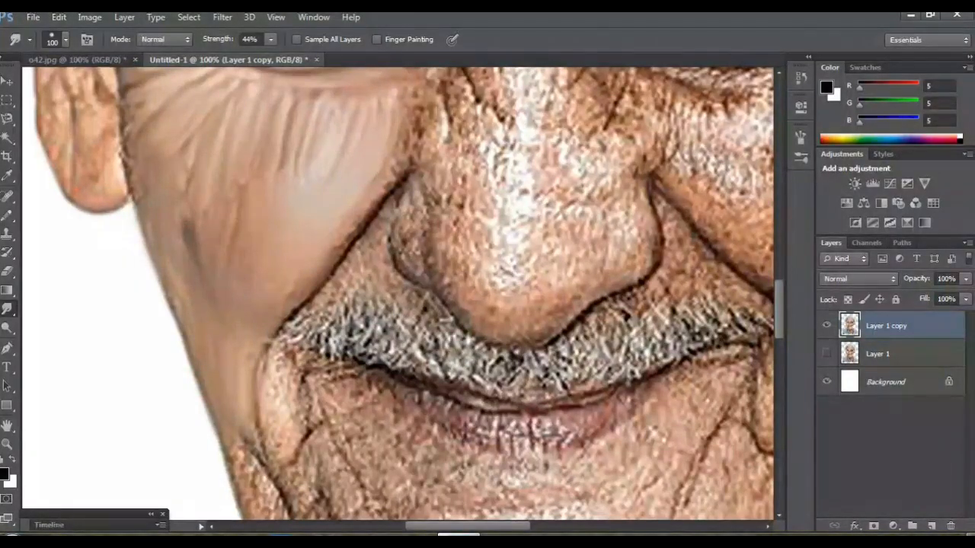
scroll(404, 145, up, 2)
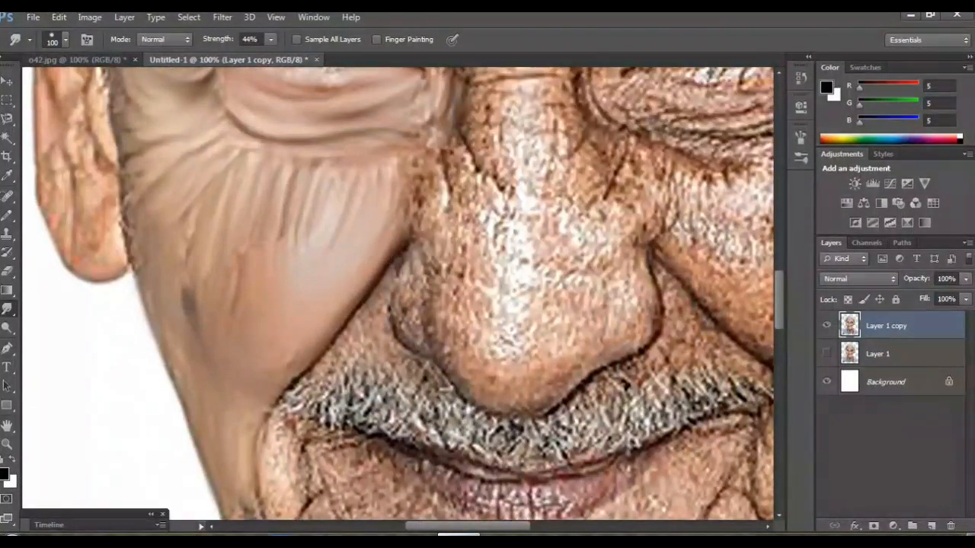
key(ctrl+minus)
key(ctrl+minus)
key(ctrl+minus)
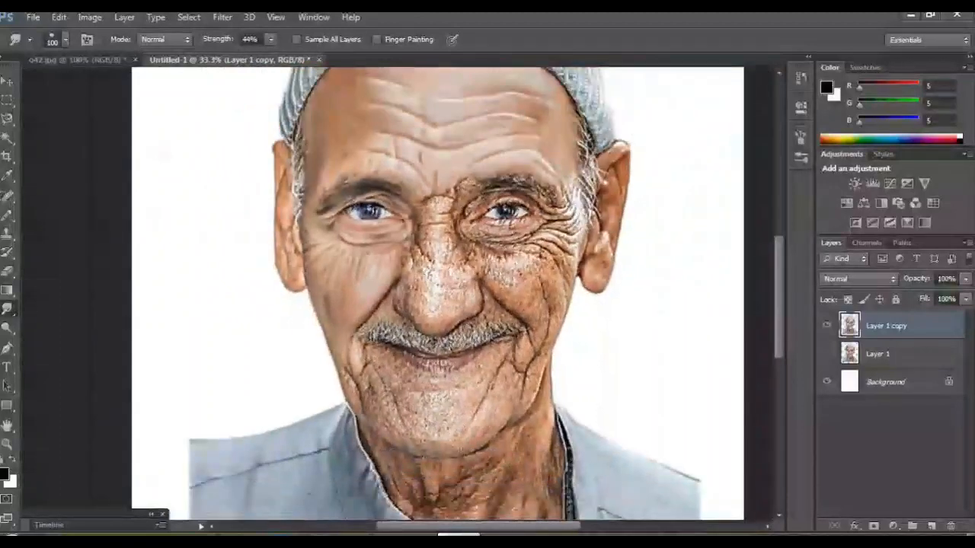
scroll(438, 293, up, 1)
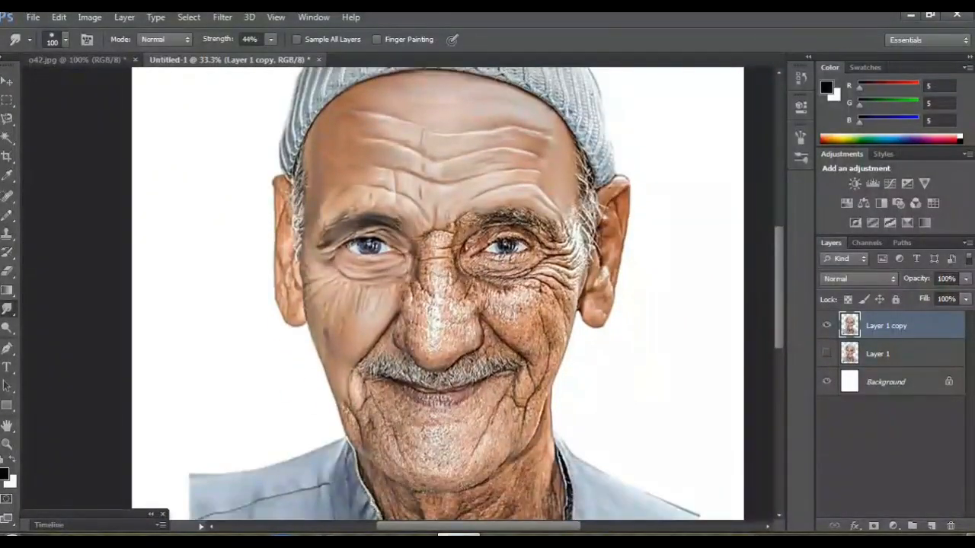
Smudge the right eyebrow into soft strokes following its arch from the middle to the outer end
key(ctrl+plus)
key(ctrl+plus)
key(ctrl+plus)
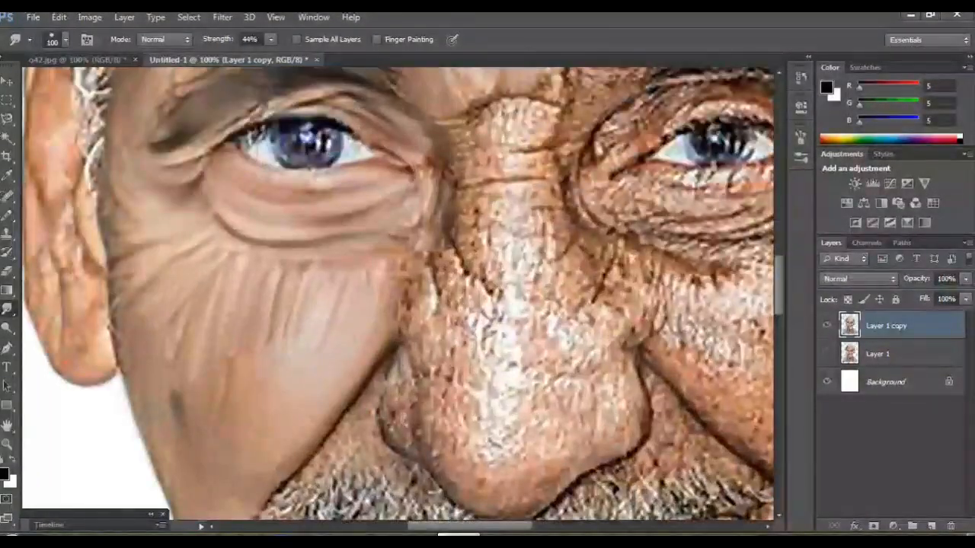
scroll(397, 293, right, 5)
scroll(398, 293, up, 4)
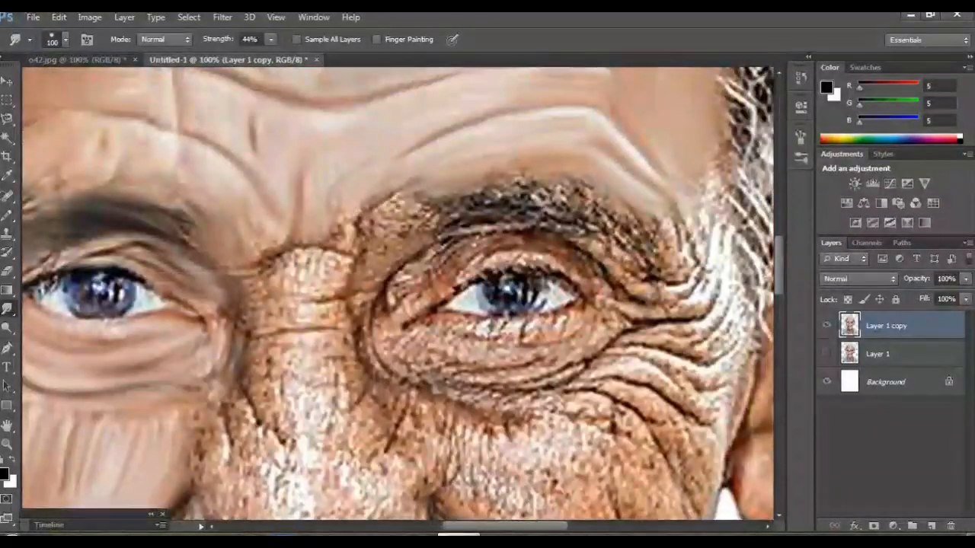
mouse_move(453, 229)
mouse_down()
mouse_move(480, 200)
mouse_move(560, 183)
mouse_move(563, 200)
mouse_move(662, 251)
mouse_up()
scroll(663, 252, up, 1)
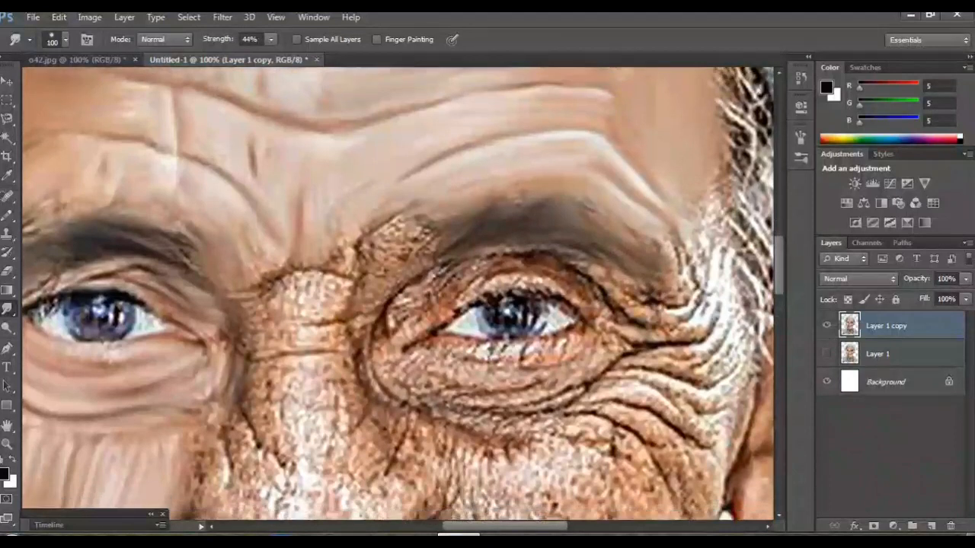
Smudge the bridge of the nose between the eyes and the hollow at the right eye's inner corner smooth
scroll(397, 294, down, 2)
scroll(403, 294, down, 2)
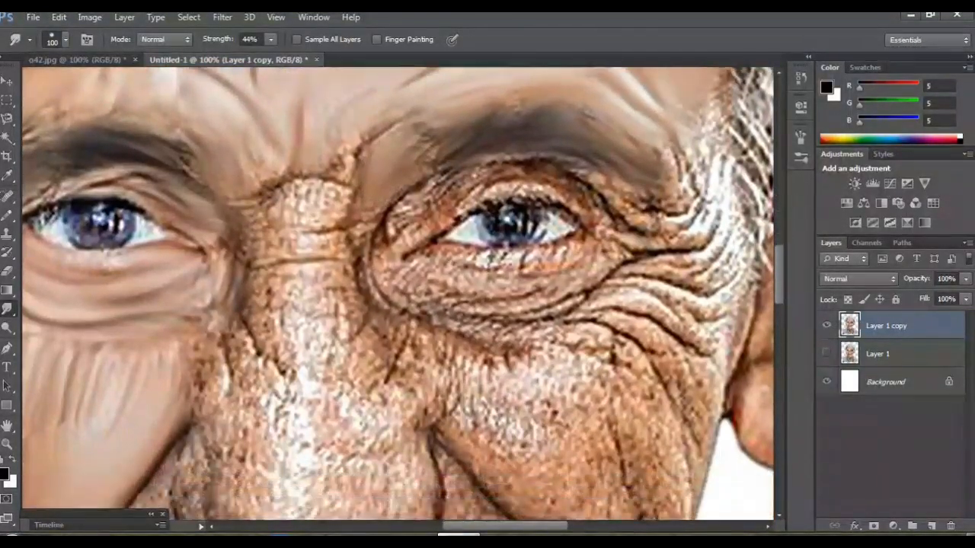
mouse_move(357, 151)
mouse_down()
mouse_move(329, 187)
mouse_move(274, 214)
mouse_move(343, 217)
mouse_move(263, 211)
mouse_up()
scroll(398, 294, down, 2)
mouse_move(329, 196)
mouse_down()
mouse_move(254, 215)
mouse_move(219, 190)
mouse_up()
drag(235, 158, 252, 137)
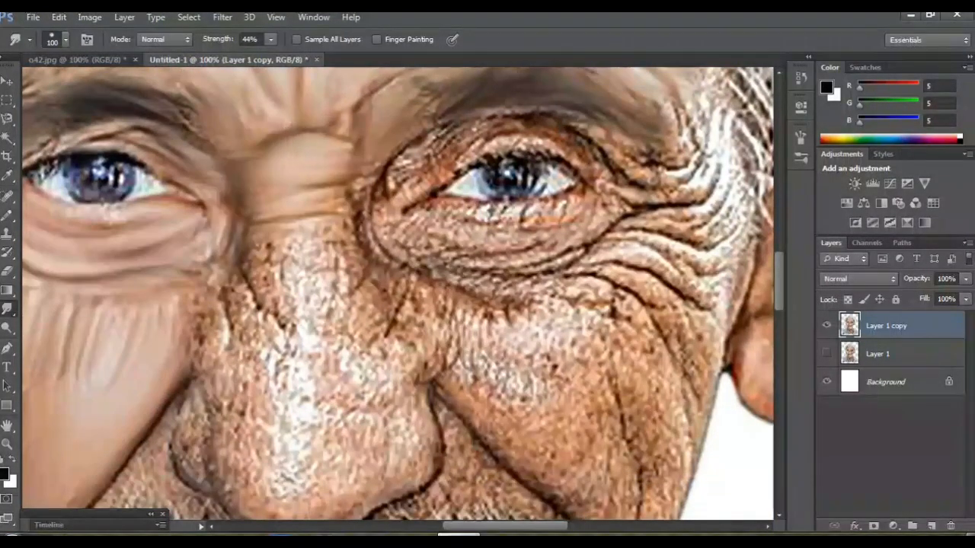
mouse_move(369, 170)
mouse_down()
mouse_move(361, 225)
mouse_move(373, 247)
mouse_up()
scroll(373, 246, right, 1)
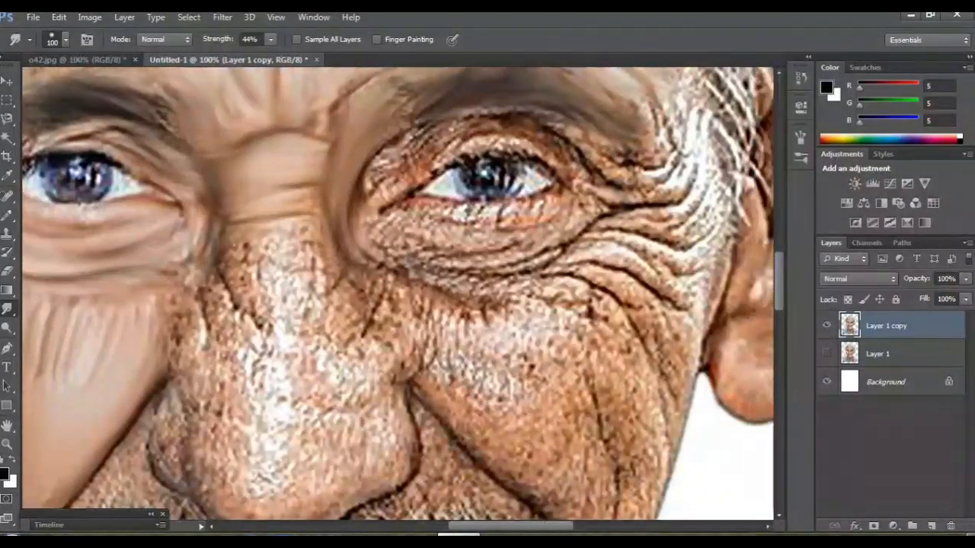
Smudge the bag under the right eye and the wrinkles fanning out below its outer corner smooth
scroll(398, 294, right, 3)
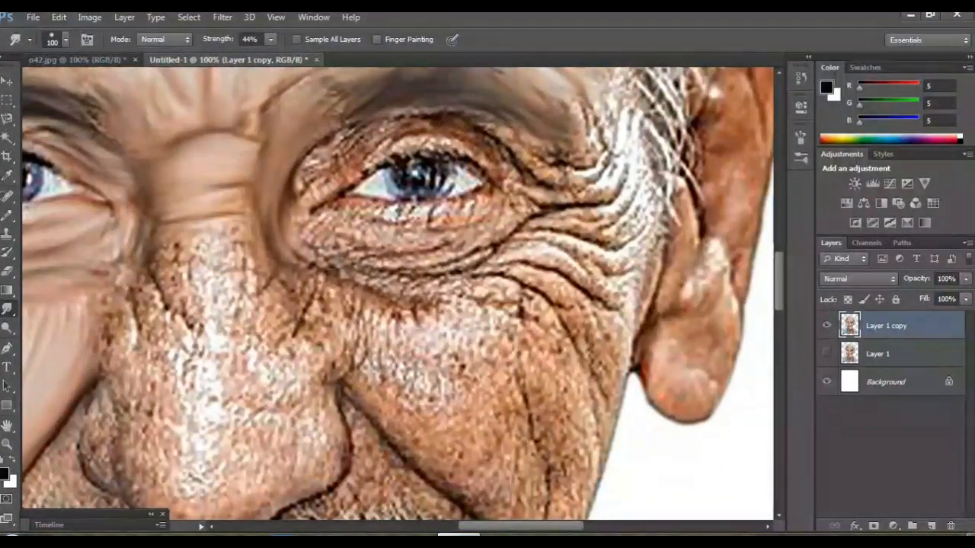
mouse_move(487, 204)
mouse_down()
mouse_move(316, 229)
mouse_move(366, 255)
mouse_move(446, 246)
mouse_move(537, 208)
mouse_up()
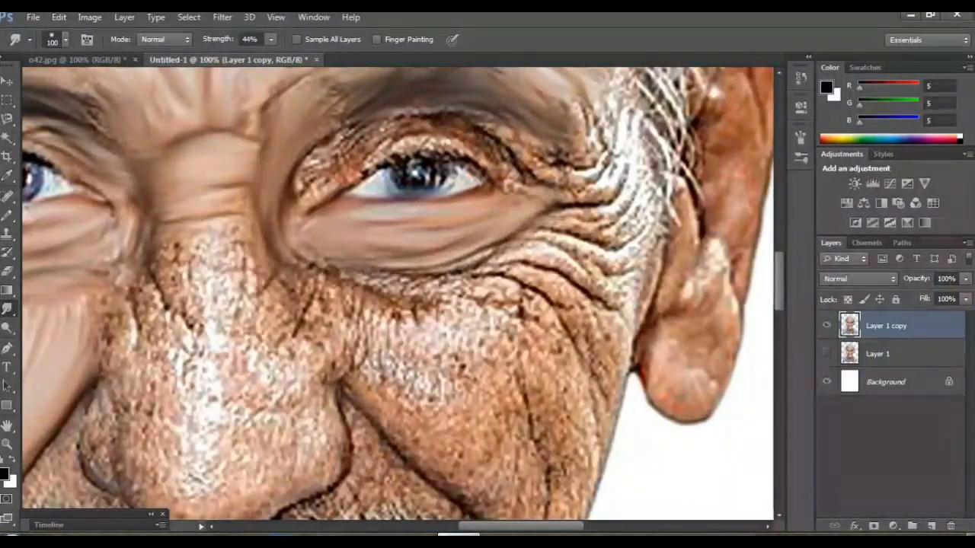
mouse_move(366, 275)
mouse_down()
mouse_move(534, 288)
mouse_move(579, 332)
mouse_up()
drag(522, 240, 625, 314)
mouse_move(548, 221)
mouse_down()
mouse_move(609, 251)
mouse_move(655, 228)
mouse_up()
scroll(396, 294, up, 3)
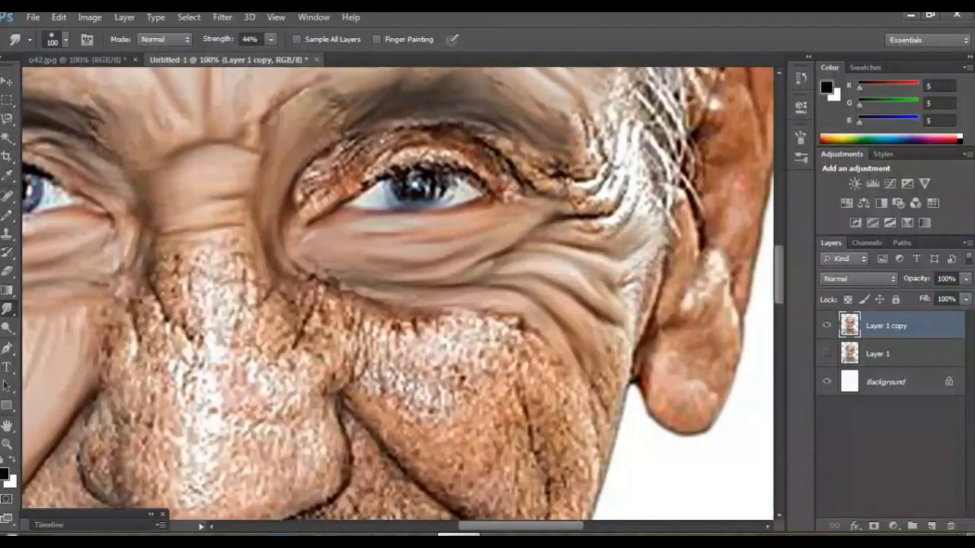
Smudge the right upper eyelid, the upper crow's feet and the pale hair beside the temple into soft strokes
mouse_move(587, 236)
mouse_down()
mouse_move(639, 274)
mouse_move(647, 217)
mouse_move(609, 217)
mouse_move(637, 183)
mouse_up()
scroll(636, 183, up, 1)
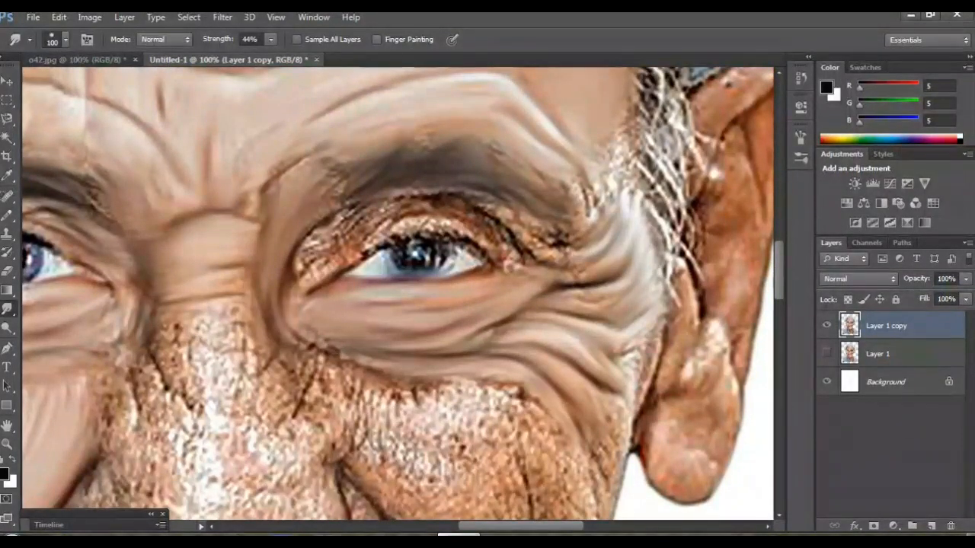
mouse_move(305, 263)
mouse_down()
mouse_move(417, 212)
mouse_move(564, 250)
mouse_up()
mouse_move(582, 213)
mouse_down()
mouse_move(644, 156)
mouse_move(671, 236)
mouse_move(647, 167)
mouse_up()
scroll(672, 236, up, 3)
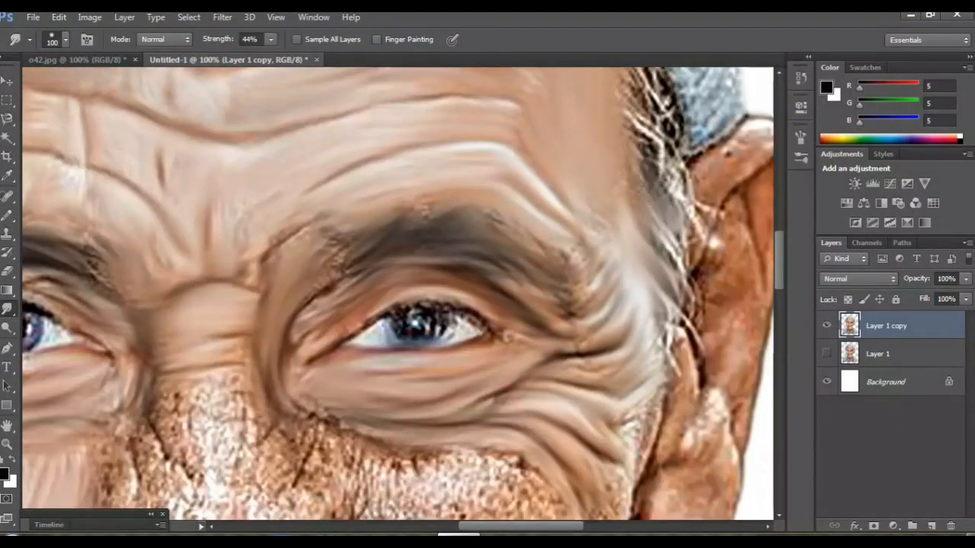
Examine the smudged skin around both eyes and across the upper face for remaining rough areas
scroll(662, 190, down, 2)
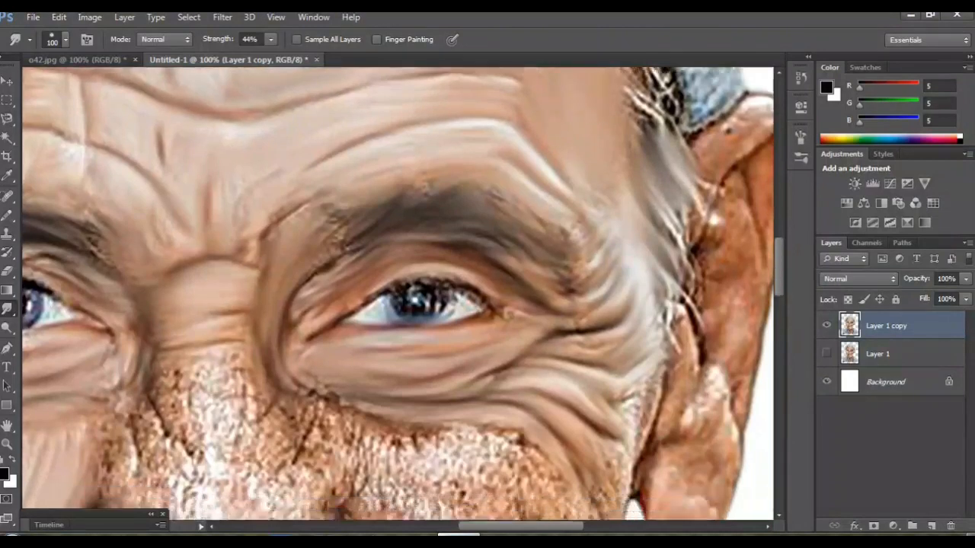
scroll(663, 190, down, 2)
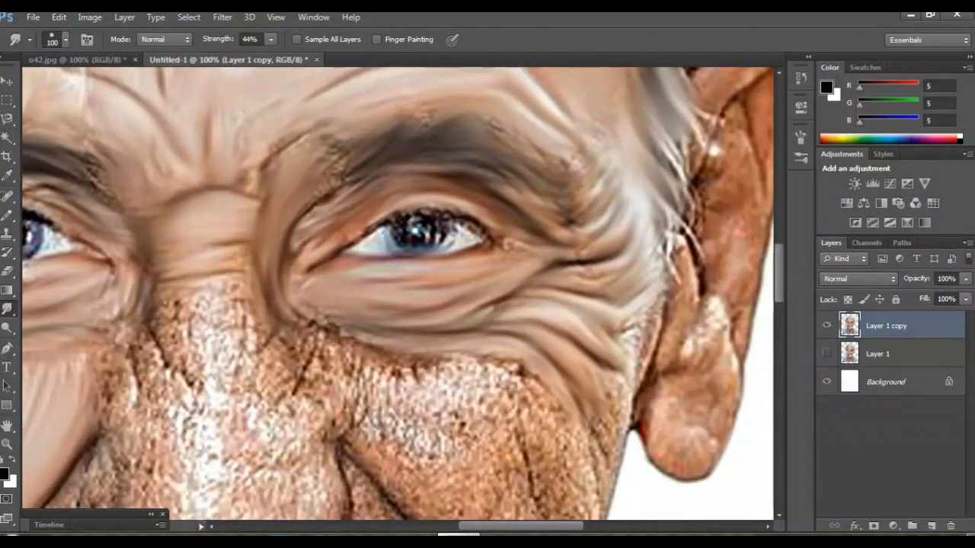
scroll(398, 294, up, 3)
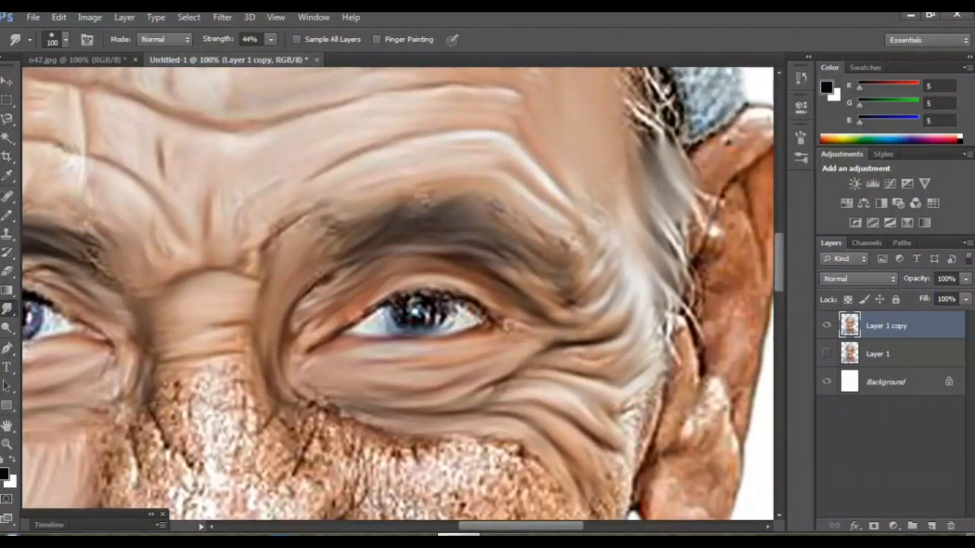
scroll(398, 294, down, 4)
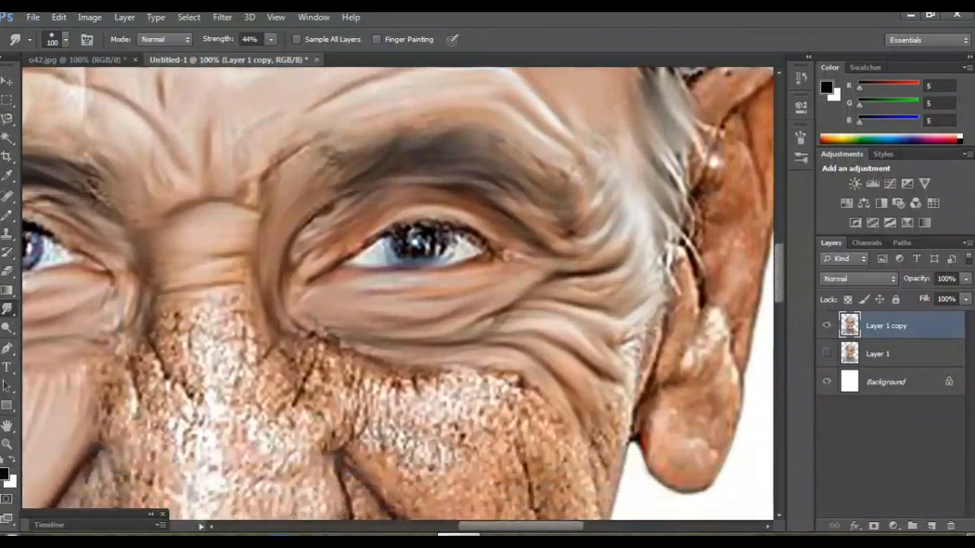
scroll(398, 293, left, 4)
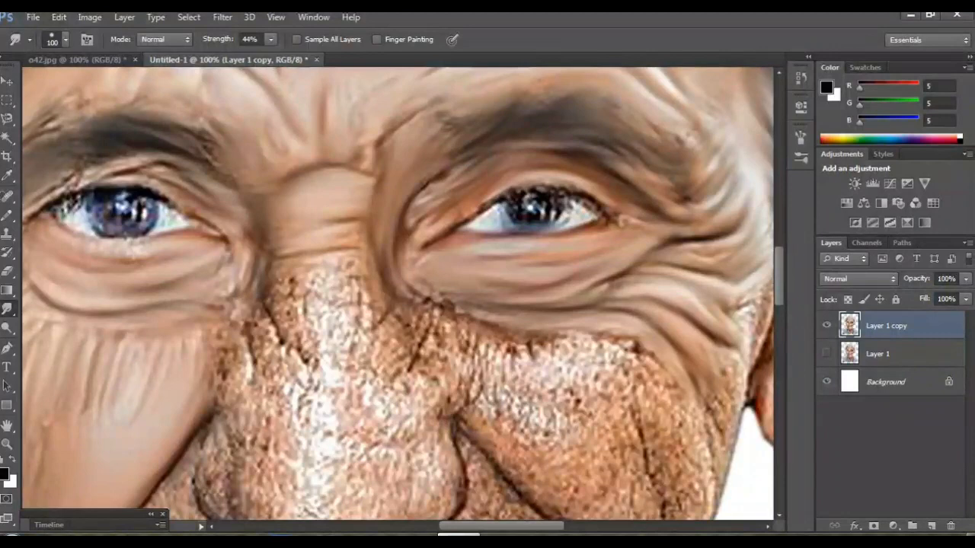
key(ctrl+minus)
key(ctrl+minus)
scroll(398, 293, up, 2)
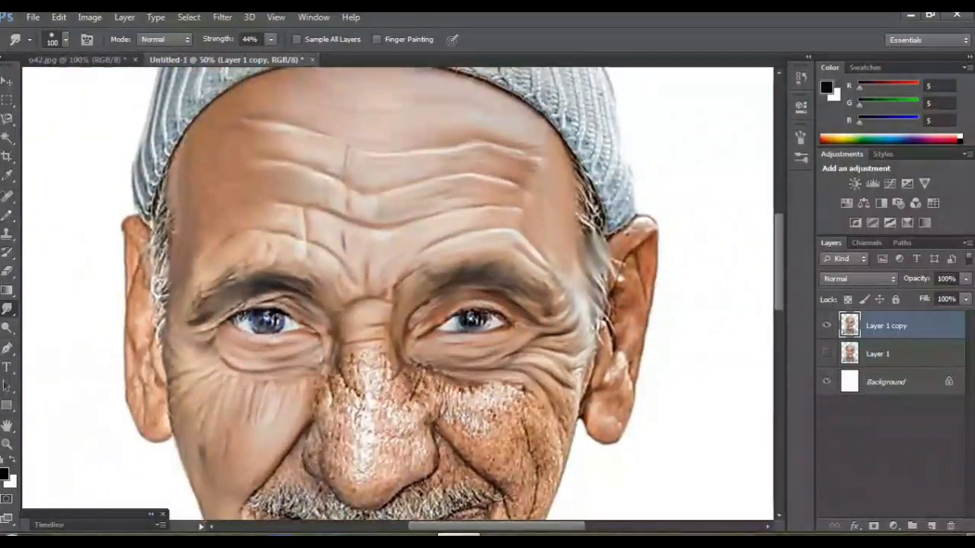
Smudge the rough skin on the upper nose and along the side of its bridge below the eyes smooth
scroll(398, 293, down, 4)
key(ctrl+plus)
key(ctrl+plus)
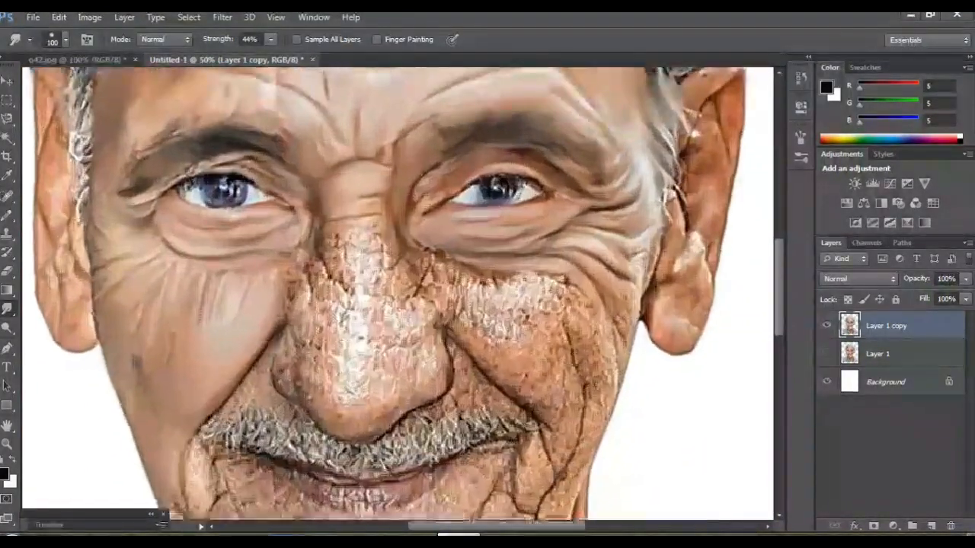
mouse_move(381, 225)
mouse_down()
mouse_move(335, 179)
mouse_move(310, 209)
mouse_move(296, 199)
mouse_up()
mouse_move(304, 232)
mouse_down()
mouse_move(311, 259)
mouse_move(360, 252)
mouse_move(367, 236)
mouse_move(374, 282)
mouse_move(351, 339)
mouse_up()
scroll(396, 290, down, 1)
drag(305, 228, 259, 282)
mouse_move(286, 202)
mouse_down()
mouse_move(255, 250)
mouse_move(231, 216)
mouse_up()
drag(309, 242, 335, 260)
Smudge the nose tip, both nostril wings and the remaining speckled band across the middle of the nose smooth
scroll(328, 266, down, 1)
mouse_move(335, 316)
mouse_down()
mouse_move(339, 385)
mouse_move(354, 388)
mouse_up()
mouse_move(381, 297)
mouse_down()
mouse_move(377, 354)
mouse_move(415, 384)
mouse_move(313, 400)
mouse_move(294, 278)
mouse_move(286, 343)
mouse_move(304, 415)
mouse_up()
mouse_move(412, 381)
mouse_down()
mouse_move(453, 354)
mouse_move(473, 324)
mouse_move(457, 301)
mouse_up()
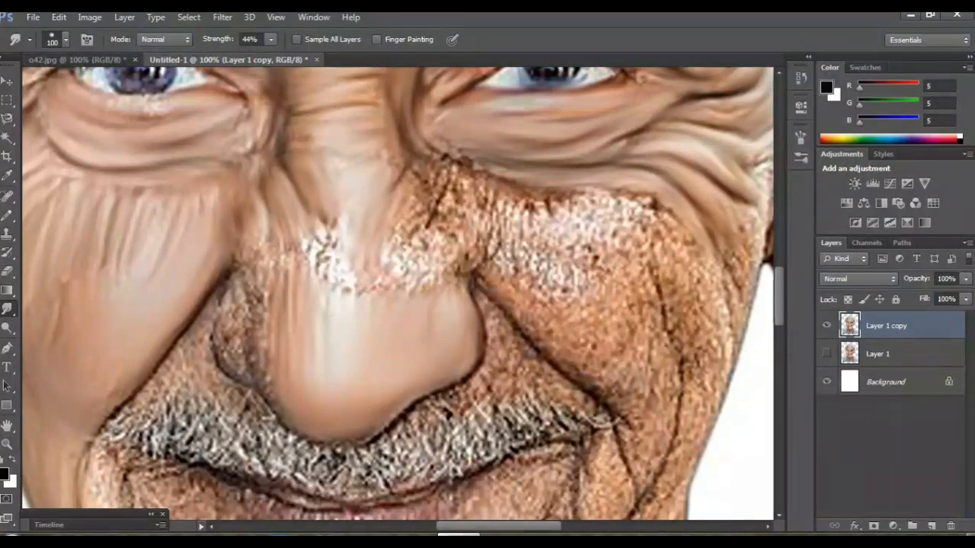
mouse_move(267, 360)
mouse_down()
mouse_move(248, 344)
mouse_move(251, 282)
mouse_move(225, 355)
mouse_move(239, 371)
mouse_up()
scroll(239, 366, up, 3)
mouse_move(248, 334)
mouse_down()
mouse_move(255, 303)
mouse_move(285, 286)
mouse_move(339, 335)
mouse_move(431, 305)
mouse_move(442, 335)
mouse_up()
Smudge the inner part of the right cheek, from beside the nose down along the smile fold, smooth
mouse_move(441, 236)
mouse_down()
mouse_move(423, 278)
mouse_move(438, 243)
mouse_move(468, 313)
mouse_move(487, 259)
mouse_move(476, 236)
mouse_move(525, 282)
mouse_up()
scroll(552, 267, down, 1)
mouse_move(572, 252)
mouse_down()
mouse_move(579, 313)
mouse_move(534, 293)
mouse_move(537, 358)
mouse_up()
scroll(548, 294, right, 1)
drag(450, 271, 468, 301)
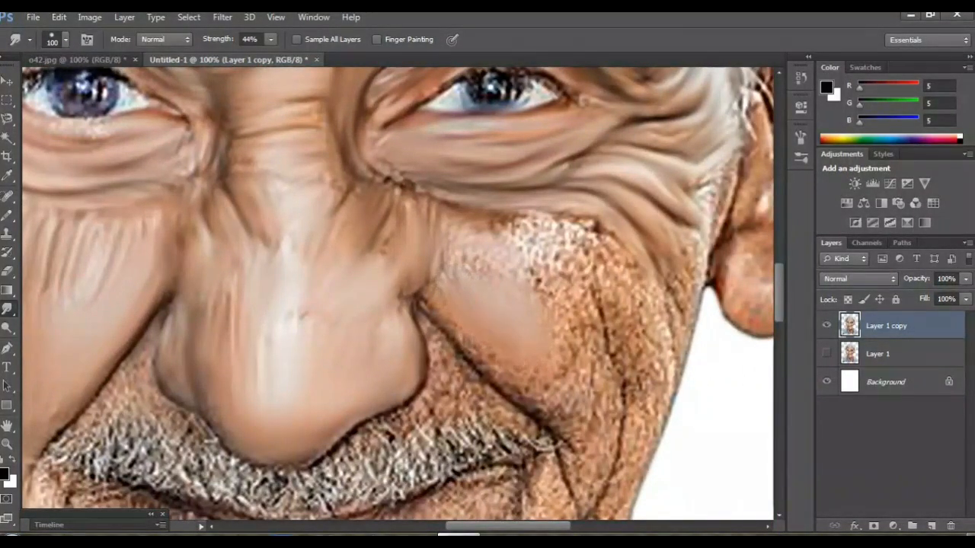
mouse_move(544, 381)
mouse_down()
mouse_move(564, 411)
mouse_move(560, 228)
mouse_move(525, 244)
mouse_move(480, 232)
mouse_up()
Smudge the upper and outer right cheek below the eye bag and crow's feet into smooth skin
scroll(398, 294, down, 2)
mouse_move(598, 217)
mouse_down()
mouse_move(644, 289)
mouse_move(651, 335)
mouse_up()
drag(613, 259, 602, 217)
drag(666, 266, 689, 309)
drag(720, 205, 712, 245)
drag(606, 182, 591, 219)
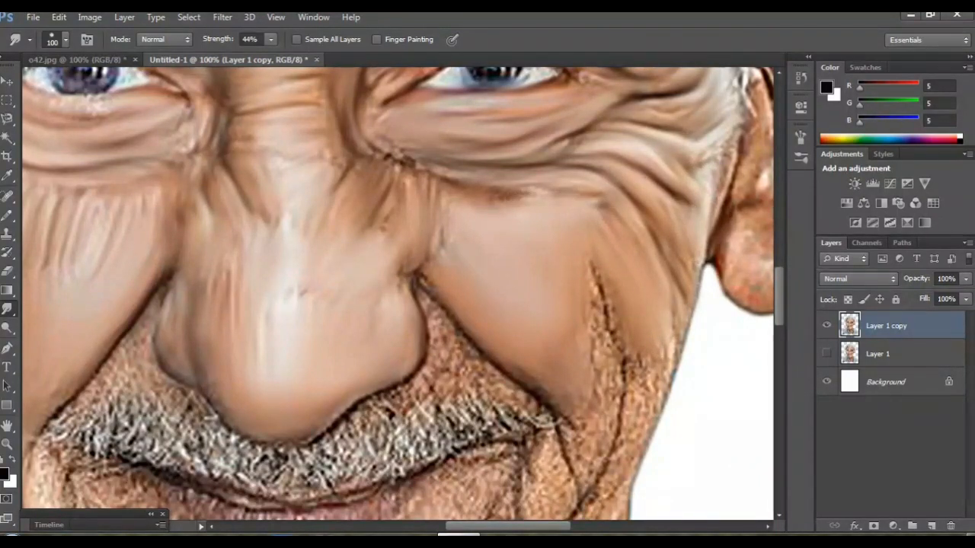
Smudge the long creases of the lower right cheek along the edge of the face into soft folds
scroll(396, 293, down, 2)
drag(651, 343, 674, 213)
mouse_move(602, 220)
mouse_down()
mouse_move(613, 305)
mouse_move(581, 440)
mouse_up()
scroll(583, 427, down, 1)
drag(636, 283, 606, 381)
drag(621, 316, 613, 362)
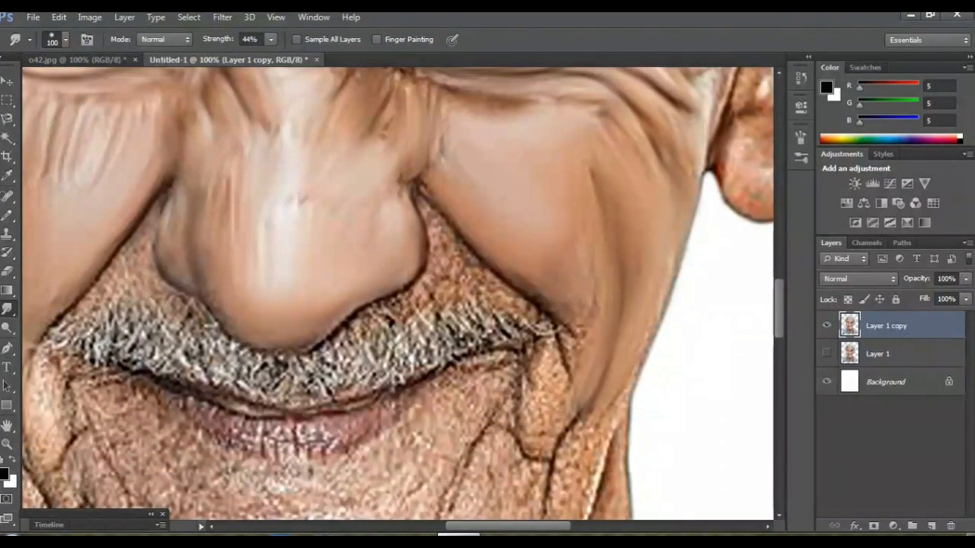
Smudge the fold beside the right mouth corner and the skin below it along the jaw smooth
drag(565, 313, 566, 388)
scroll(556, 384, down, 1)
mouse_move(539, 343)
mouse_down()
mouse_move(555, 404)
mouse_move(566, 329)
mouse_move(588, 362)
mouse_up()
scroll(579, 335, down, 1)
mouse_move(588, 305)
mouse_down()
mouse_move(600, 365)
mouse_move(573, 415)
mouse_up()
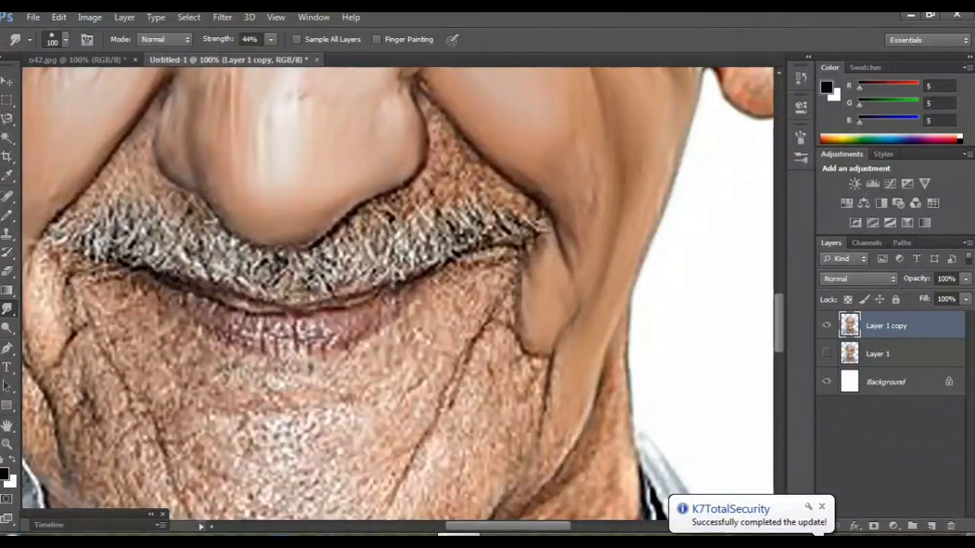
Examine the whole face, from forehead to chin and neck, for skin areas that still need smudging
scroll(564, 380, down, 2)
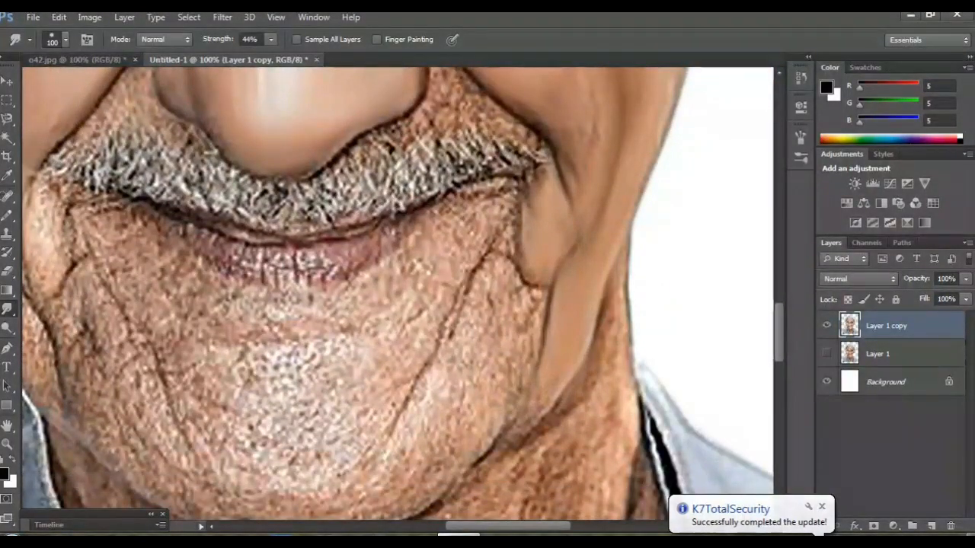
key(ctrl+minus)
key(ctrl+minus)
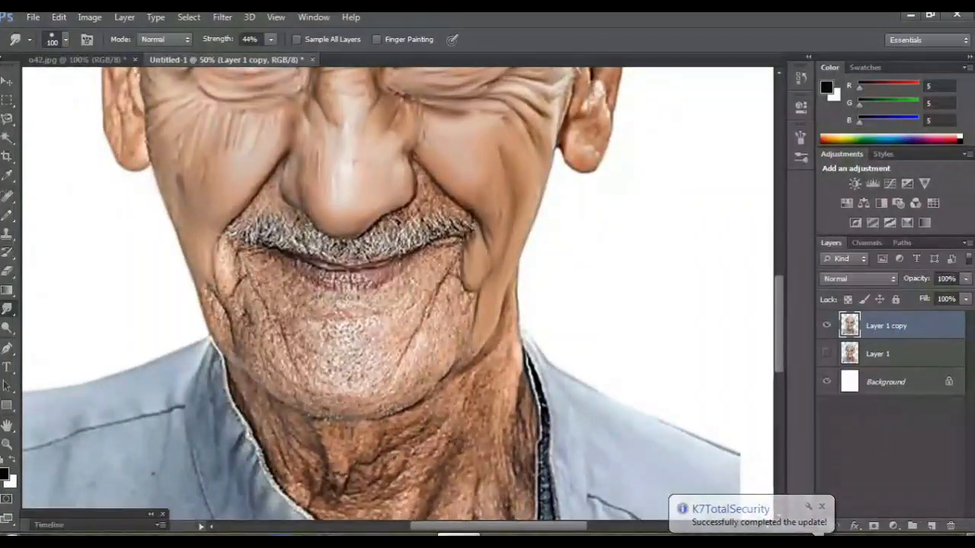
scroll(396, 297, up, 5)
scroll(396, 297, down, 3)
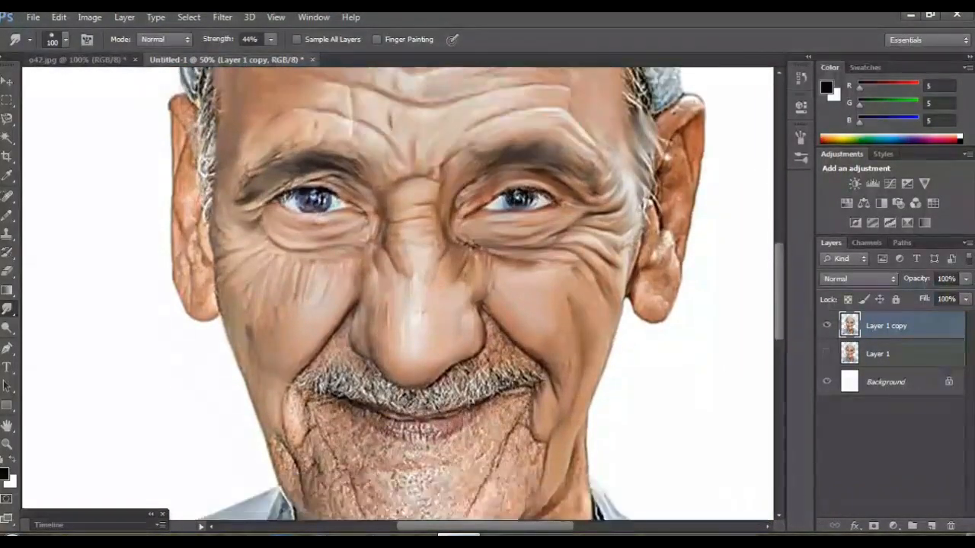
scroll(397, 297, up, 1)
scroll(397, 297, up, 1)
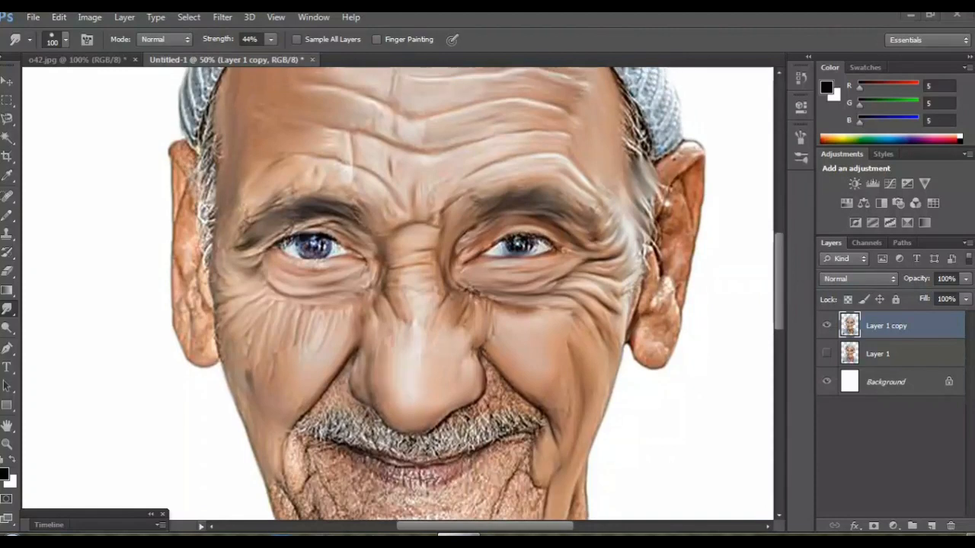
key(ctrl+minus)
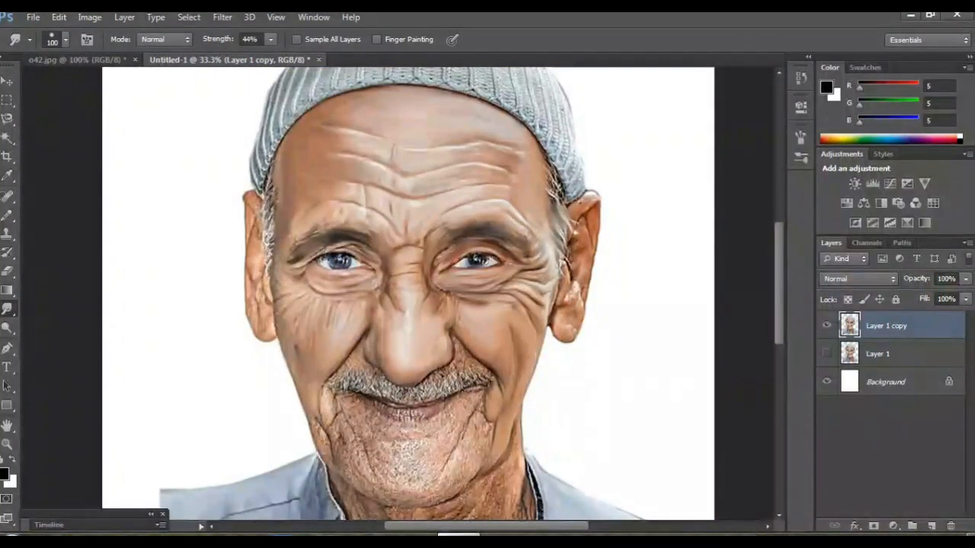
scroll(440, 294, down, 2)
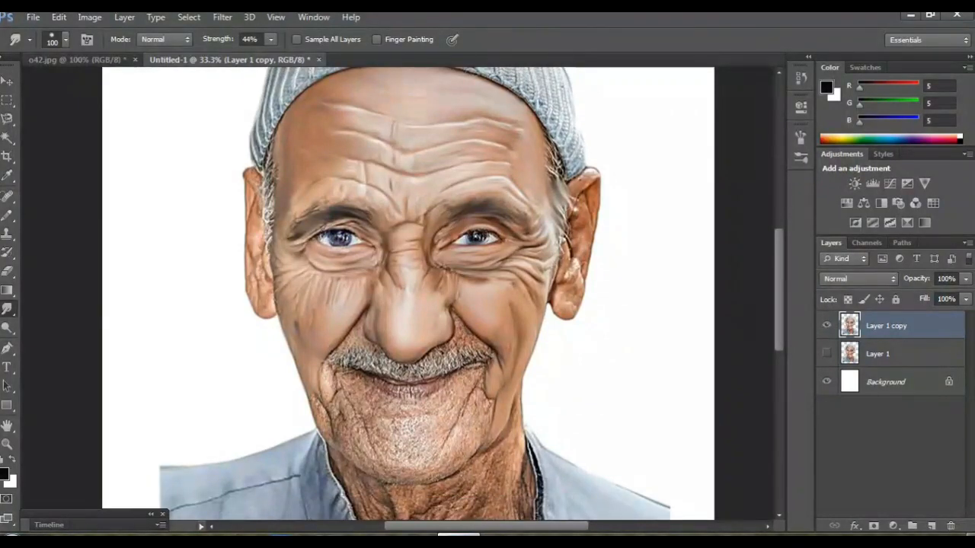
Smudge the stubbled skin between the right nostril and the smile fold smooth with a 30 to 40 px brush
key(ctrl+plus)
key(ctrl+plus)
key(ctrl+plus)
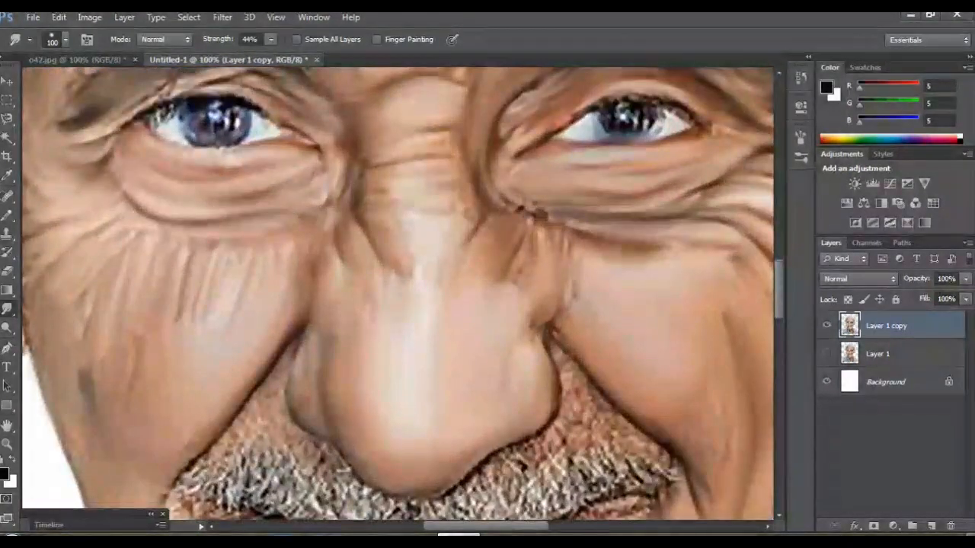
scroll(398, 293, right, 2)
scroll(402, 295, down, 3)
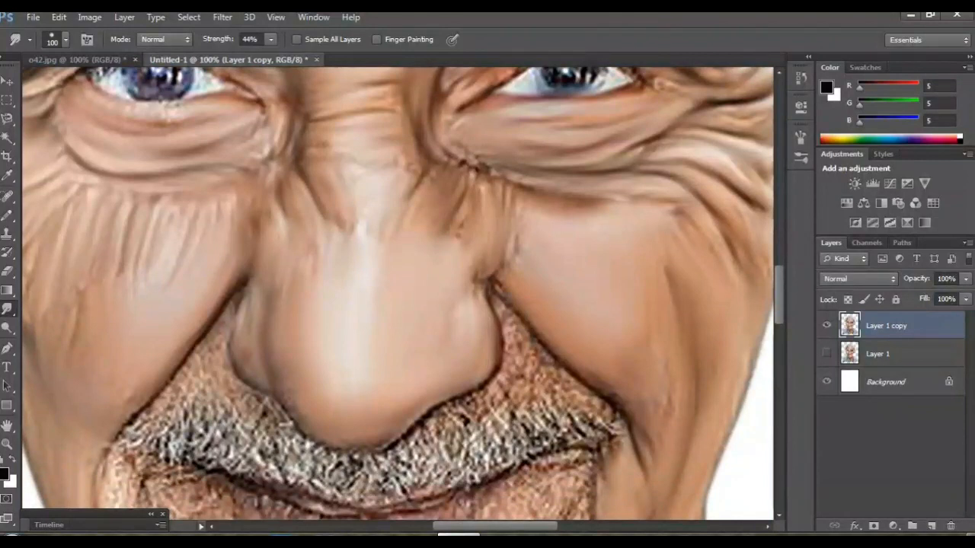
key(ctrl+plus)
scroll(398, 293, right, 5)
scroll(398, 293, down, 3)
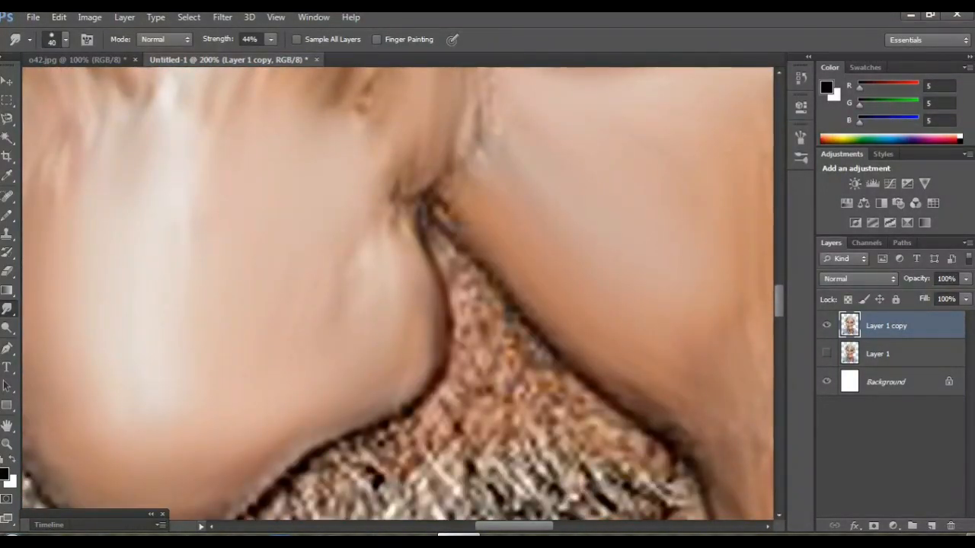
scroll(501, 312, down, 3)
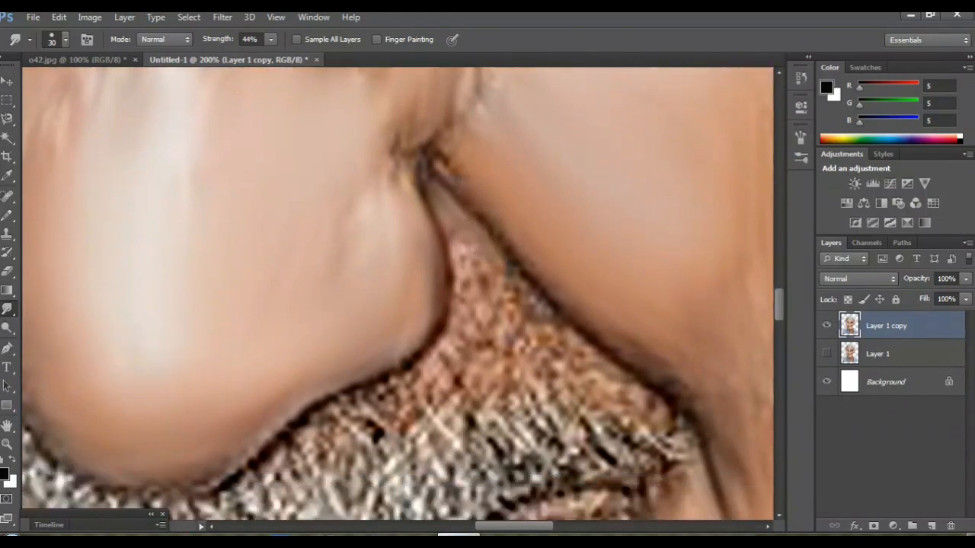
drag(533, 312, 595, 374)
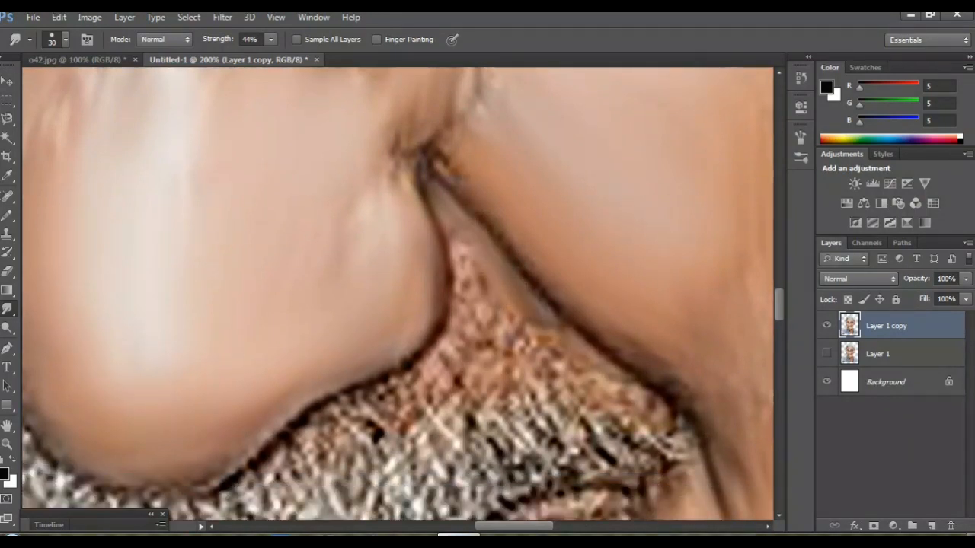
drag(544, 343, 644, 396)
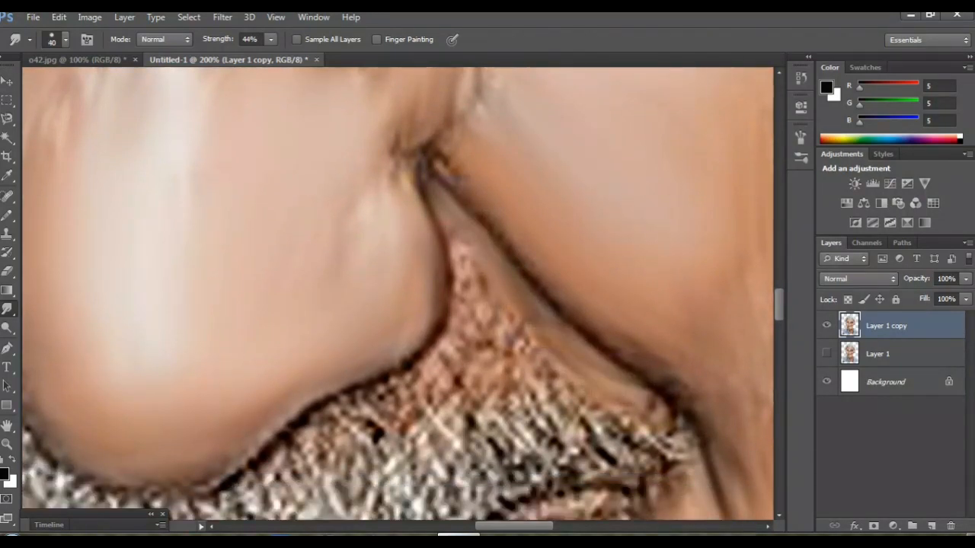
mouse_move(548, 373)
mouse_down()
mouse_move(488, 357)
mouse_move(486, 289)
mouse_move(466, 244)
mouse_up()
mouse_move(463, 312)
mouse_down()
mouse_move(453, 350)
mouse_move(426, 373)
mouse_move(495, 360)
mouse_up()
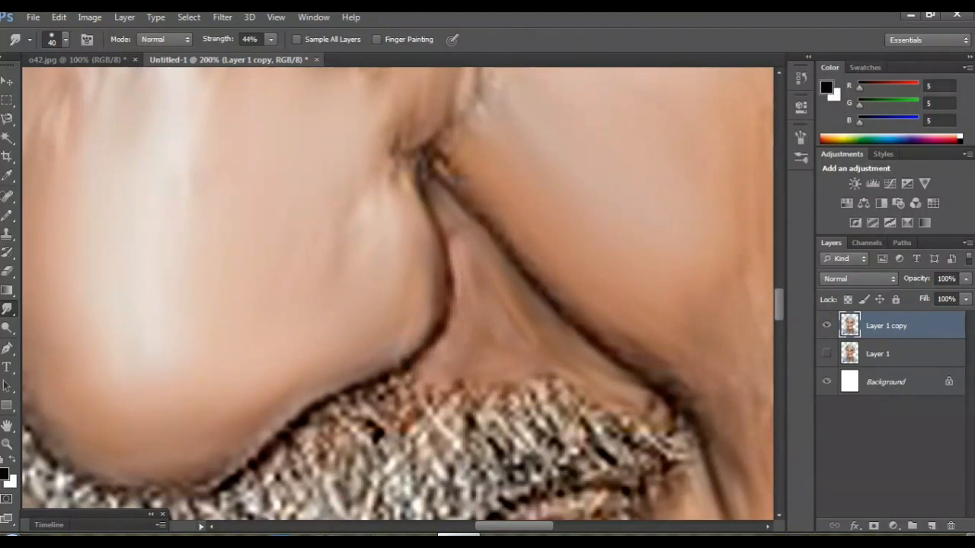
Smudge the stubbled skin between the left nostril and the smile fold above the moustache smooth
mouse_move(305, 305)
mouse_down()
mouse_move(644, 303)
mouse_move(655, 315)
mouse_up()
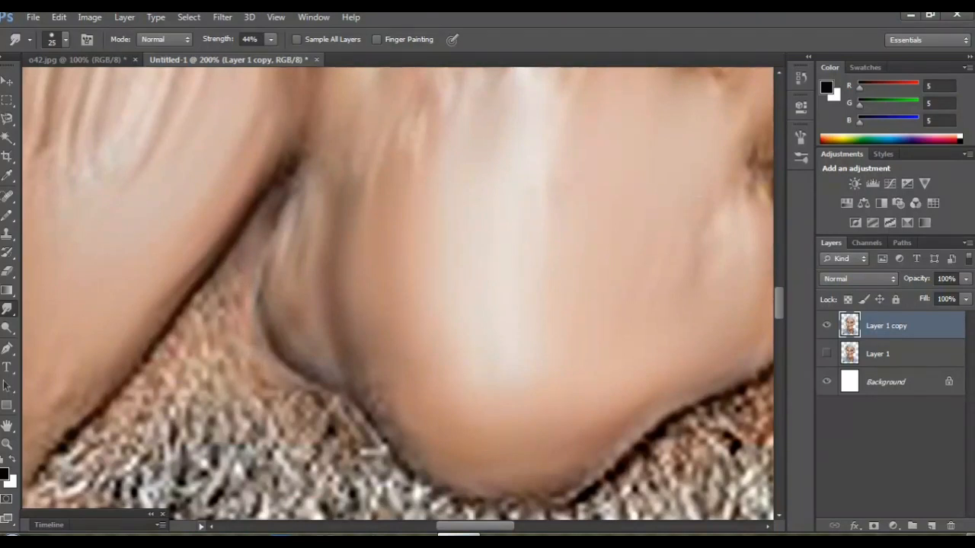
mouse_move(206, 316)
mouse_down()
mouse_move(182, 366)
mouse_move(157, 385)
mouse_up()
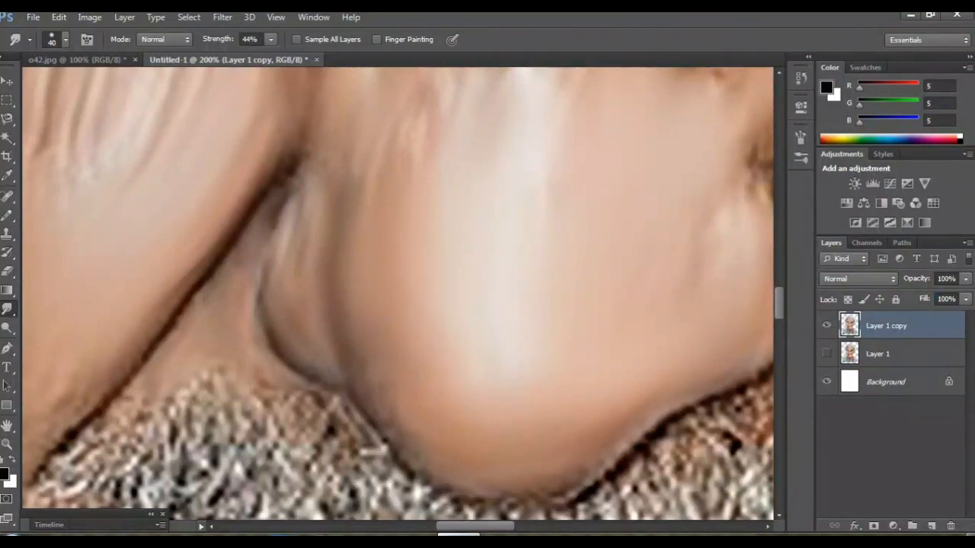
key(ctrl+minus)
key(ctrl+minus)
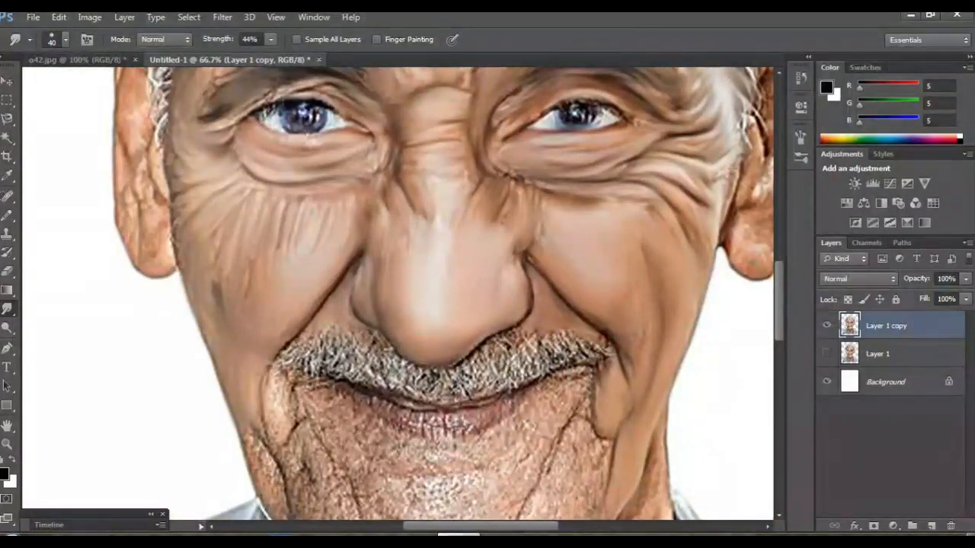
Enlarge the smudge brush to 80 px and smooth the left mouth-corner folds, the jaw and the entire chin below the lips
scroll(398, 294, down, 3)
key(ctrl+plus)
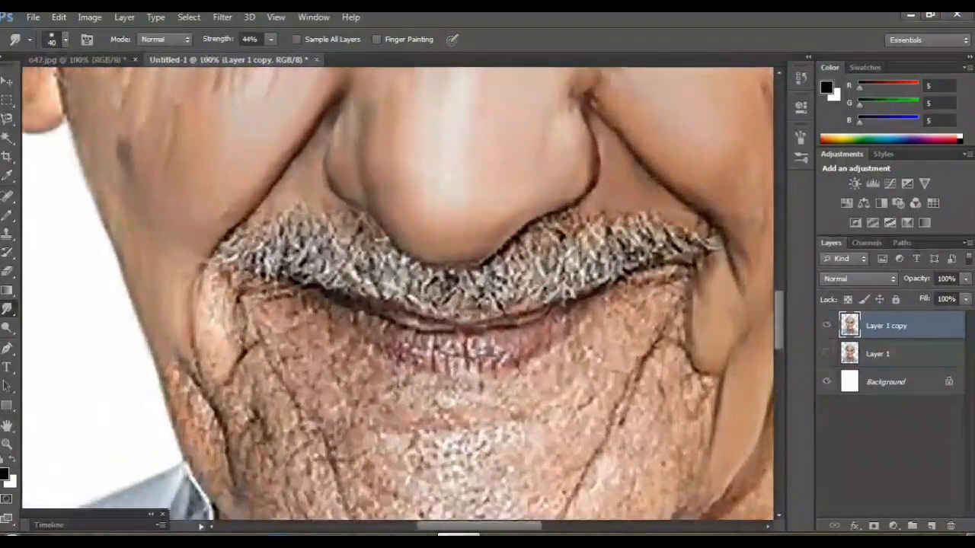
key(bracketright)
key(bracketright)
key(bracketright)
key(bracketright)
key(bracketright)
mouse_move(229, 225)
mouse_down()
mouse_move(217, 245)
mouse_move(228, 268)
mouse_up()
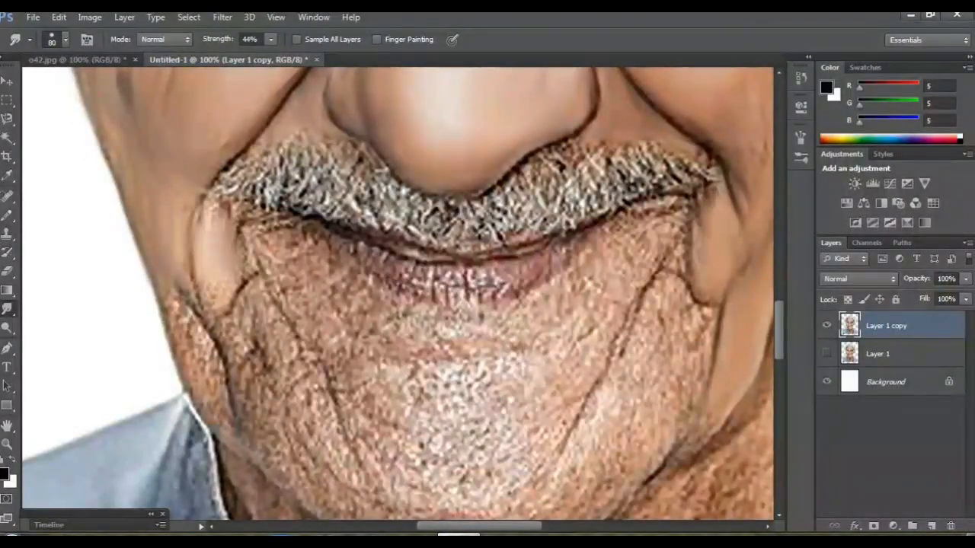
drag(186, 314, 224, 413)
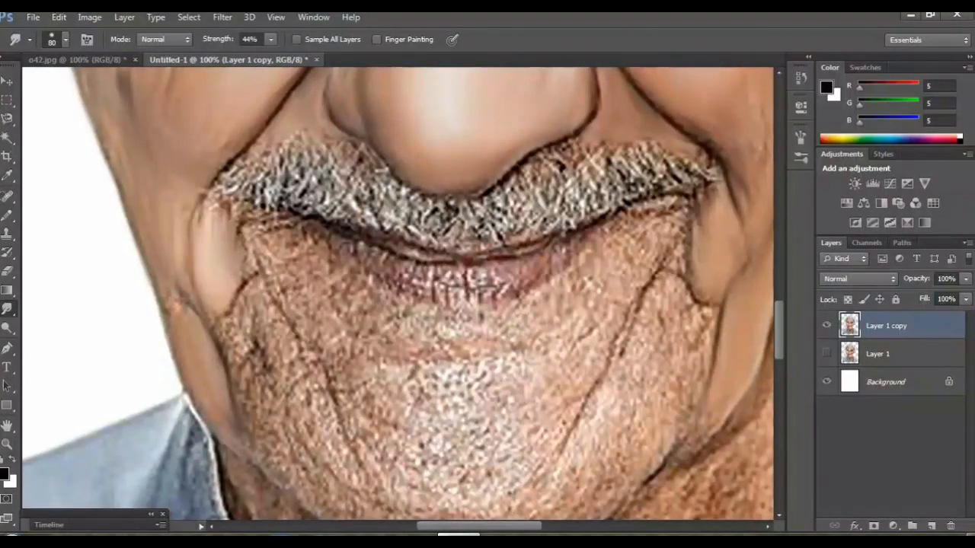
mouse_move(255, 233)
mouse_down()
mouse_move(280, 283)
mouse_move(306, 256)
mouse_move(335, 297)
mouse_move(238, 213)
mouse_move(212, 206)
mouse_up()
mouse_move(251, 259)
mouse_down()
mouse_move(300, 339)
mouse_move(318, 331)
mouse_up()
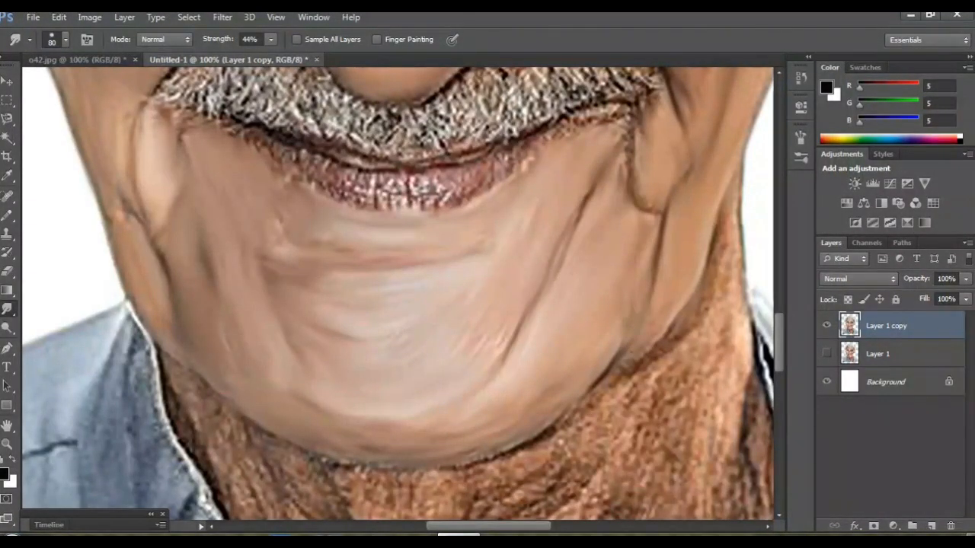
Compare the smudged layer copy with the original Layer 1 by toggling the visibility of both layers
key(ctrl+minus)
key(ctrl+minus)
key(ctrl+minus)
key(ctrl+minus)
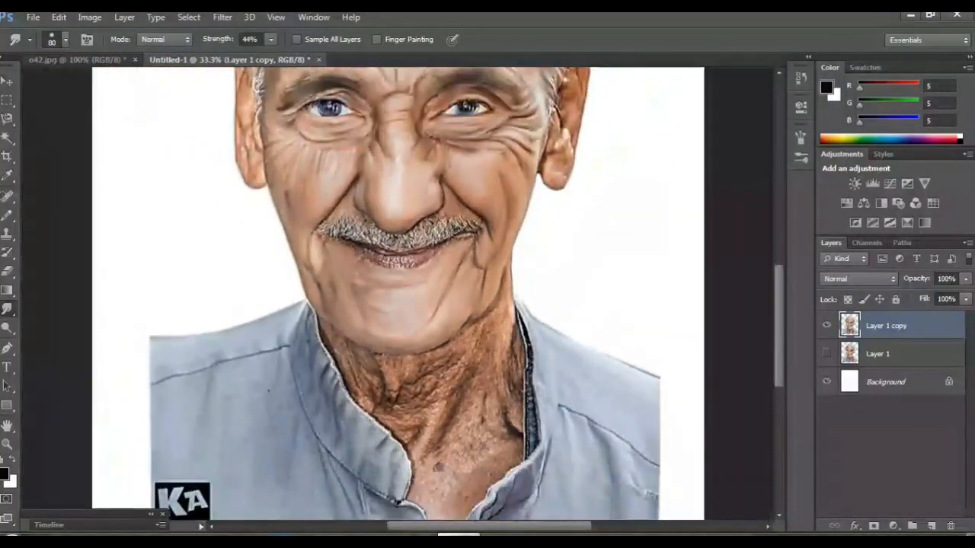
scroll(398, 294, up, 3)
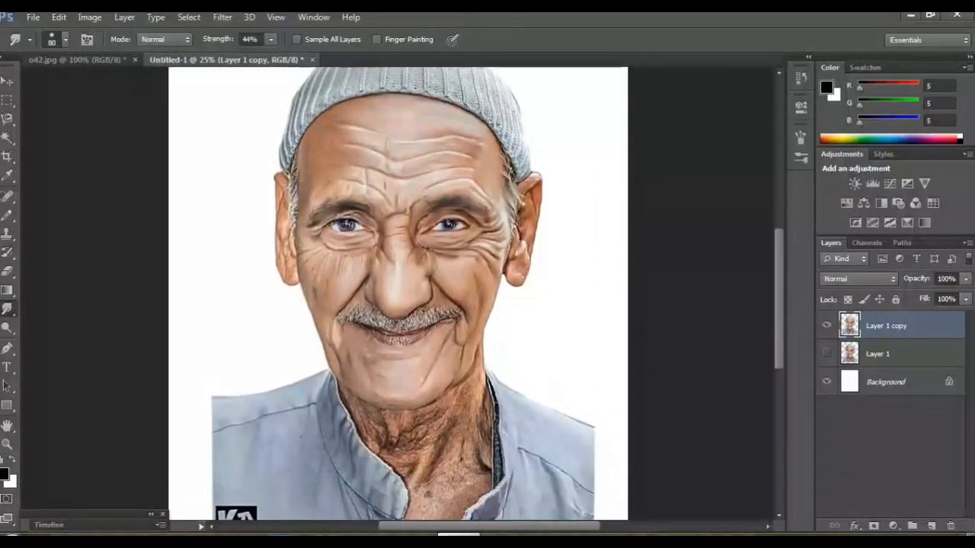
scroll(398, 294, up, 3)
scroll(398, 294, down, 2)
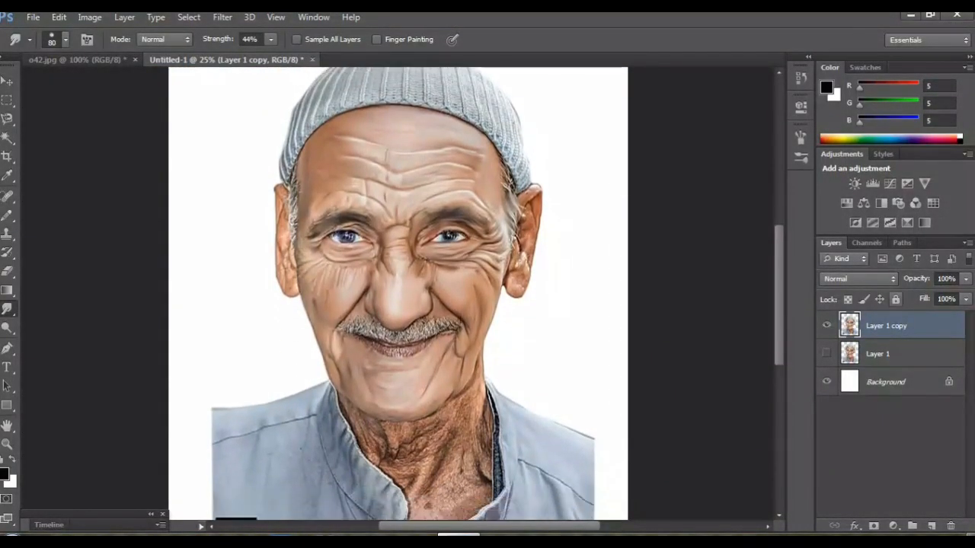
click(826, 325)
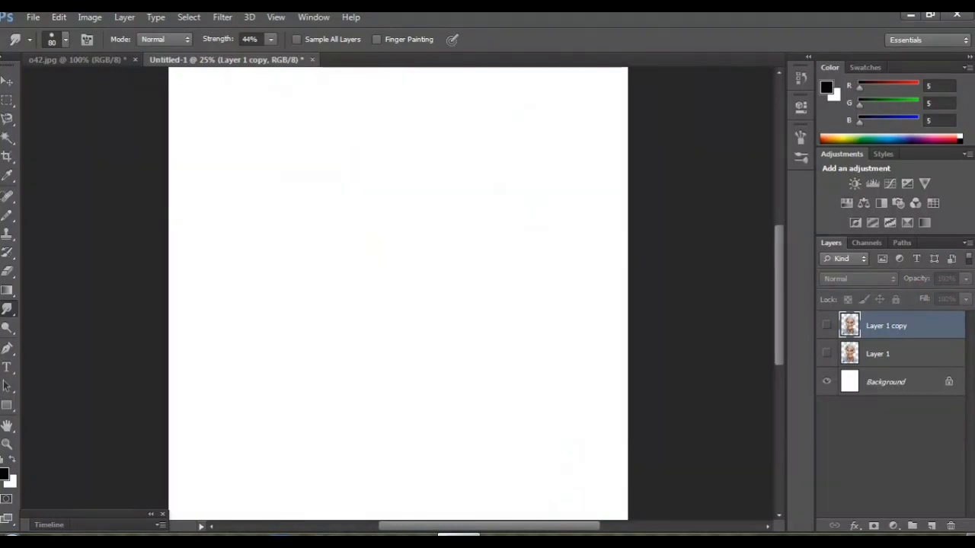
click(827, 353)
click(826, 325)
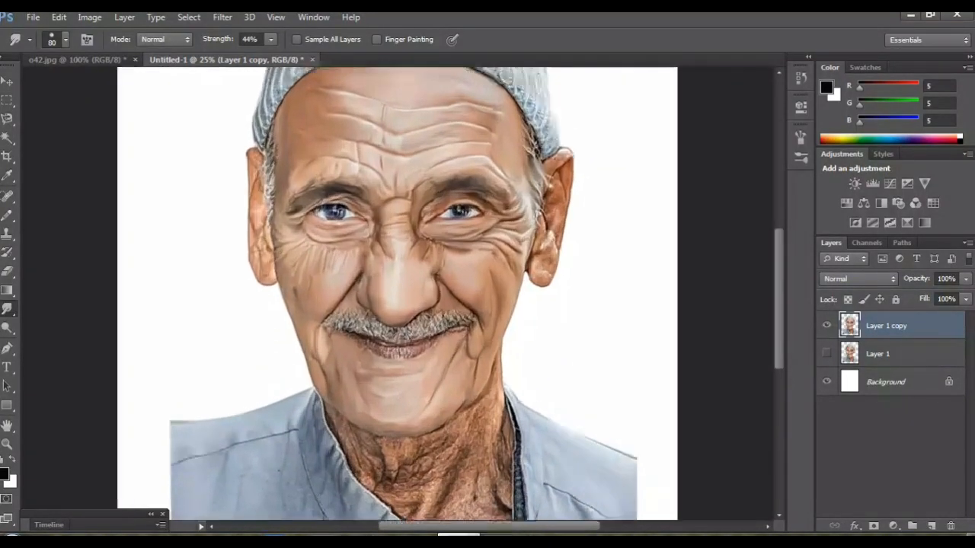
Smudge the whole moustache from its right end to the left into soft strands that follow the hair direction
key(ctrl+plus)
key(ctrl+plus)
scroll(397, 294, down, 2)
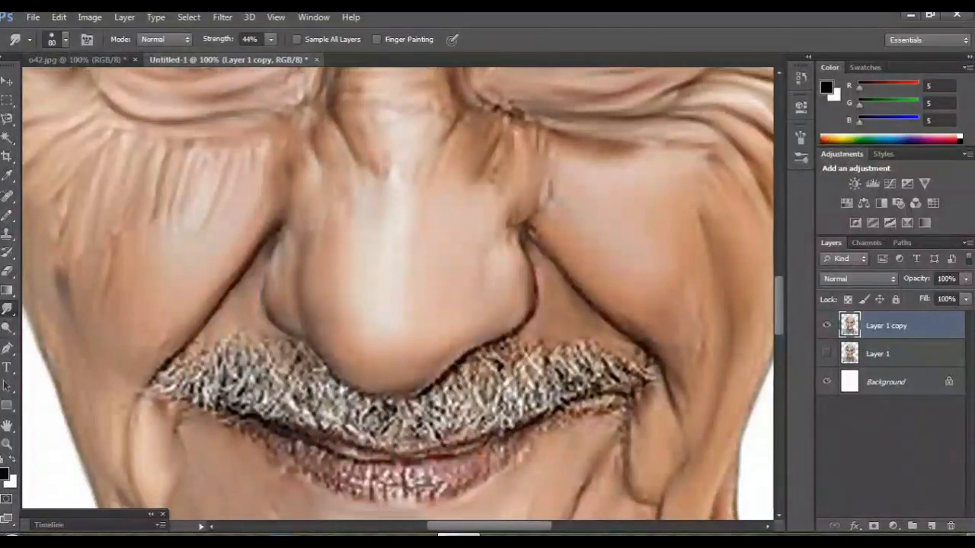
drag(577, 315, 651, 349)
mouse_move(550, 320)
mouse_down()
mouse_move(594, 364)
mouse_move(579, 372)
mouse_move(619, 364)
mouse_up()
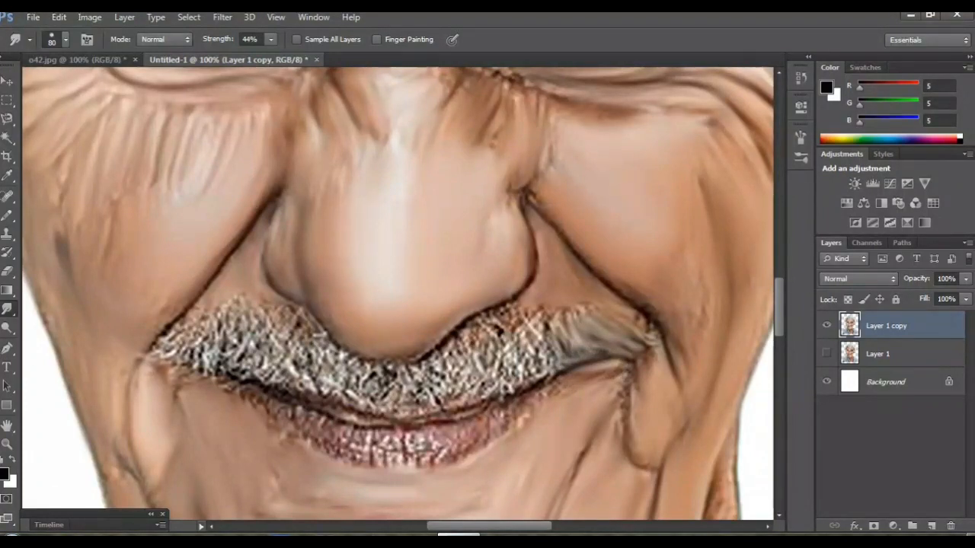
drag(534, 315, 545, 380)
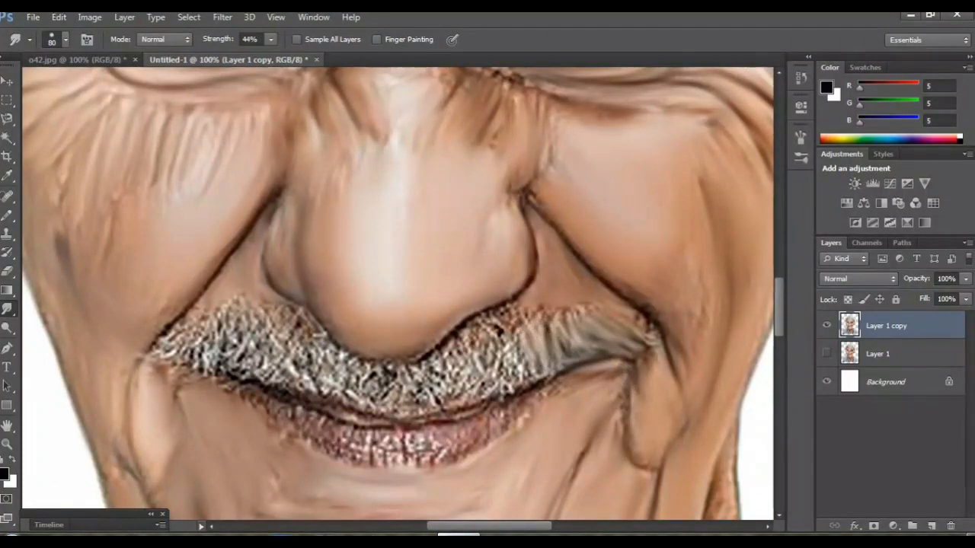
mouse_move(512, 314)
mouse_down()
mouse_move(509, 366)
mouse_move(523, 385)
mouse_up()
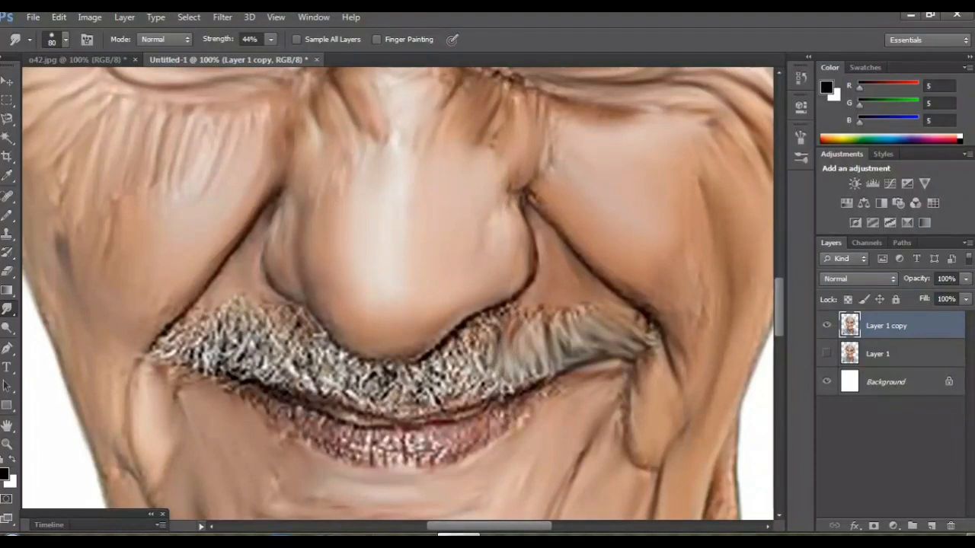
drag(480, 328, 481, 400)
drag(454, 336, 444, 399)
drag(420, 363, 428, 417)
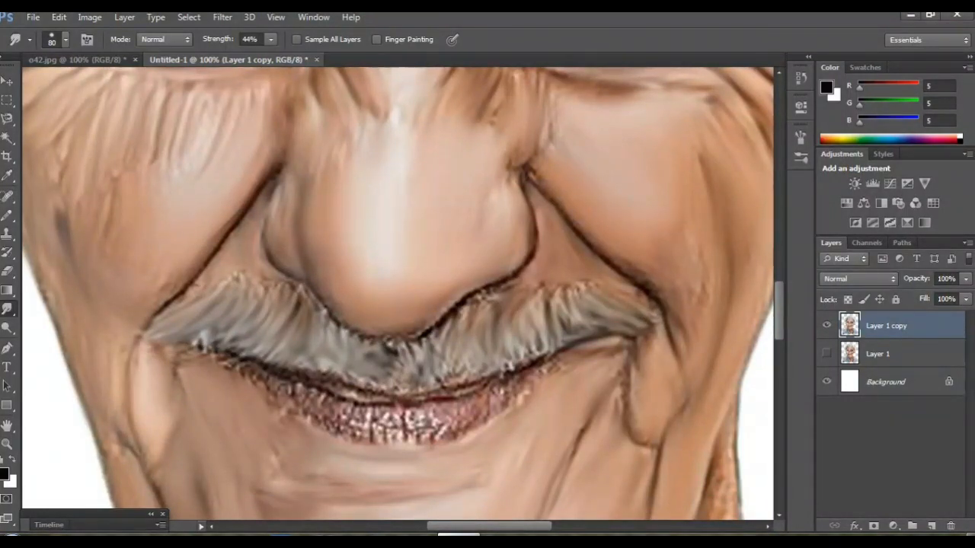
Smudge the grainy lips smooth from the centre out to both mouth corners and soften the nose's lower edge above the moustache
key(ctrl+plus)
scroll(398, 294, down, 3)
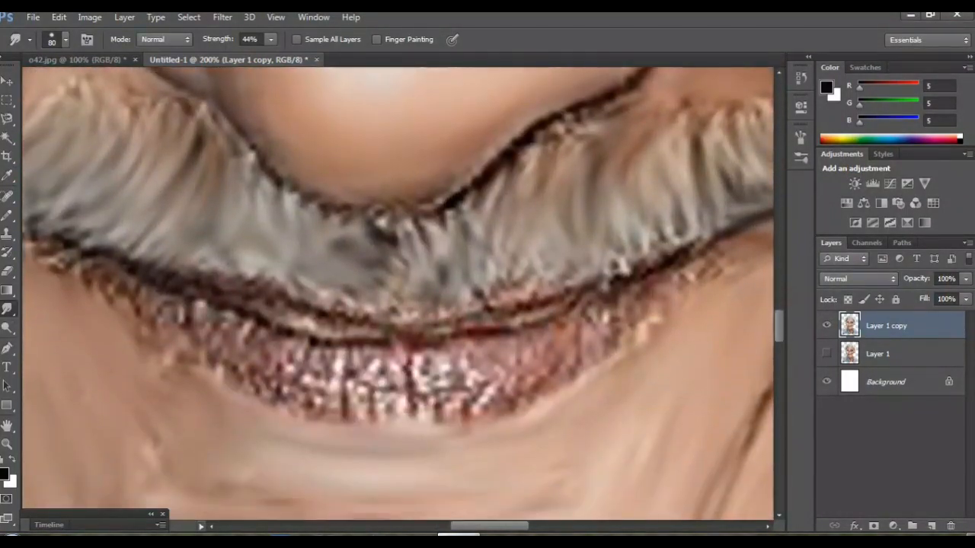
mouse_move(403, 365)
mouse_down()
mouse_move(335, 377)
mouse_move(266, 377)
mouse_move(198, 350)
mouse_move(114, 301)
mouse_up()
mouse_move(407, 381)
mouse_down()
mouse_move(472, 388)
mouse_move(586, 335)
mouse_move(647, 304)
mouse_move(715, 233)
mouse_up()
drag(335, 320, 220, 293)
scroll(398, 294, up, 2)
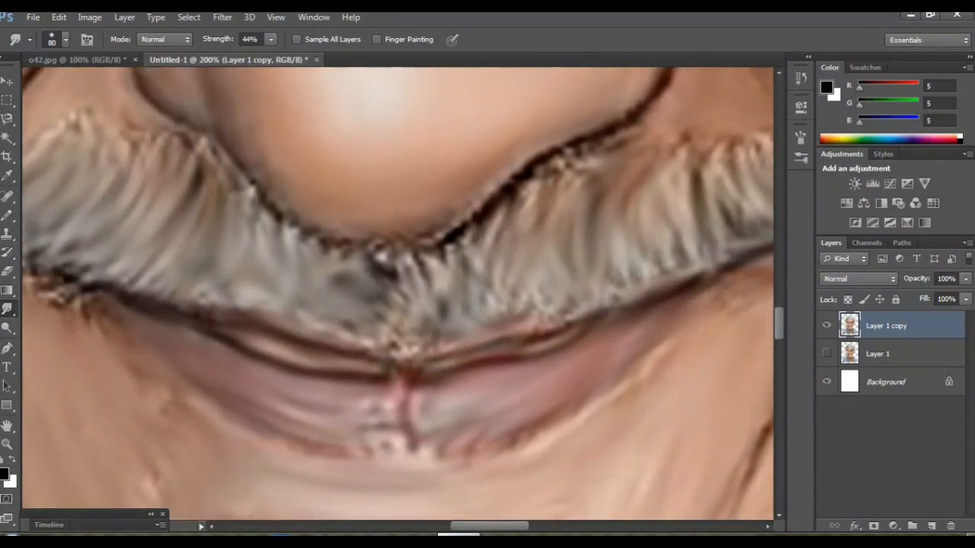
scroll(398, 294, up, 4)
mouse_move(571, 209)
mouse_down()
mouse_move(480, 297)
mouse_move(435, 316)
mouse_up()
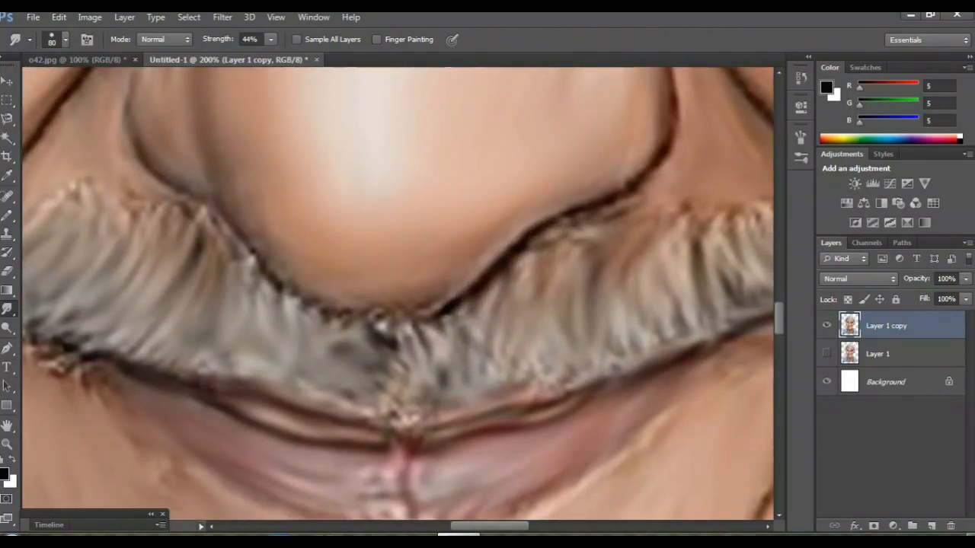
Smudge the coarse hair at the right temple along the hat edge down towards the ear
key(ctrl+minus)
key(ctrl+minus)
key(ctrl+minus)
key(ctrl+minus)
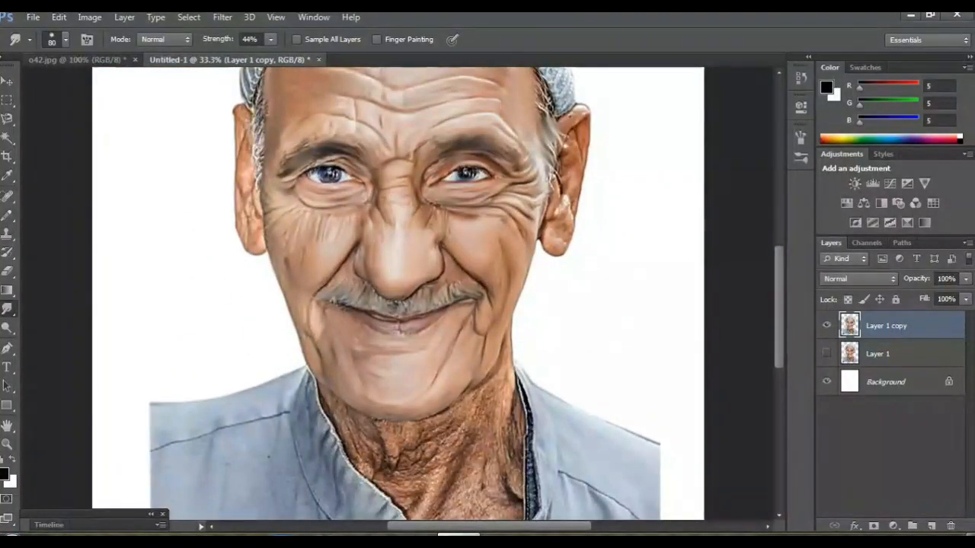
scroll(397, 293, down, 4)
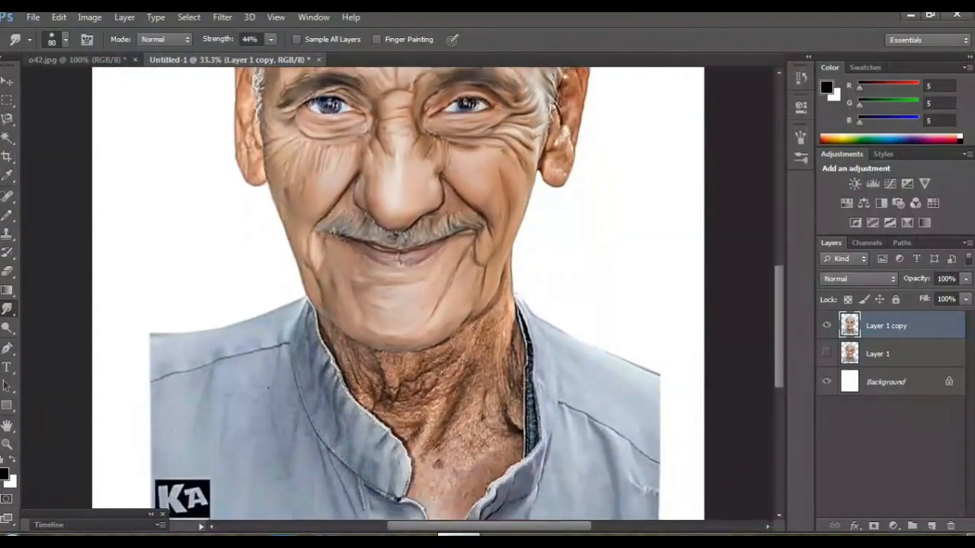
scroll(396, 293, up, 4)
scroll(396, 294, up, 5)
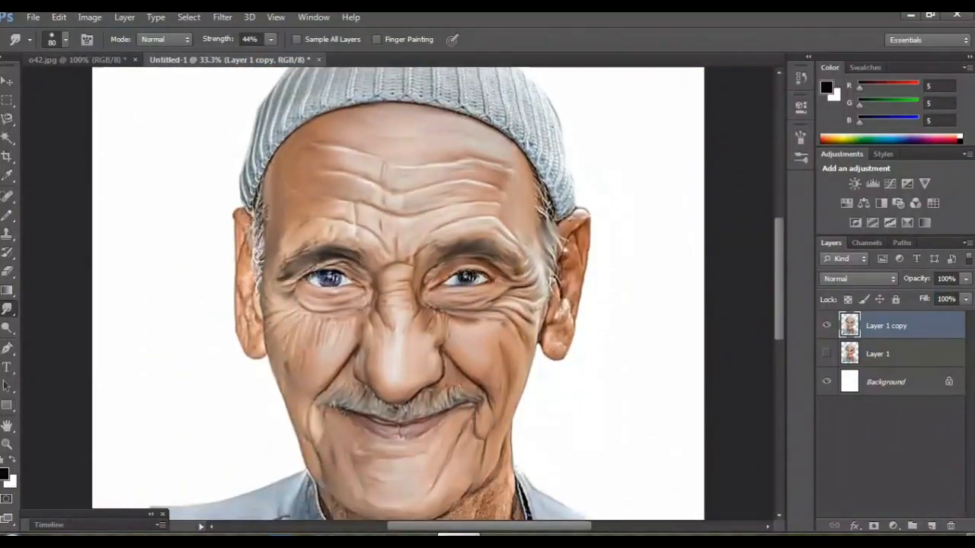
key(ctrl+plus)
key(ctrl+plus)
key(ctrl+plus)
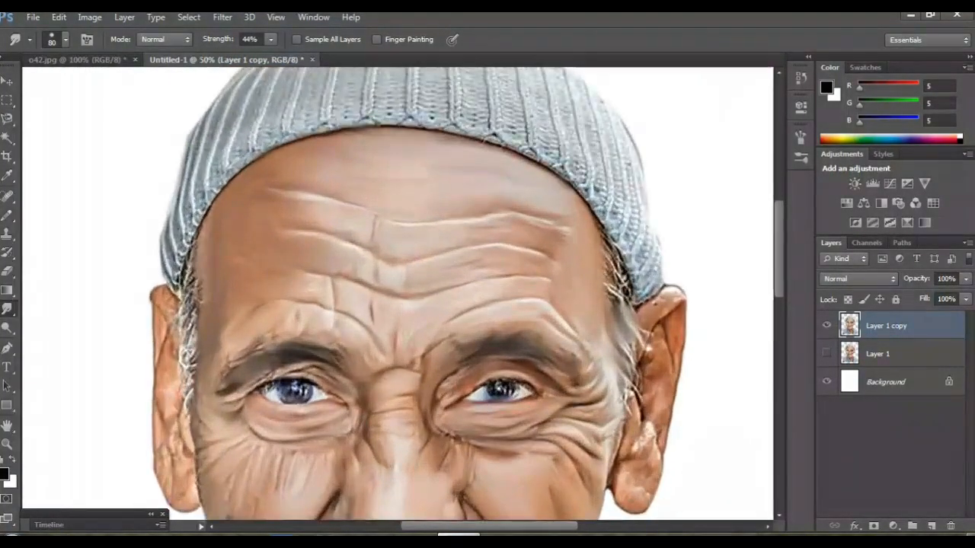
scroll(396, 293, right, 5)
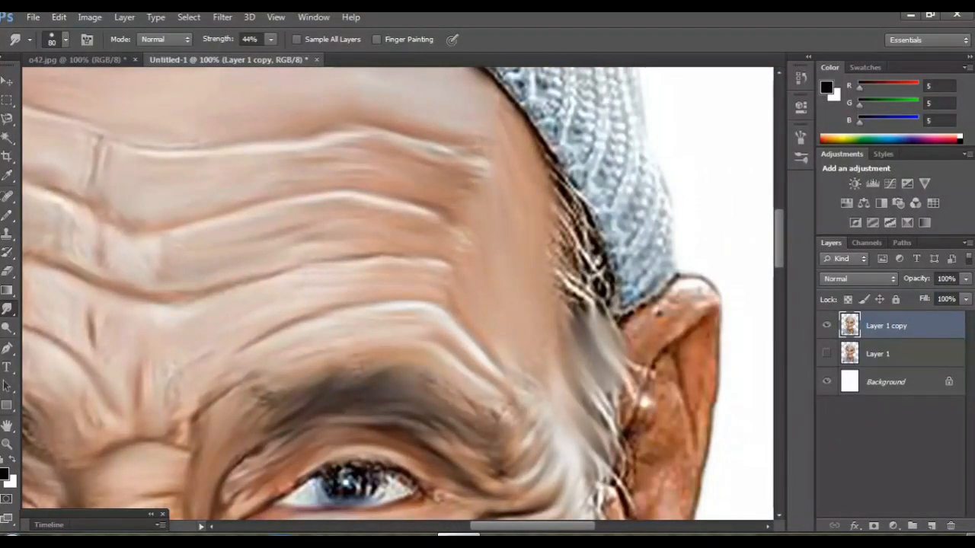
drag(575, 221, 588, 290)
mouse_move(562, 183)
mouse_down()
mouse_move(585, 210)
mouse_move(458, 128)
mouse_up()
scroll(396, 294, down, 2)
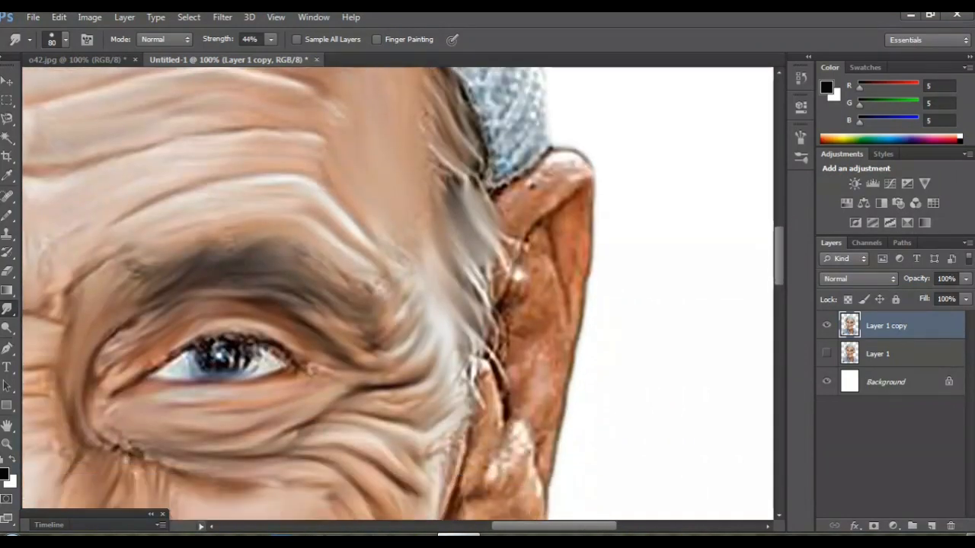
Smudge the right ear smooth from its upper rim to the lobe, including the sideburn hair beside it
mouse_move(537, 187)
mouse_down()
mouse_move(575, 166)
mouse_move(531, 169)
mouse_move(568, 221)
mouse_move(550, 359)
mouse_move(524, 312)
mouse_up()
scroll(396, 293, down, 2)
mouse_move(509, 200)
mouse_down()
mouse_move(515, 249)
mouse_move(493, 289)
mouse_move(488, 344)
mouse_up()
scroll(396, 293, down, 4)
mouse_move(509, 313)
mouse_down()
mouse_move(504, 365)
mouse_move(527, 419)
mouse_move(509, 457)
mouse_move(483, 398)
mouse_up()
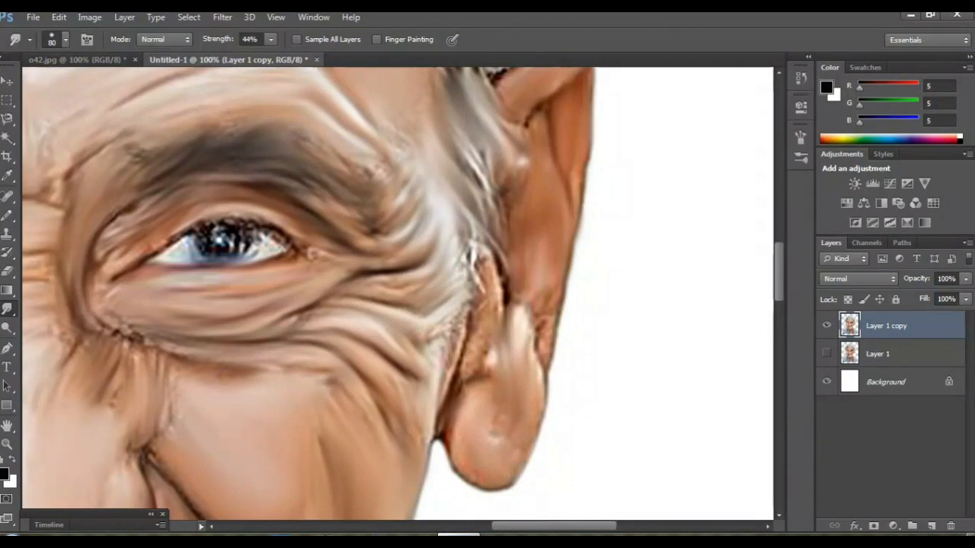
mouse_move(484, 268)
mouse_down()
mouse_move(489, 320)
mouse_move(467, 385)
mouse_up()
drag(545, 322, 535, 342)
Smudge the upper left ear and blend the grey sideburn hair beside it into soft strands
scroll(397, 294, left, 10)
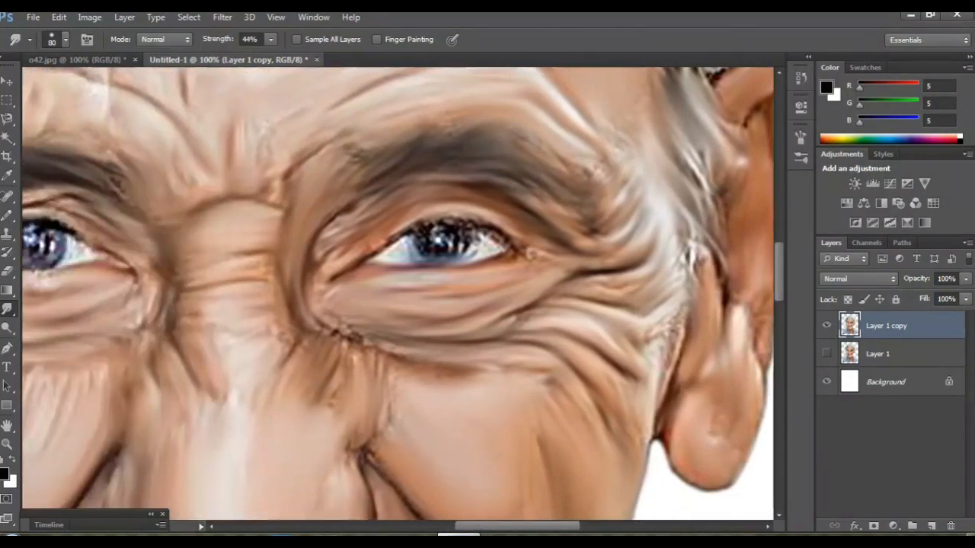
scroll(397, 294, left, 2)
scroll(397, 294, up, 5)
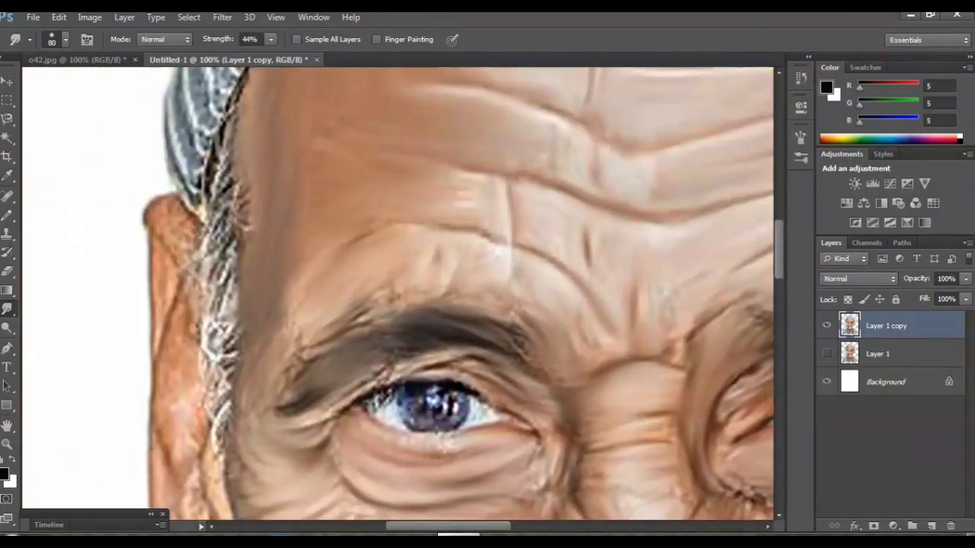
drag(190, 236, 148, 219)
mouse_move(216, 194)
mouse_down()
mouse_move(196, 222)
mouse_move(204, 274)
mouse_move(224, 276)
mouse_move(211, 327)
mouse_move(214, 430)
mouse_up()
drag(192, 290, 177, 342)
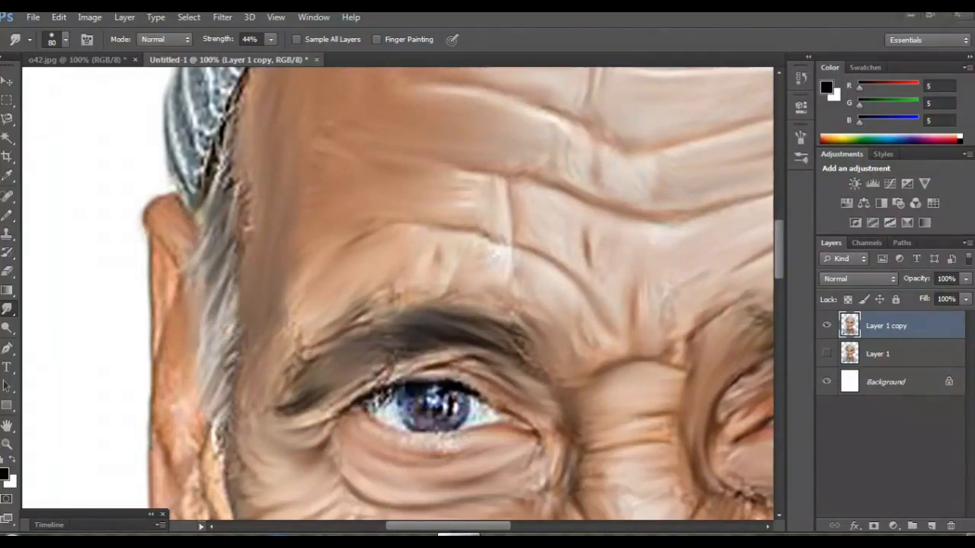
Enlarge the smudge brush to 125 px and smooth the knitted hat's texture along its ribs across the entire hat
scroll(396, 294, down, 3)
key(ctrl+minus)
key(ctrl+minus)
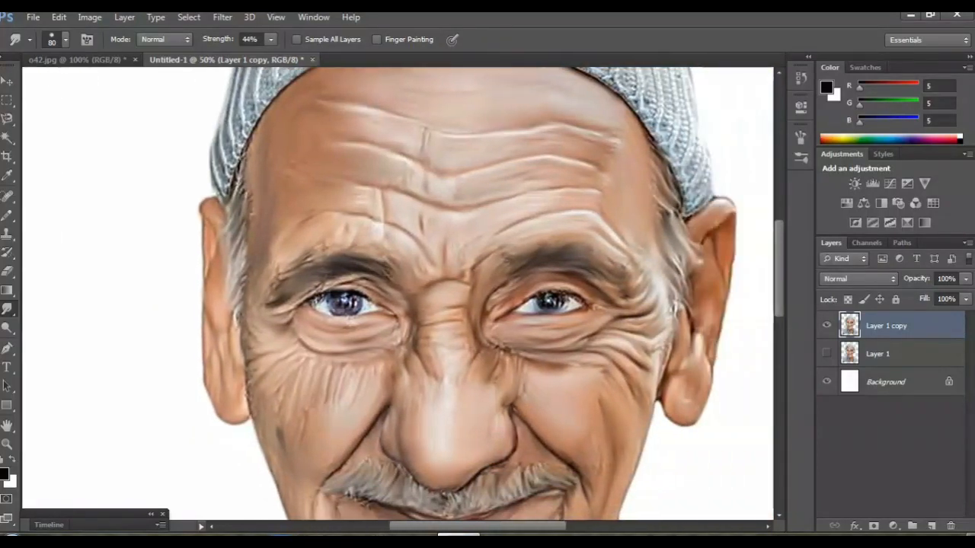
drag(427, 229, 380, 379)
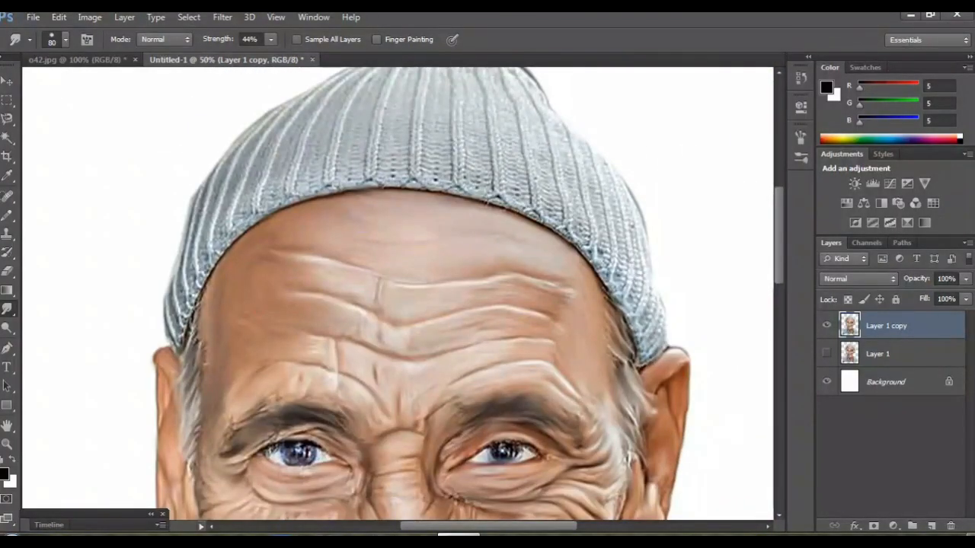
scroll(396, 289, up, 2)
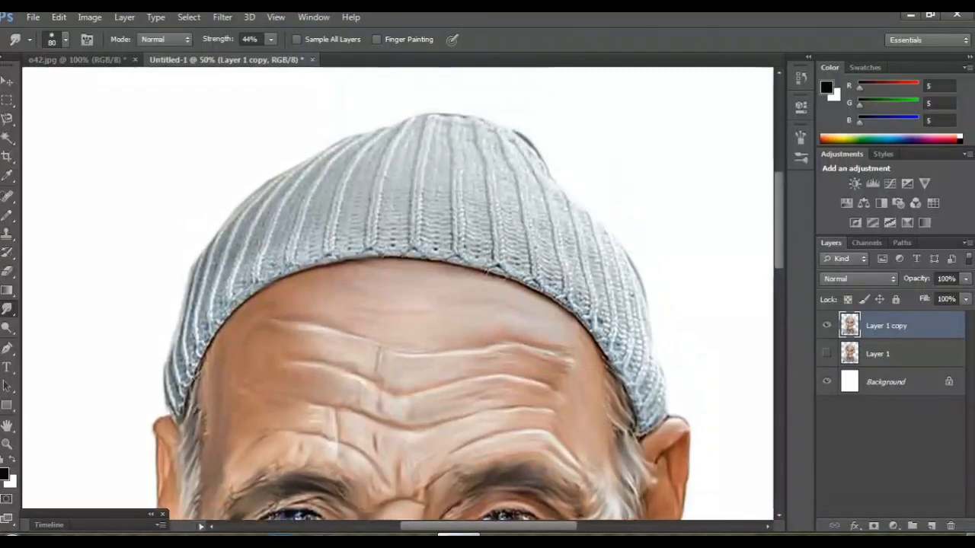
key(ctrl+plus)
scroll(398, 293, up, 3)
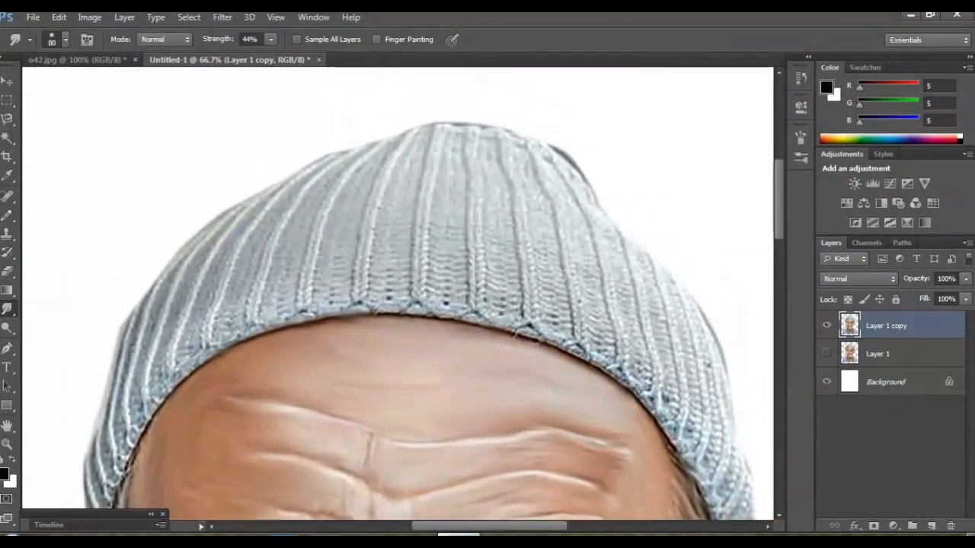
key(bracketright)
key(bracketright)
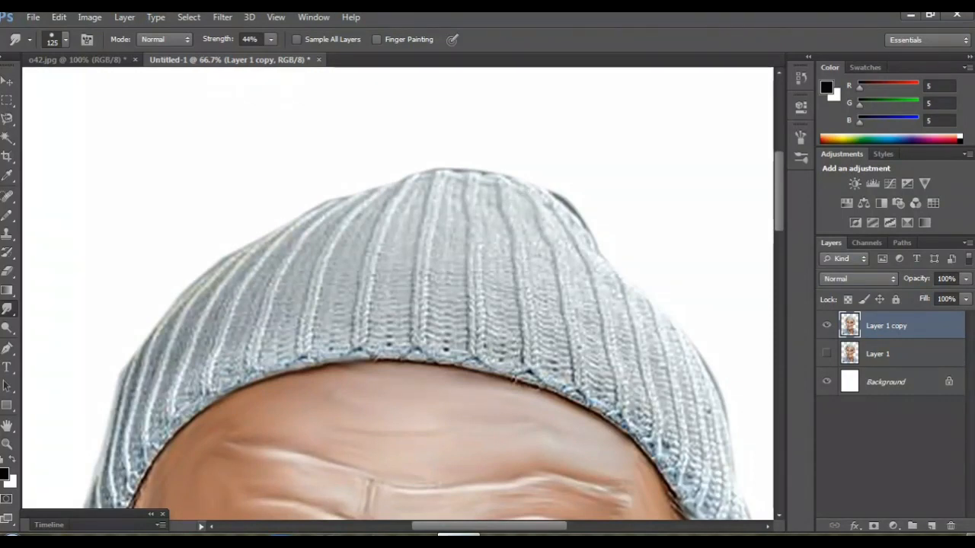
drag(540, 274, 551, 353)
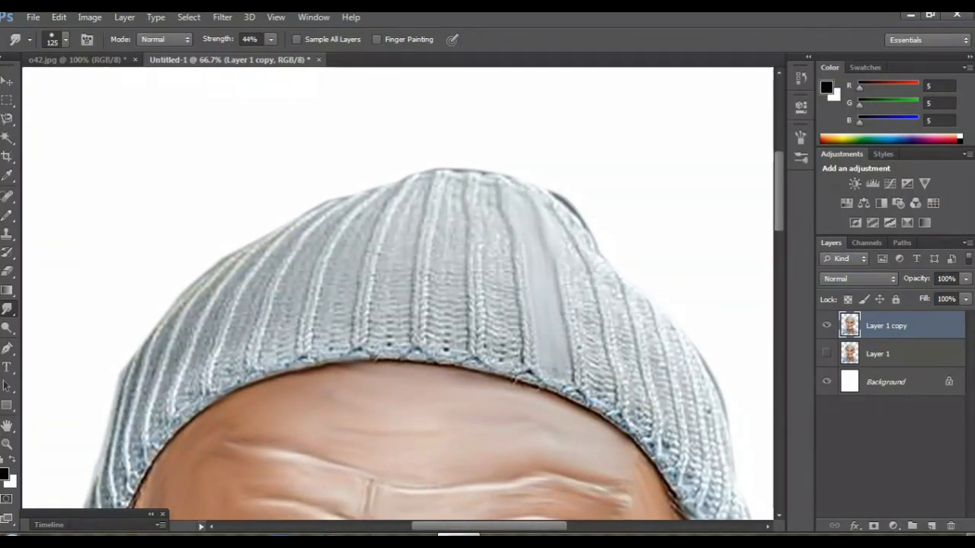
drag(591, 320, 595, 380)
drag(590, 245, 605, 288)
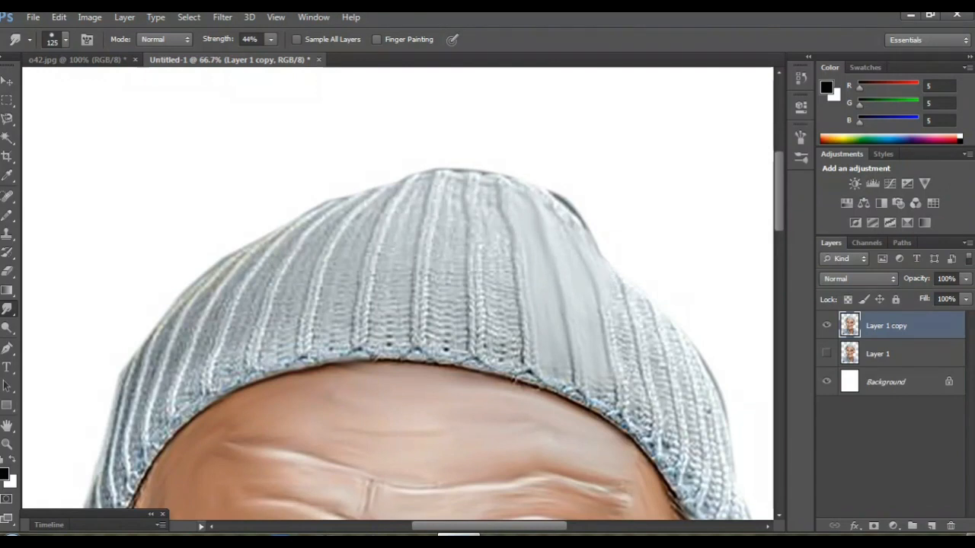
drag(618, 367, 633, 418)
mouse_move(494, 210)
mouse_down()
mouse_move(512, 346)
mouse_move(471, 309)
mouse_move(459, 200)
mouse_up()
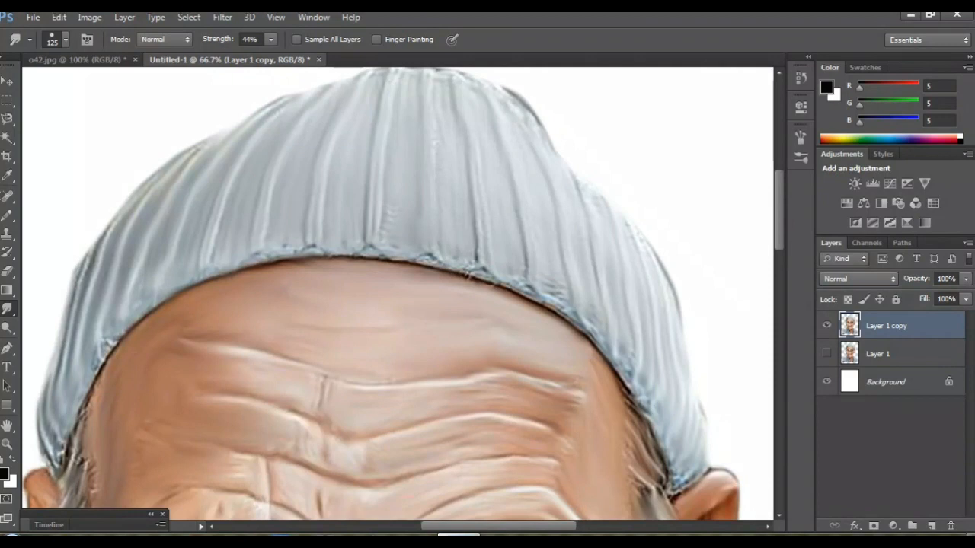
Smudge the wrinkled neck and upper chest skin smooth between chin and collar with a 125 to 175 px brush
scroll(396, 294, up, 3)
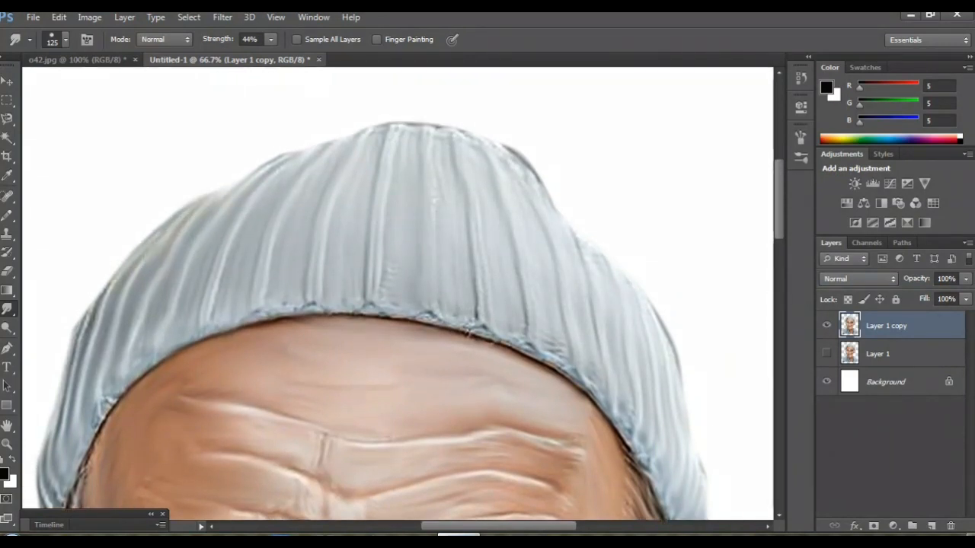
key(ctrl+minus)
key(ctrl+minus)
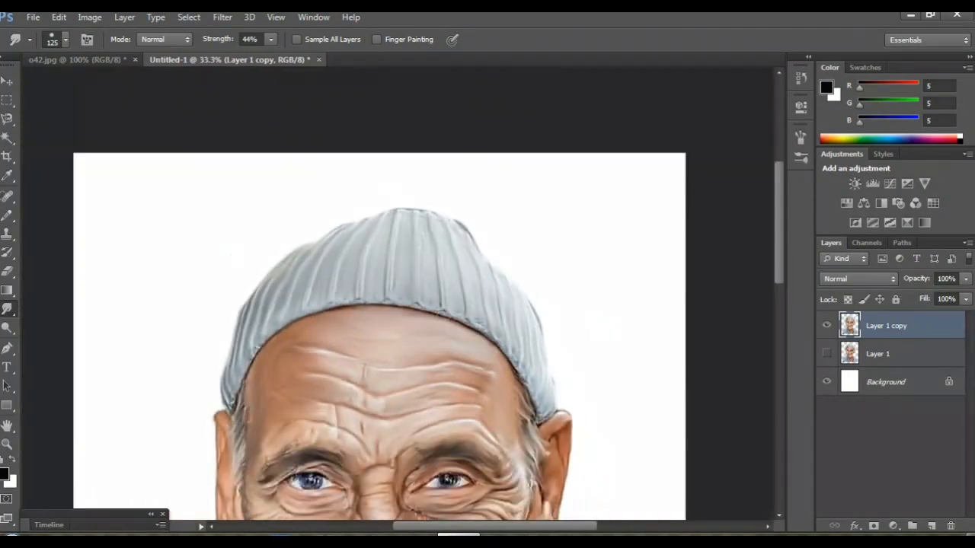
scroll(396, 293, down, 15)
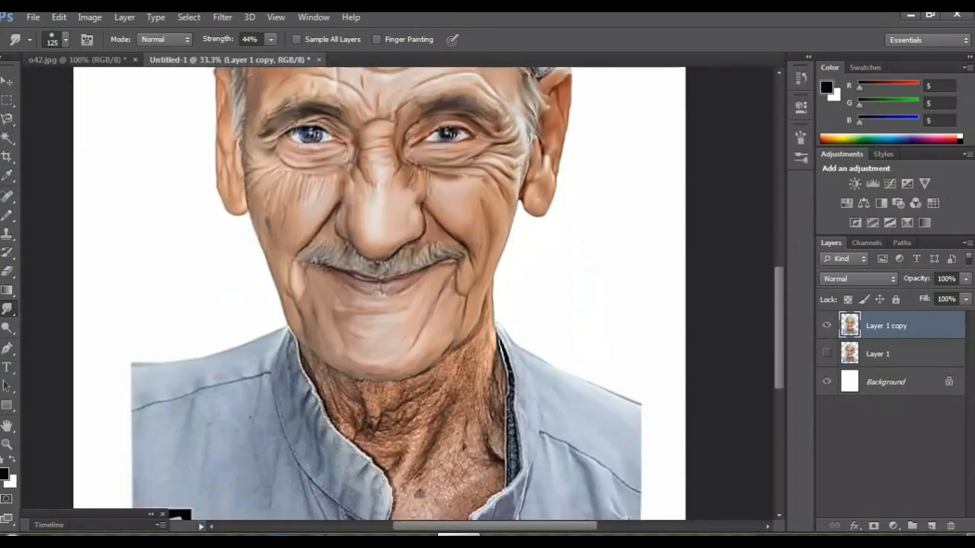
scroll(396, 293, down, 1)
key(ctrl+plus)
key(ctrl+plus)
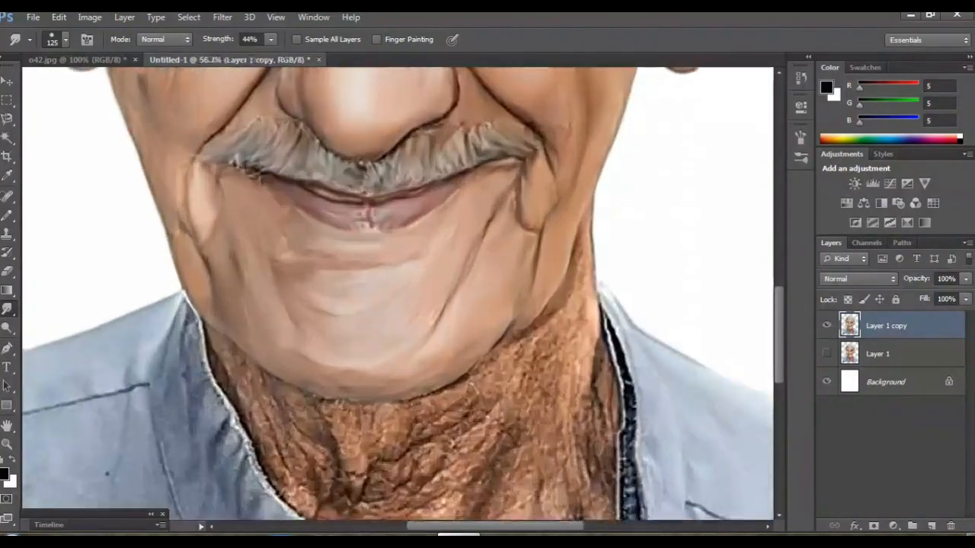
scroll(396, 293, right, 1)
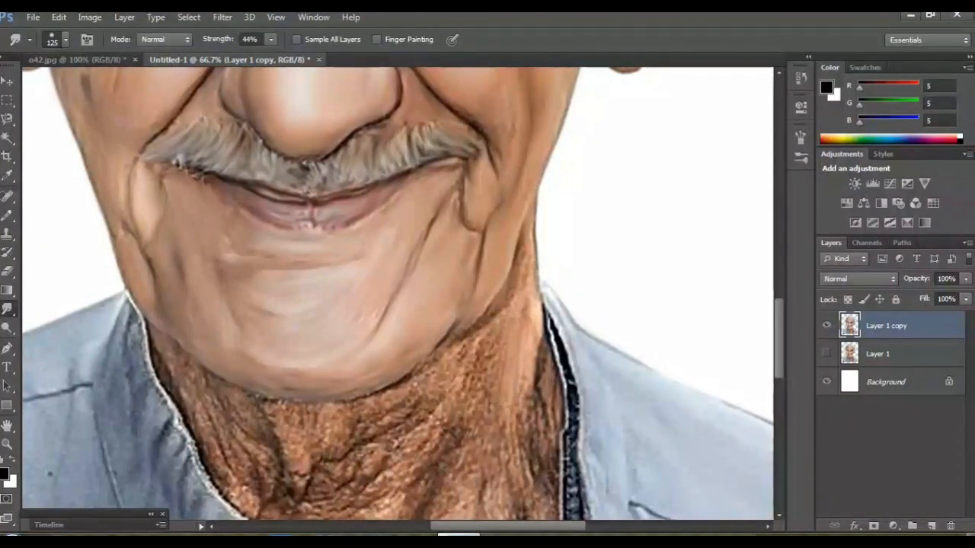
drag(540, 302, 530, 272)
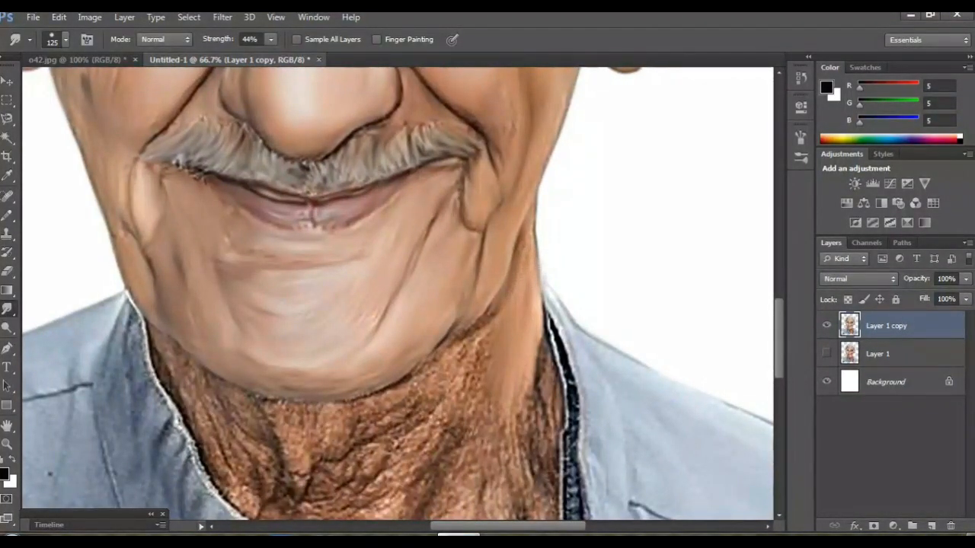
scroll(398, 294, down, 2)
mouse_move(533, 311)
mouse_down()
mouse_move(526, 400)
mouse_move(553, 377)
mouse_move(547, 442)
mouse_move(534, 457)
mouse_move(497, 374)
mouse_up()
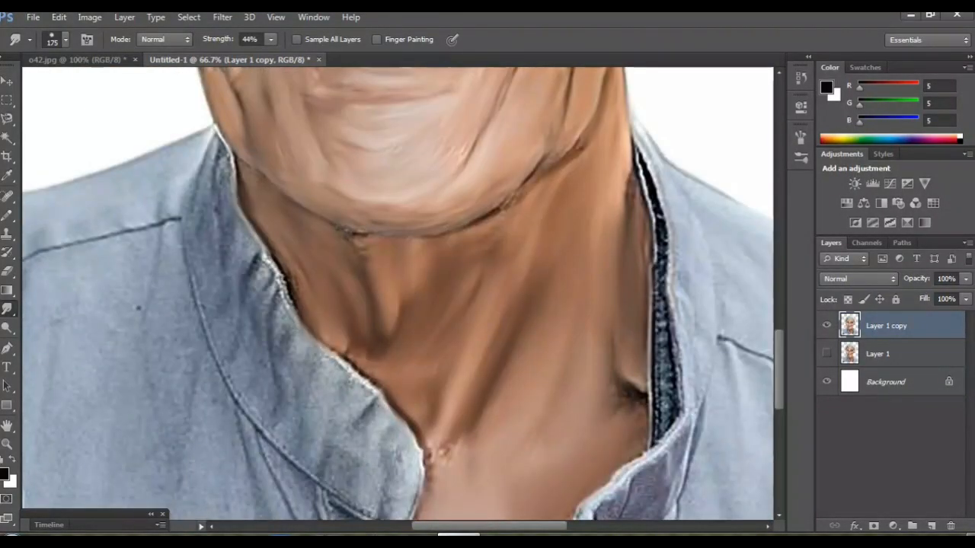
drag(463, 440, 443, 456)
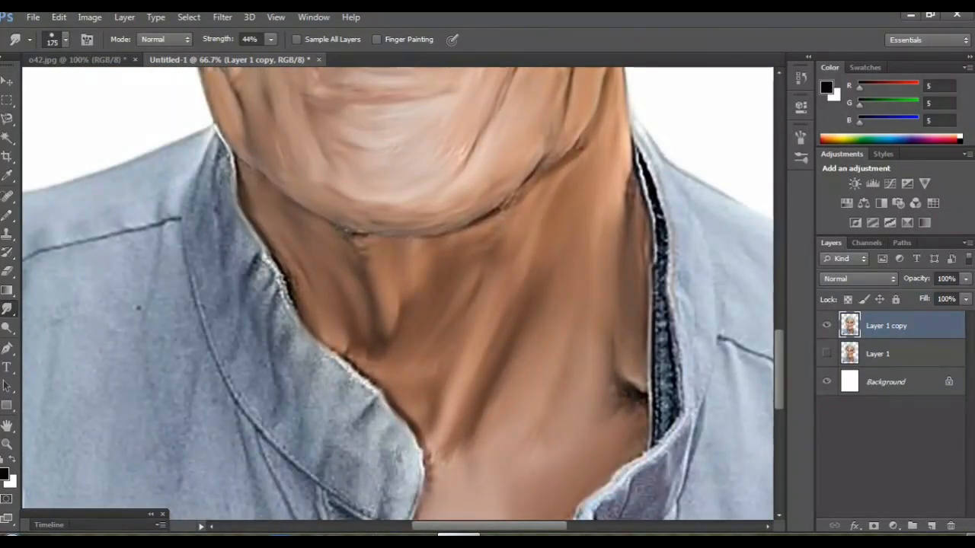
Smudge the left side of the shirt collar smooth from the shoulder down to its front tip with the 175 px brush
scroll(398, 294, up, 1)
scroll(398, 294, left, 2)
mouse_move(251, 228)
mouse_down()
mouse_move(262, 270)
mouse_move(310, 335)
mouse_up()
scroll(310, 335, down, 1)
mouse_move(312, 232)
mouse_down()
mouse_move(392, 358)
mouse_move(457, 427)
mouse_move(431, 464)
mouse_up()
drag(362, 373, 385, 396)
drag(384, 434, 427, 491)
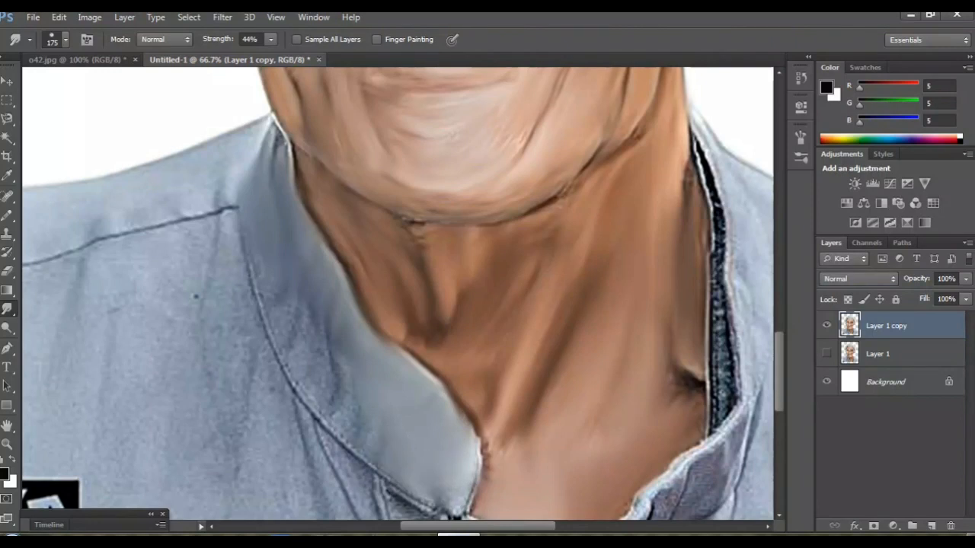
Smudge the lower left collar band, the left shoulder yoke and the cloth along the collar seam smooth at 44% strength
drag(357, 442, 324, 343)
mouse_move(316, 305)
mouse_down()
mouse_move(354, 381)
mouse_move(385, 415)
mouse_up()
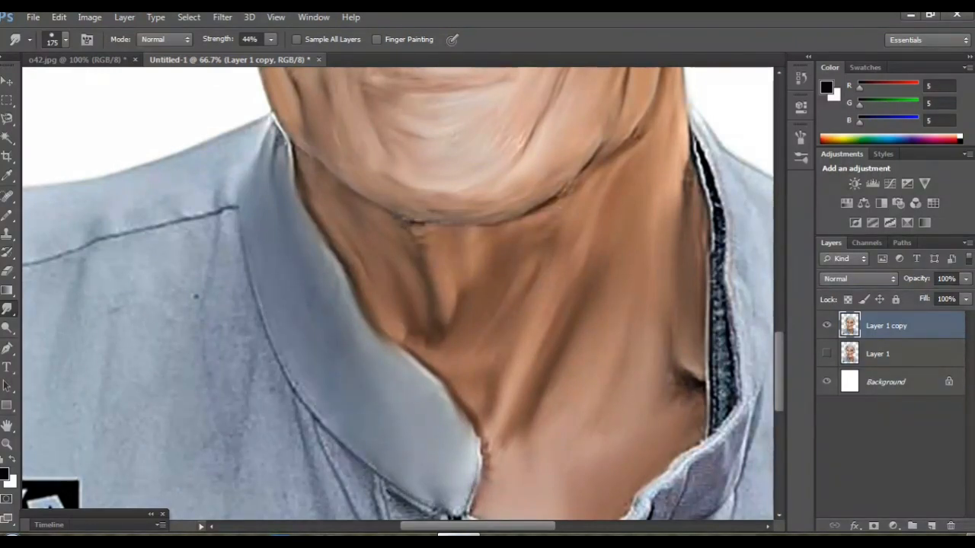
scroll(398, 293, left, 3)
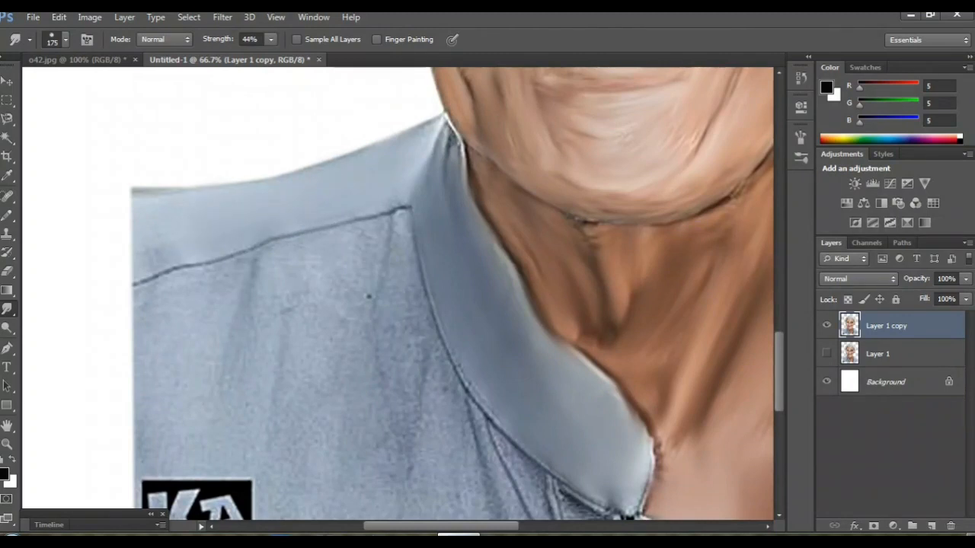
scroll(451, 293, down, 3)
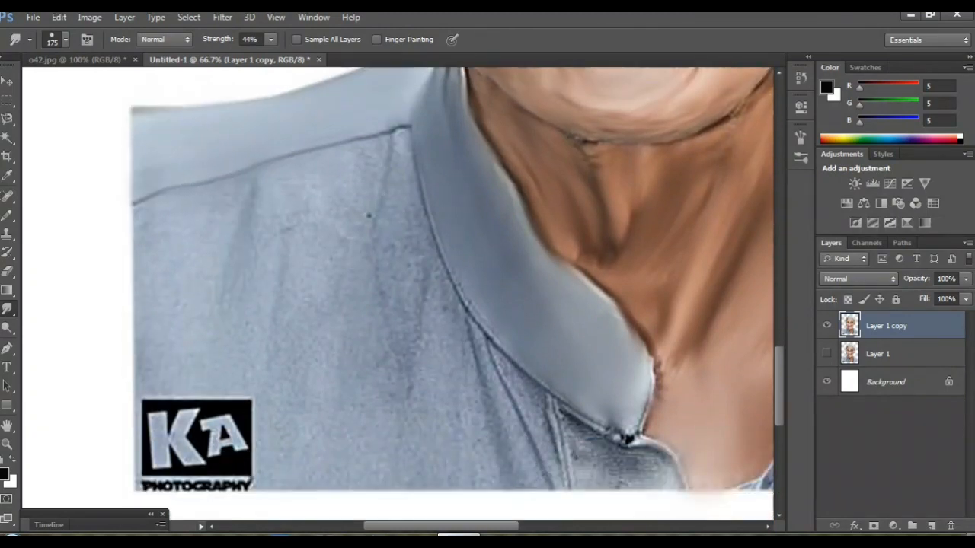
drag(431, 251, 417, 304)
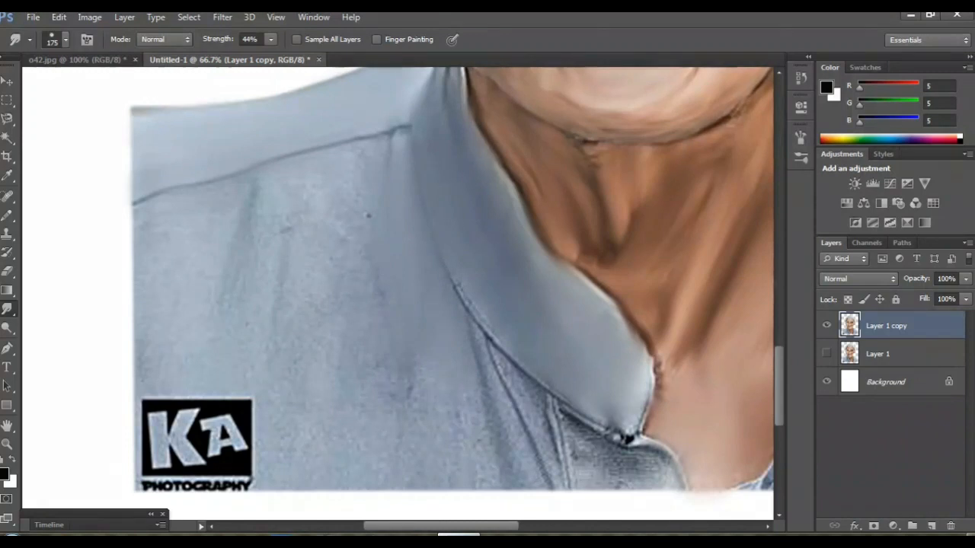
Raise the smudge strength to 62% and smooth the fabric and folds of the left shirt front down to its lower edge
click(270, 39)
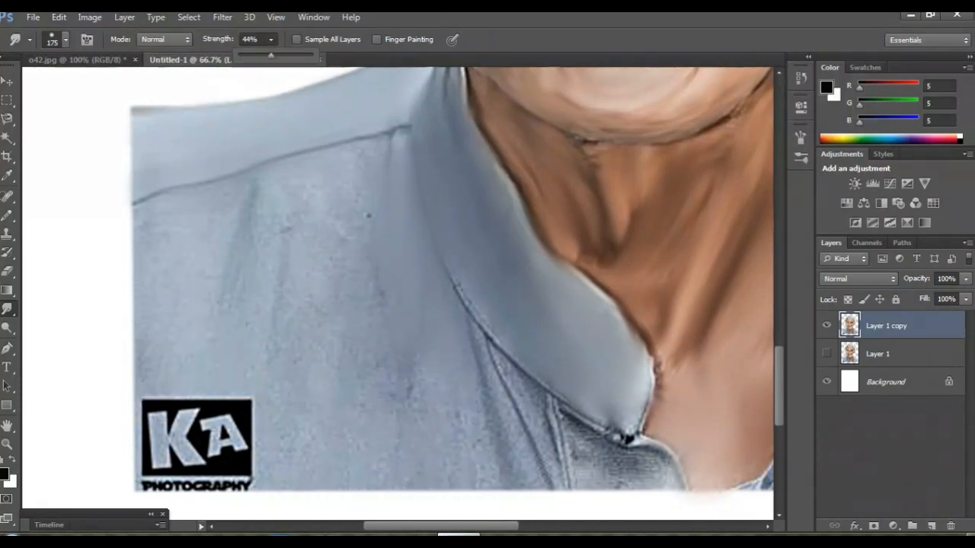
key(Return)
drag(385, 157, 369, 217)
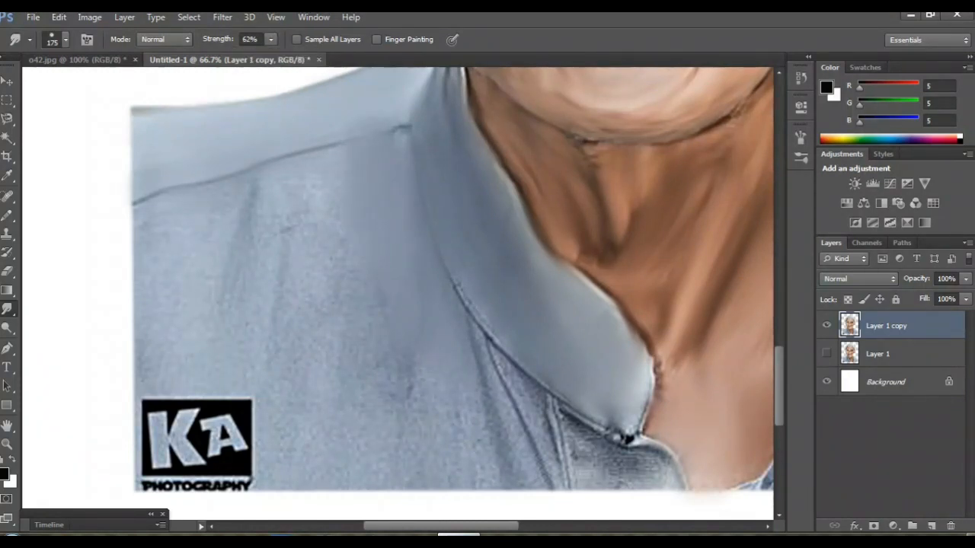
drag(387, 341, 392, 369)
drag(474, 347, 537, 465)
scroll(439, 300, right, 2)
mouse_move(480, 377)
mouse_down()
mouse_move(527, 458)
mouse_move(598, 465)
mouse_move(544, 482)
mouse_up()
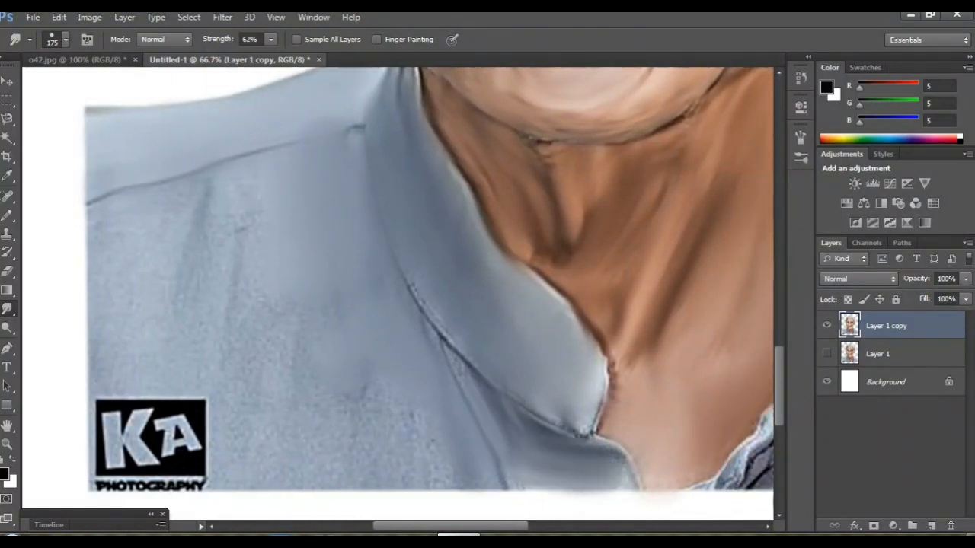
drag(449, 351, 504, 484)
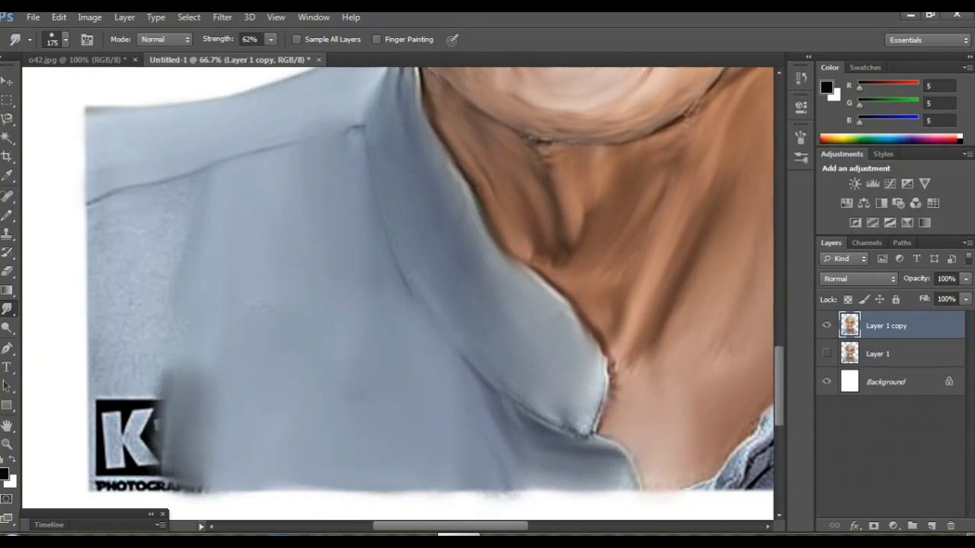
Smudge the far left shirt fabric smooth and blend the KA Photography logo into it until the lettering is gone
drag(114, 194, 96, 297)
drag(115, 426, 153, 358)
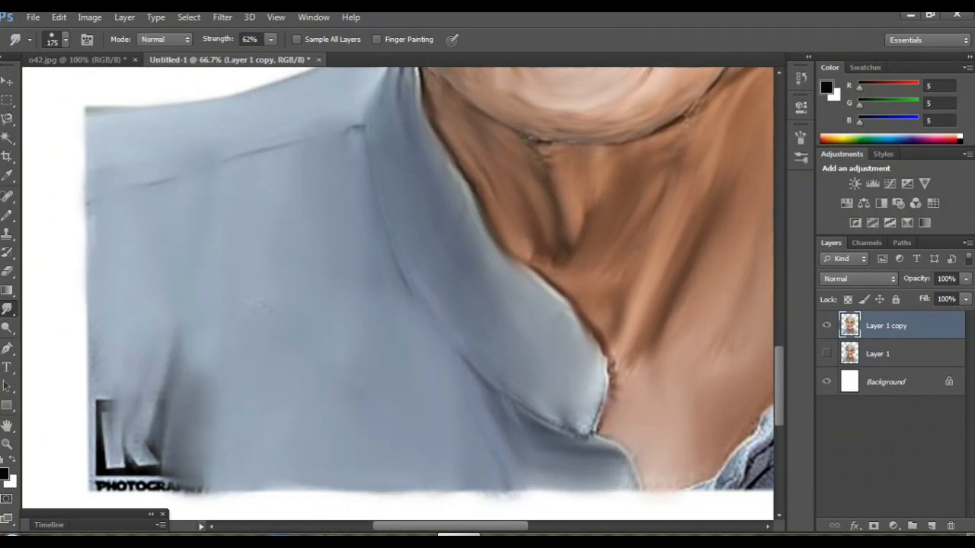
drag(140, 435, 156, 343)
drag(137, 457, 183, 404)
drag(179, 457, 122, 483)
drag(122, 449, 99, 472)
drag(103, 415, 91, 358)
mouse_move(102, 480)
mouse_down()
mouse_move(99, 381)
mouse_move(99, 438)
mouse_up()
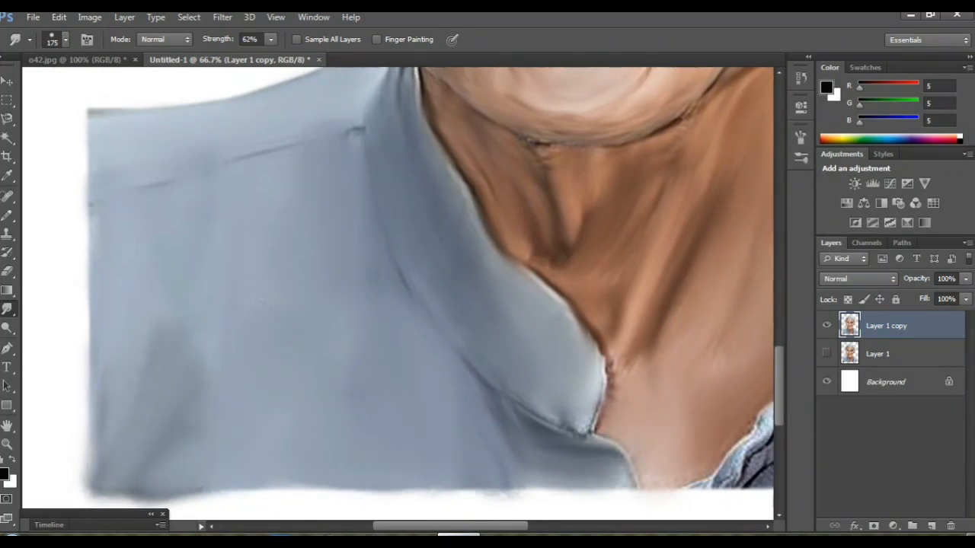
Smudge the outer edge of the right shoulder and the upper part of the right collar smooth
key(ctrl+minus)
key(ctrl+minus)
key(ctrl+minus)
scroll(466, 290, up, 5)
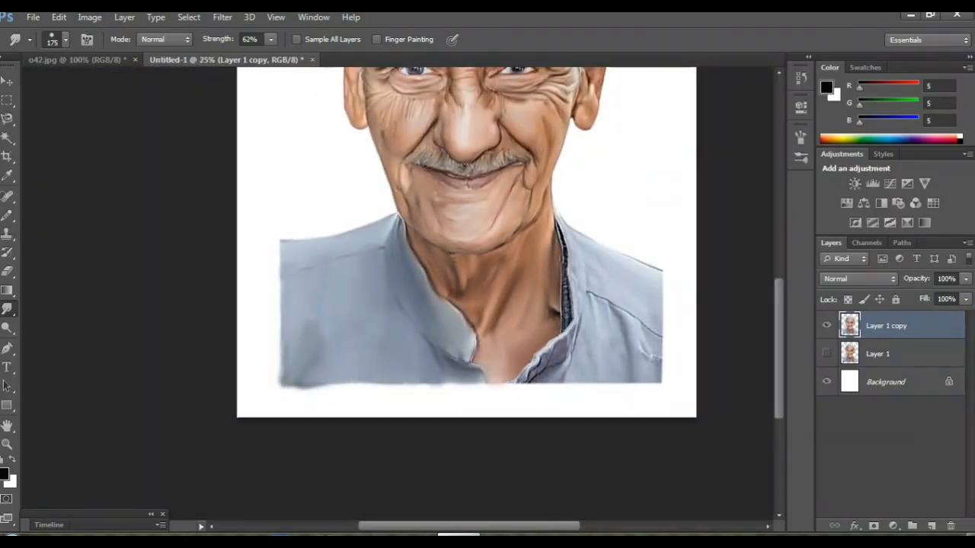
key(ctrl+plus)
key(ctrl+plus)
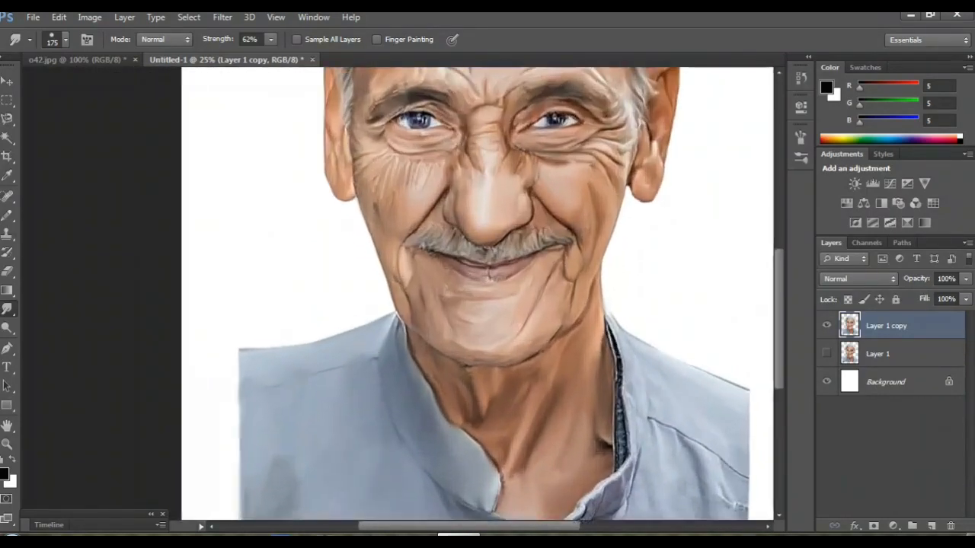
scroll(398, 294, right, 6)
scroll(398, 293, right, 3)
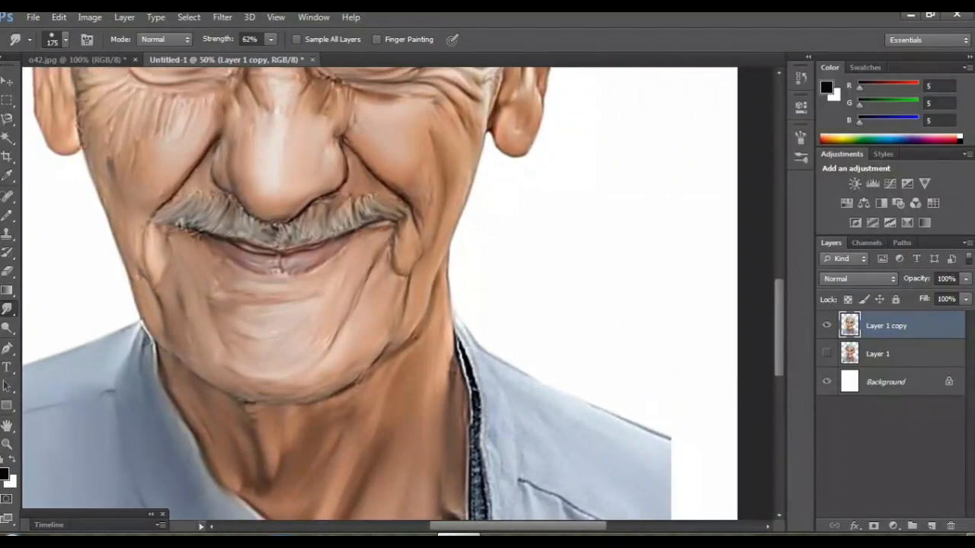
scroll(397, 293, down, 5)
drag(632, 299, 674, 320)
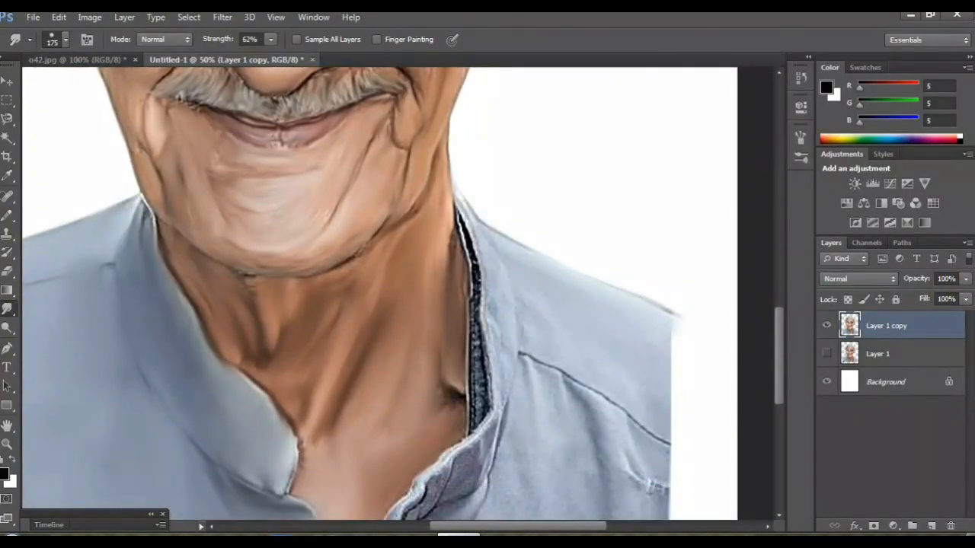
drag(479, 227, 496, 343)
drag(459, 206, 474, 234)
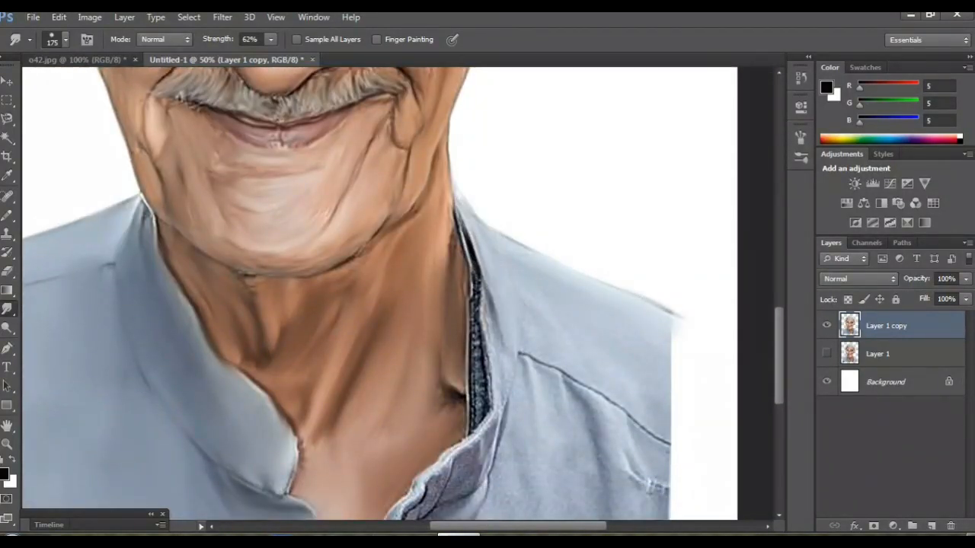
Smooth the dark inner lining of the right collar and blend the right shoulder seam into the cloth
scroll(381, 293, down, 2)
drag(479, 236, 479, 358)
scroll(379, 293, right, 2)
drag(419, 183, 433, 236)
mouse_move(516, 315)
mouse_down()
mouse_move(491, 304)
mouse_move(598, 377)
mouse_move(559, 346)
mouse_move(605, 352)
mouse_up()
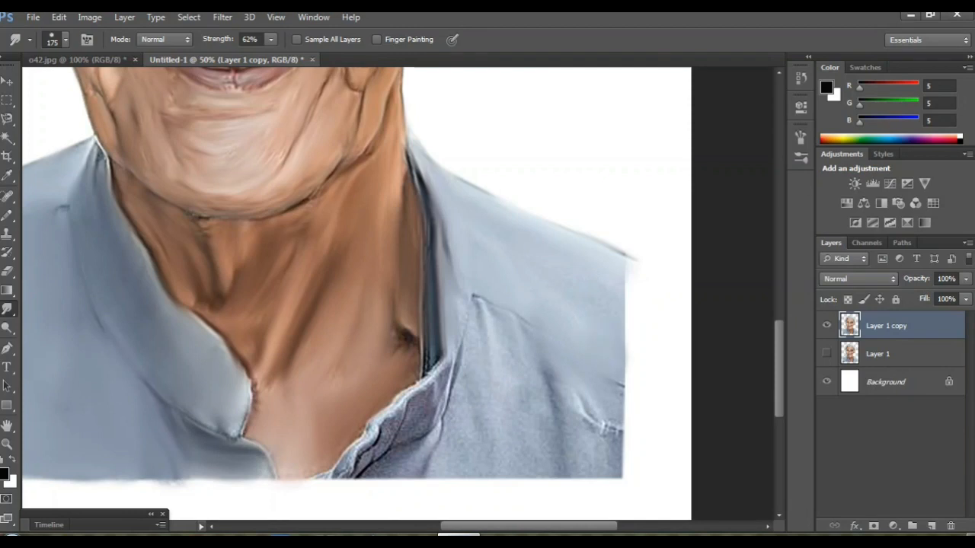
Smudge the wrinkles of the right shirt front and the purple-grey folded collar edge into smooth fabric
scroll(601, 312, down, 2)
drag(547, 329, 627, 381)
drag(602, 335, 623, 343)
drag(571, 381, 588, 407)
drag(540, 361, 547, 373)
drag(487, 255, 495, 301)
mouse_move(484, 358)
mouse_down()
mouse_move(453, 312)
mouse_move(438, 381)
mouse_up()
mouse_move(506, 407)
mouse_down()
mouse_move(563, 403)
mouse_move(465, 405)
mouse_up()
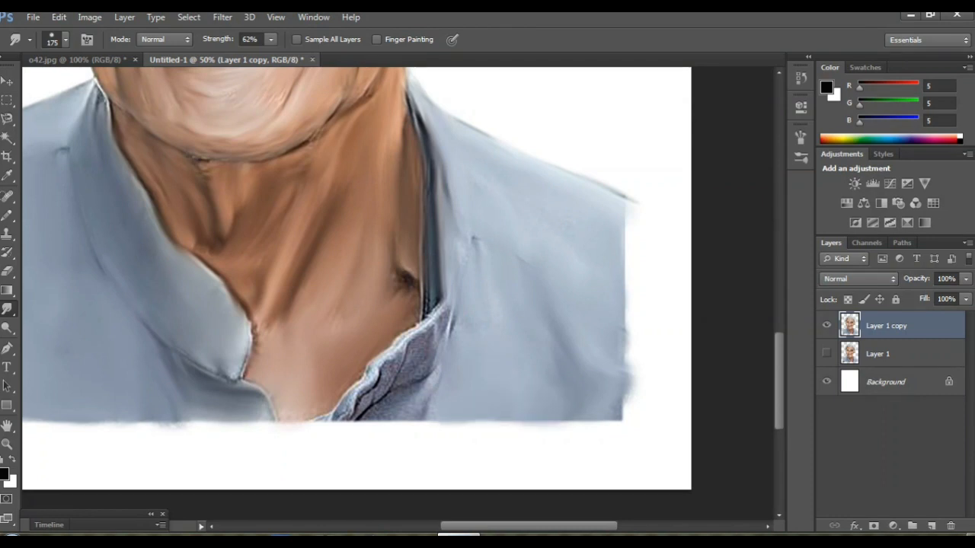
mouse_move(451, 308)
mouse_down()
mouse_move(363, 401)
mouse_move(355, 423)
mouse_up()
mouse_move(423, 377)
mouse_down()
mouse_move(389, 415)
mouse_move(335, 419)
mouse_up()
Duplicate the Layer 1 copy portrait, hide the original copy, and insert an empty layer directly beneath the duplicate
scroll(356, 293, up, 2)
scroll(357, 294, up, 4)
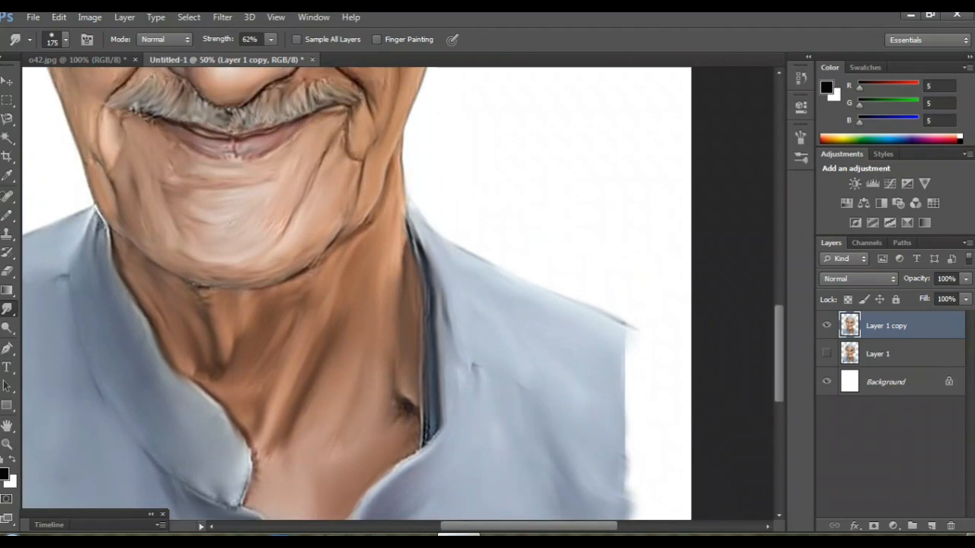
scroll(357, 293, left, 5)
scroll(377, 308, down, 1)
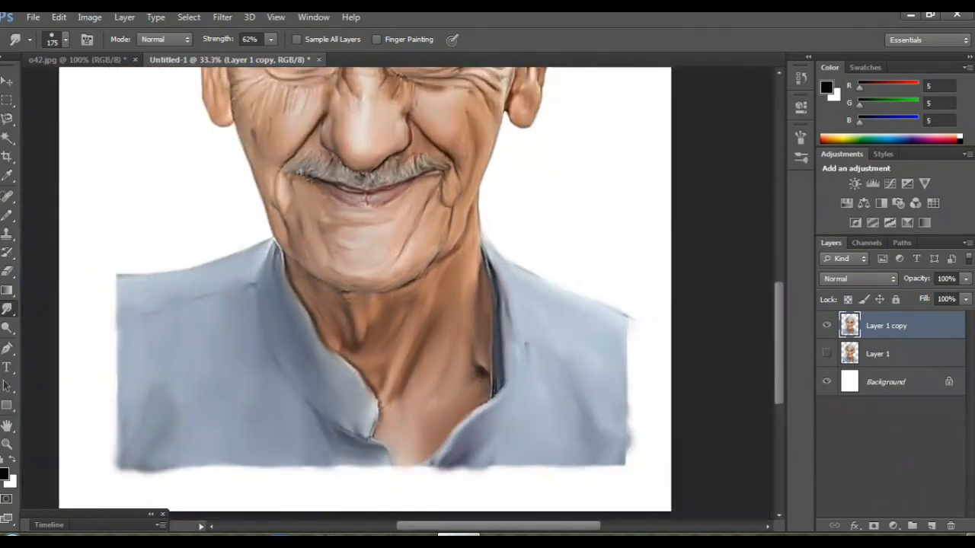
scroll(376, 307, down, 1)
scroll(377, 308, up, 5)
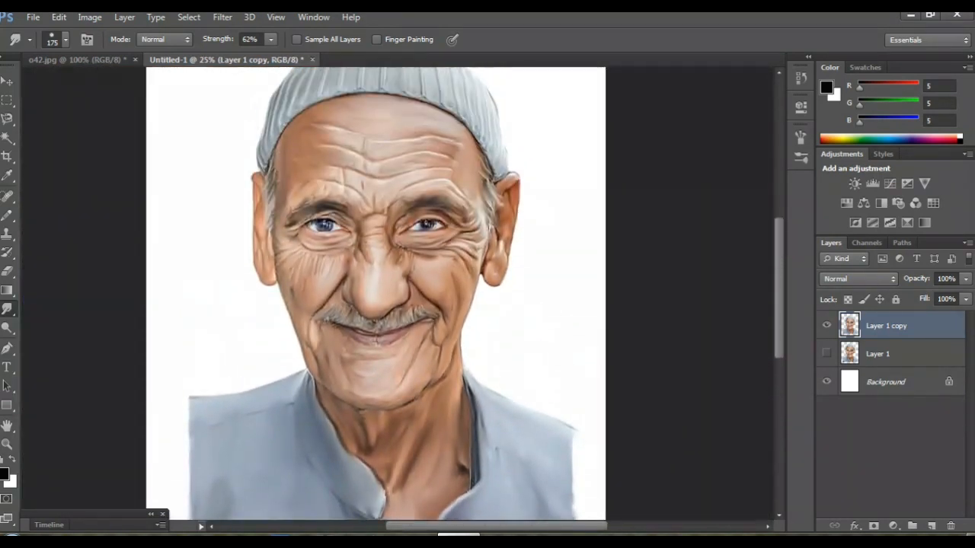
drag(891, 326, 931, 526)
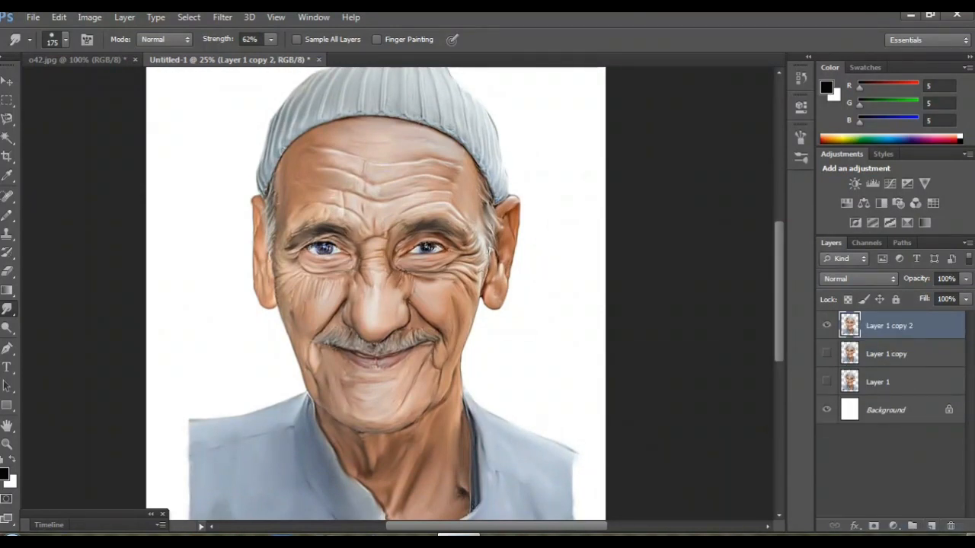
key(ctrl+minus)
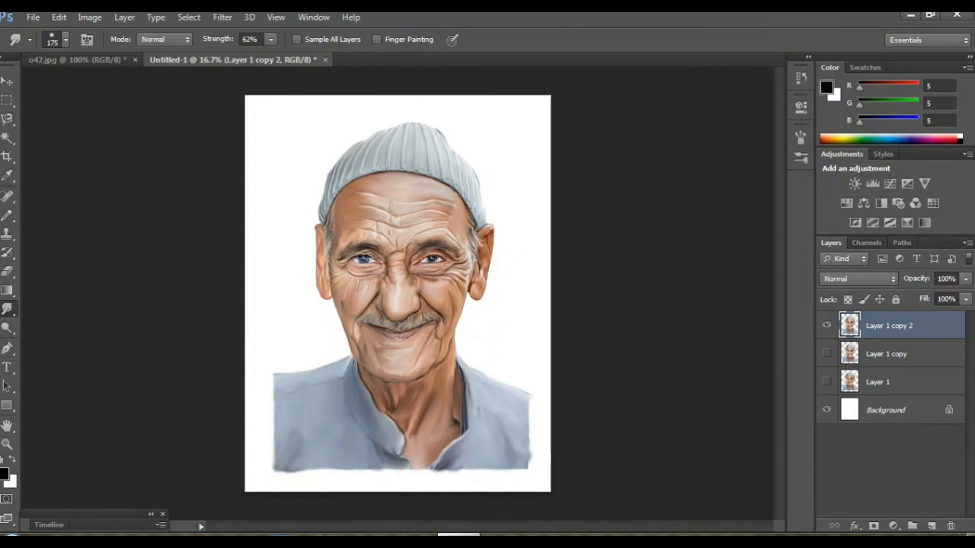
key(ctrl+plus)
scroll(396, 294, up, 3)
scroll(397, 293, down, 3)
scroll(396, 293, up, 3)
scroll(397, 293, down, 3)
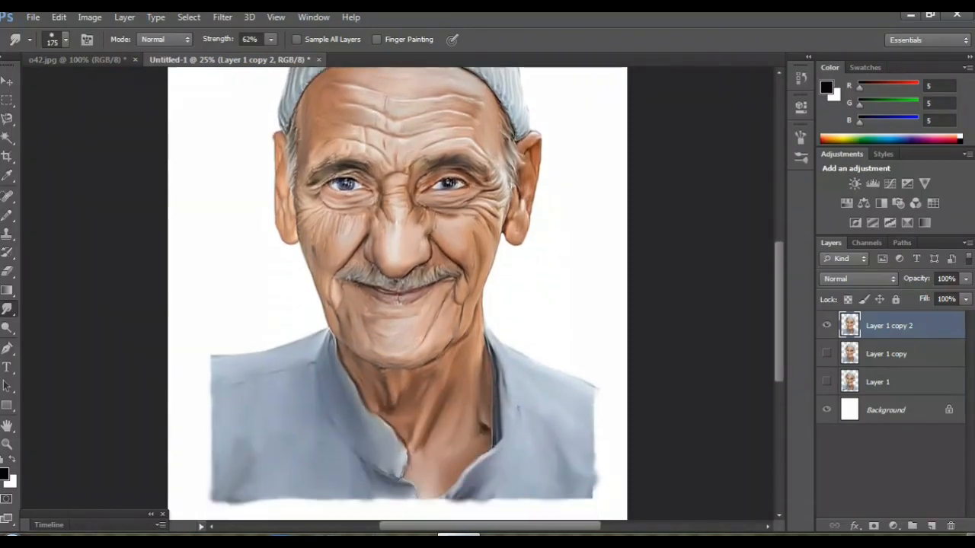
click(931, 525)
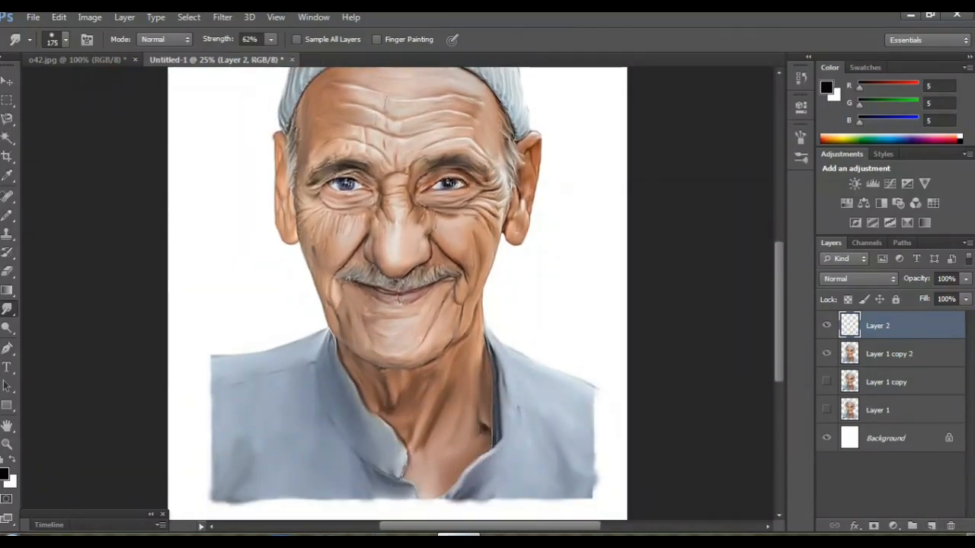
drag(877, 325, 881, 364)
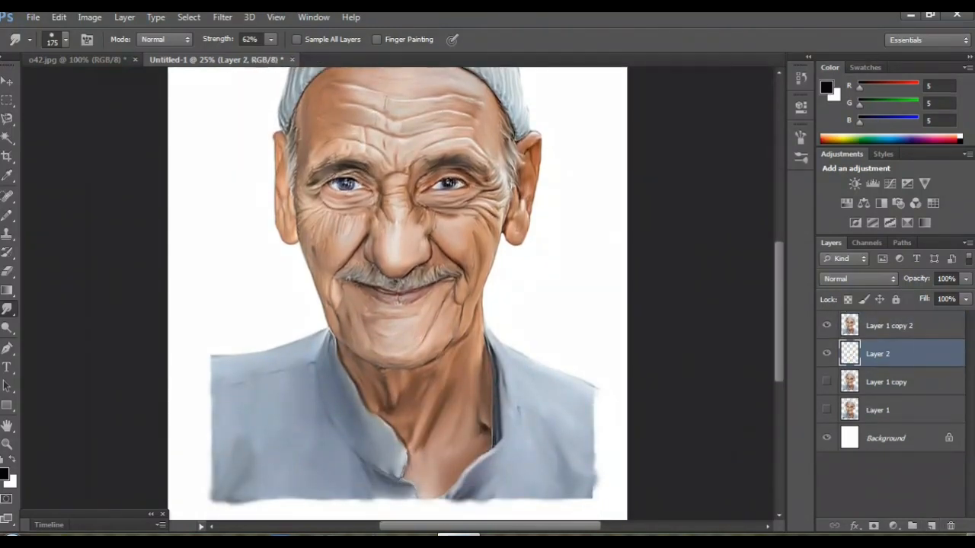
Switch to the Brush tool with the textured 300 px tip and set its opacity to 51%
key(b)
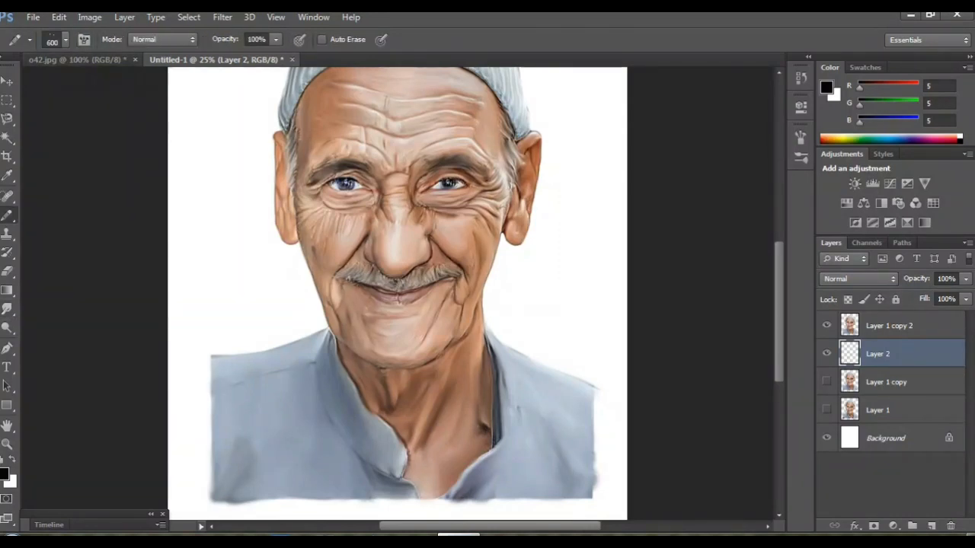
right_click(7, 214)
click(61, 212)
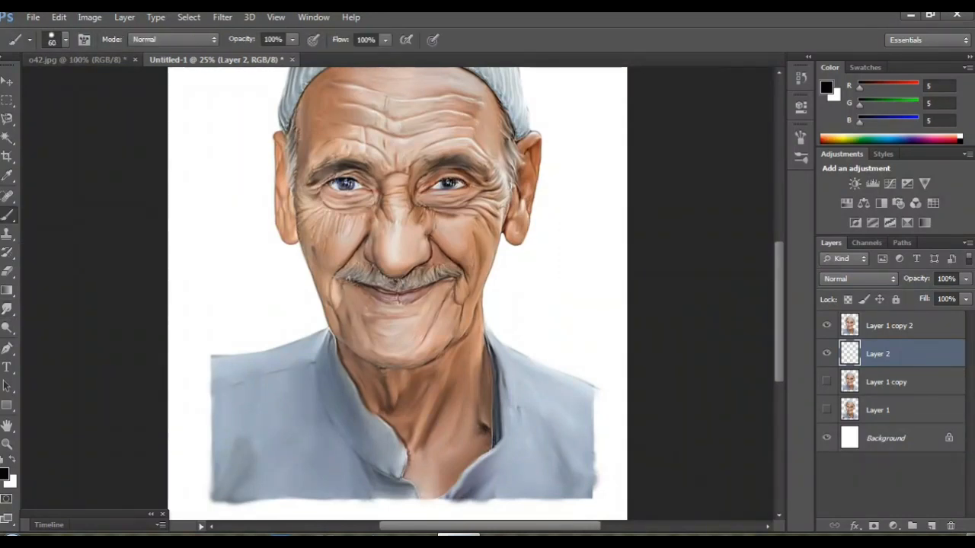
click(66, 39)
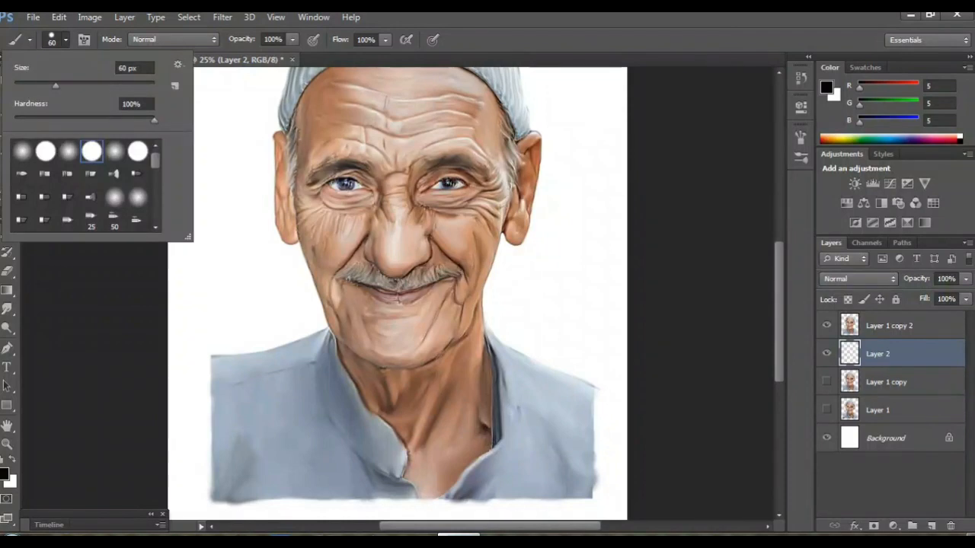
scroll(84, 183, down, 5)
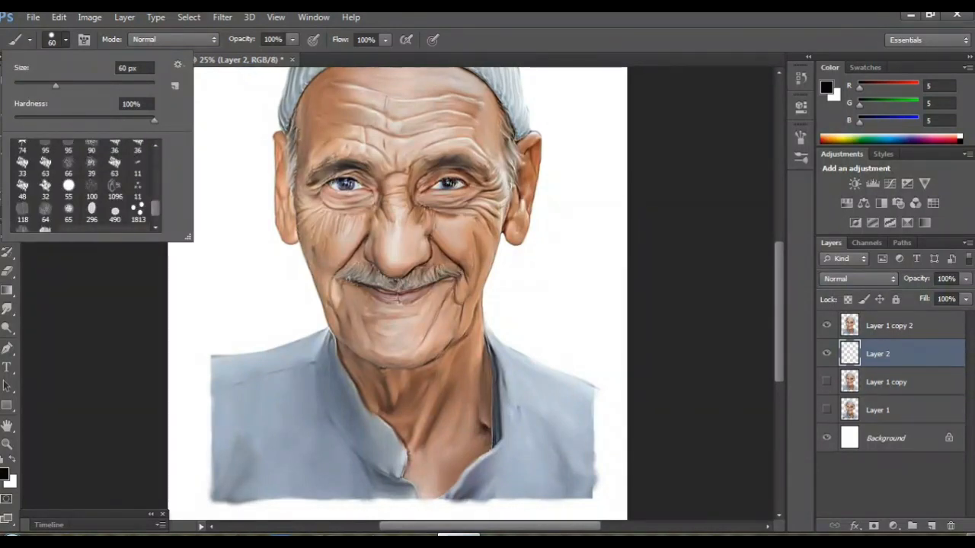
scroll(83, 183, down, 1)
double_click(45, 220)
scroll(397, 296, down, 3)
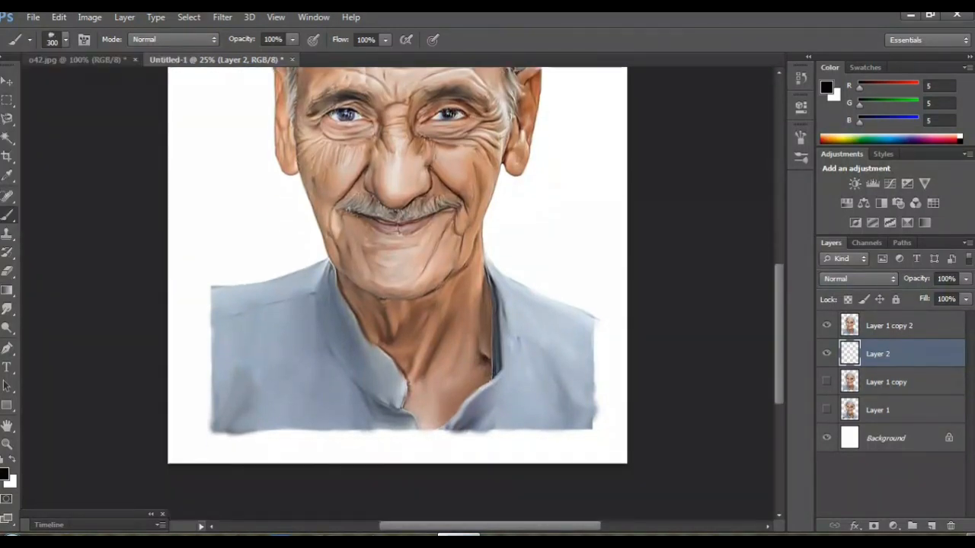
scroll(397, 296, up, 4)
key(ctrl+minus)
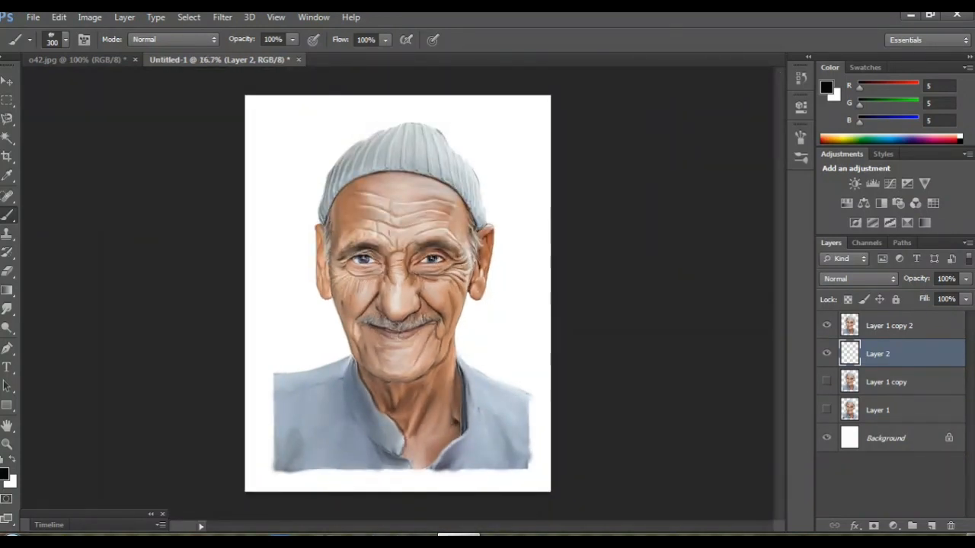
click(293, 39)
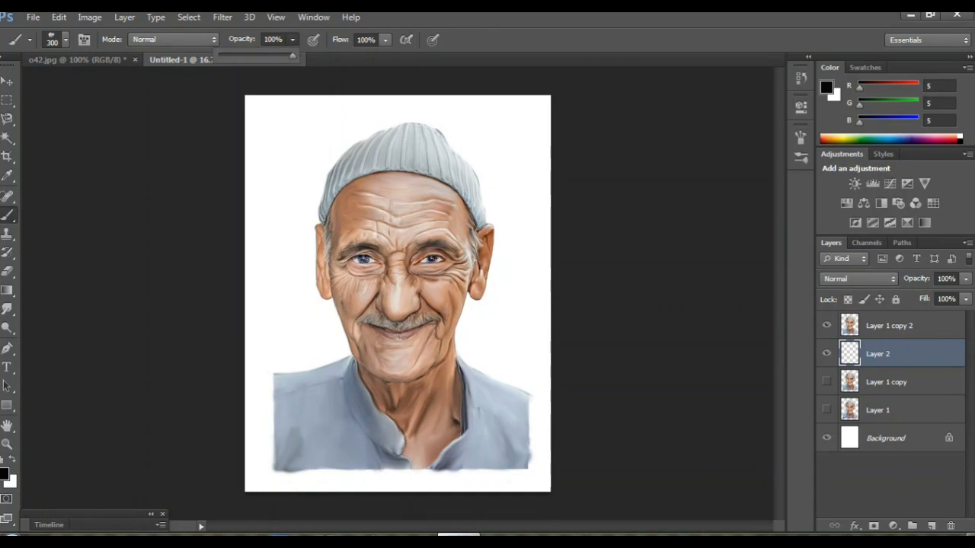
drag(292, 55, 257, 56)
key(Return)
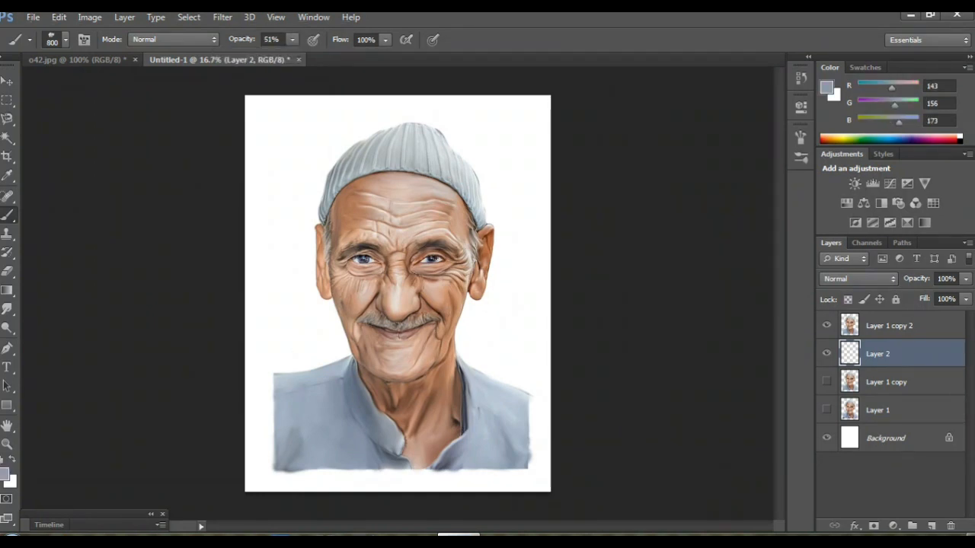
Enlarge the textured brush to 2700 px and paint pale grey-blue clouds behind the head, mainly on the canvas's left side
key(bracketright)
key(bracketright)
key(bracketright)
key(bracketright)
key(bracketright)
key(bracketright)
click(294, 314)
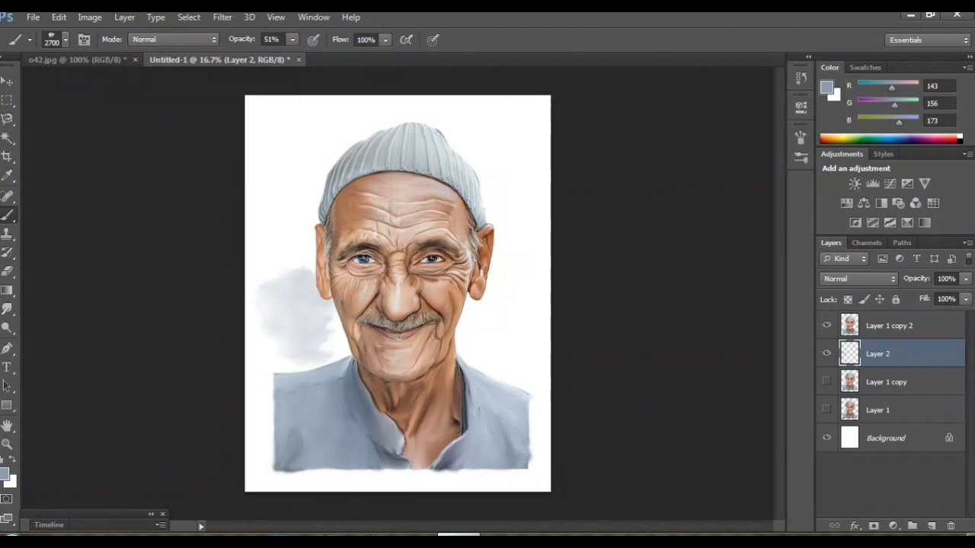
click(312, 335)
click(507, 263)
click(282, 198)
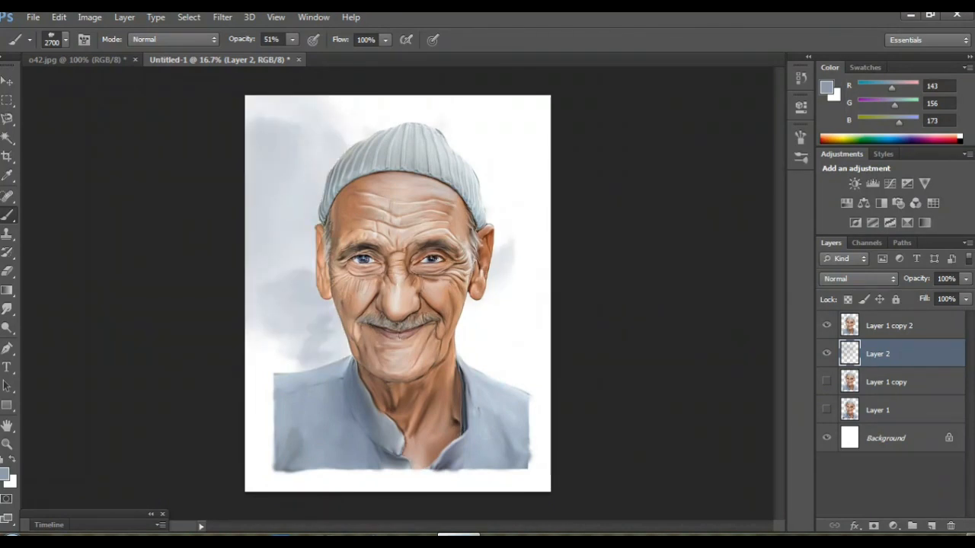
Paint grey-blue clouds down the right side of the background, from the upper corner to the bottom edge
click(533, 145)
click(537, 274)
click(534, 351)
click(537, 415)
click(537, 464)
click(545, 366)
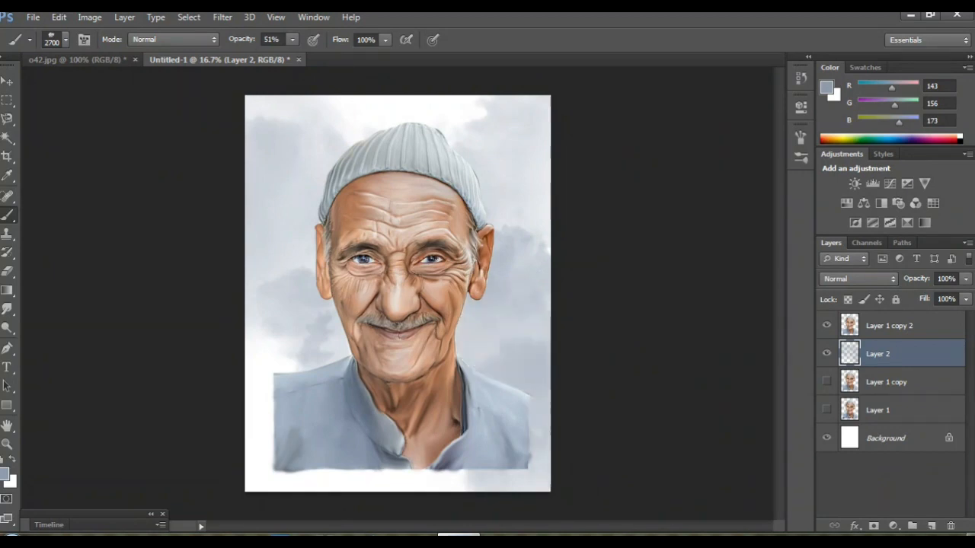
Cover the remaining white above the cap, along the left edge and beneath the shirt with grey-blue clouds
click(526, 121)
click(335, 115)
click(263, 130)
click(259, 381)
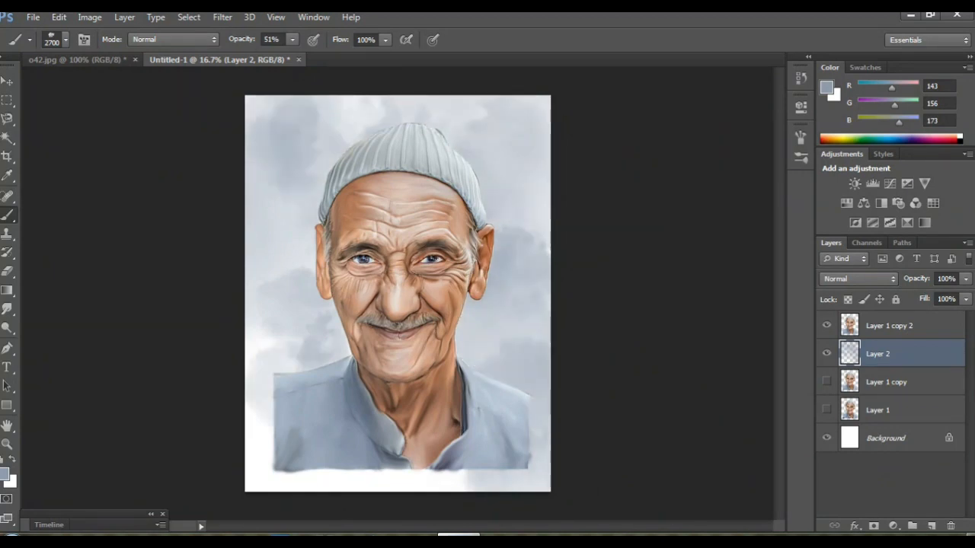
click(266, 434)
click(388, 479)
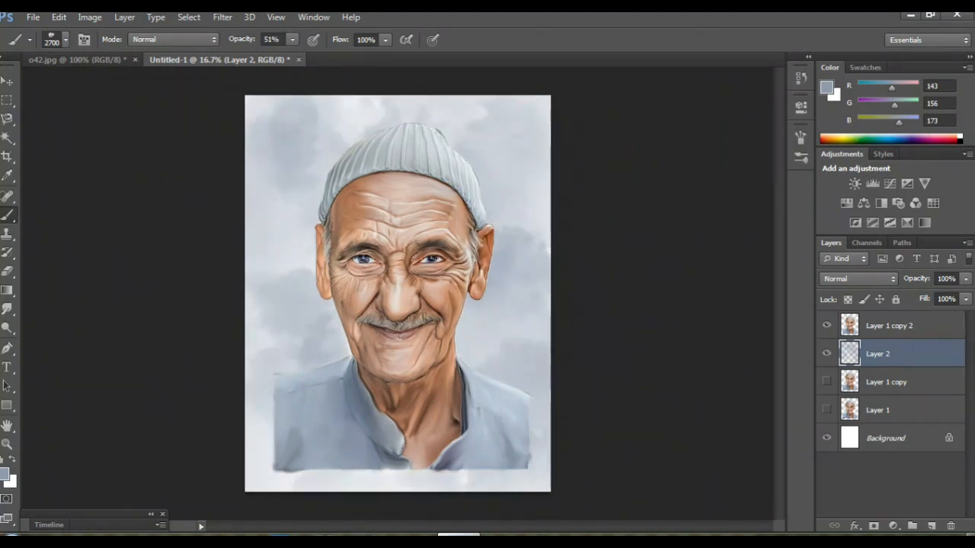
click(495, 449)
click(275, 472)
click(263, 309)
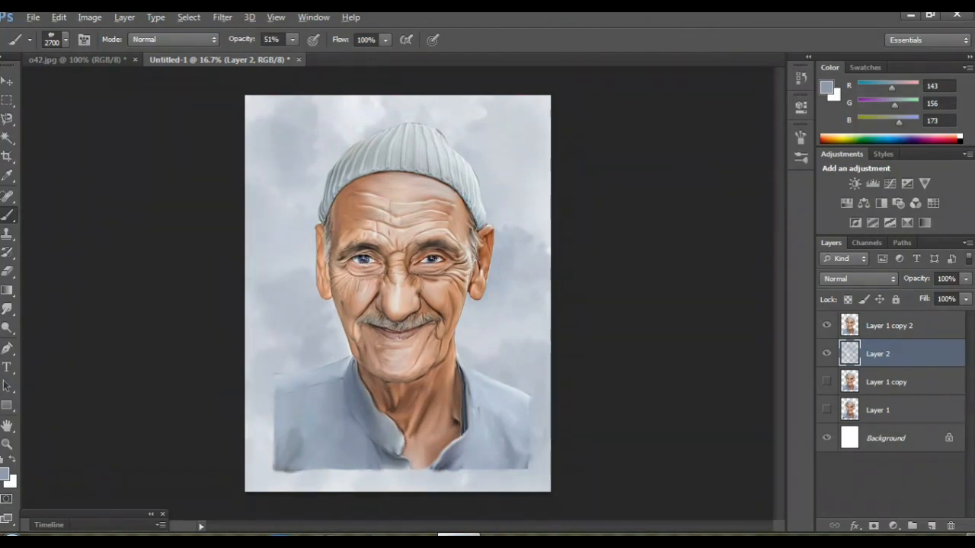
Paint darker purple-grey clouds (RGB 108, 109, 128) around both shoulders and beside the lower face
click(495, 457)
click(515, 365)
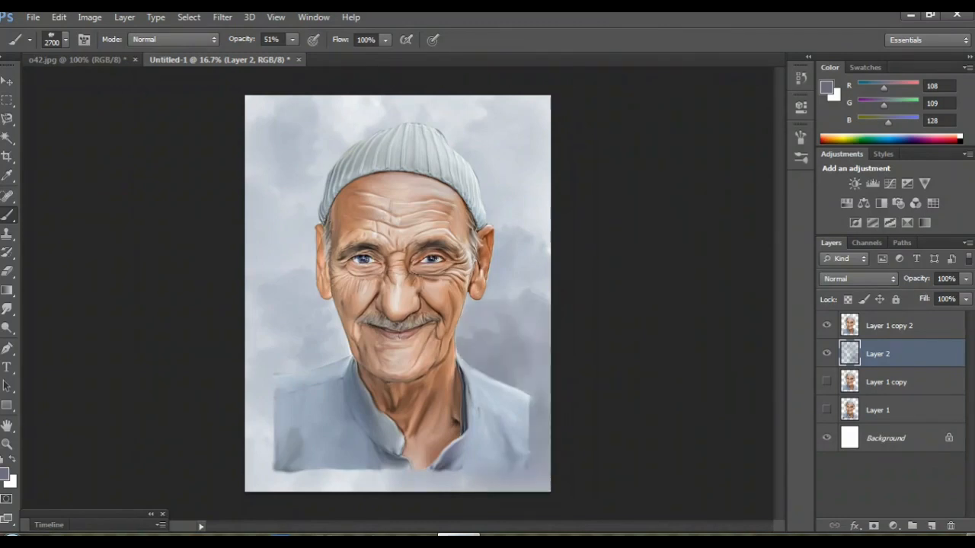
click(282, 396)
click(293, 358)
click(511, 328)
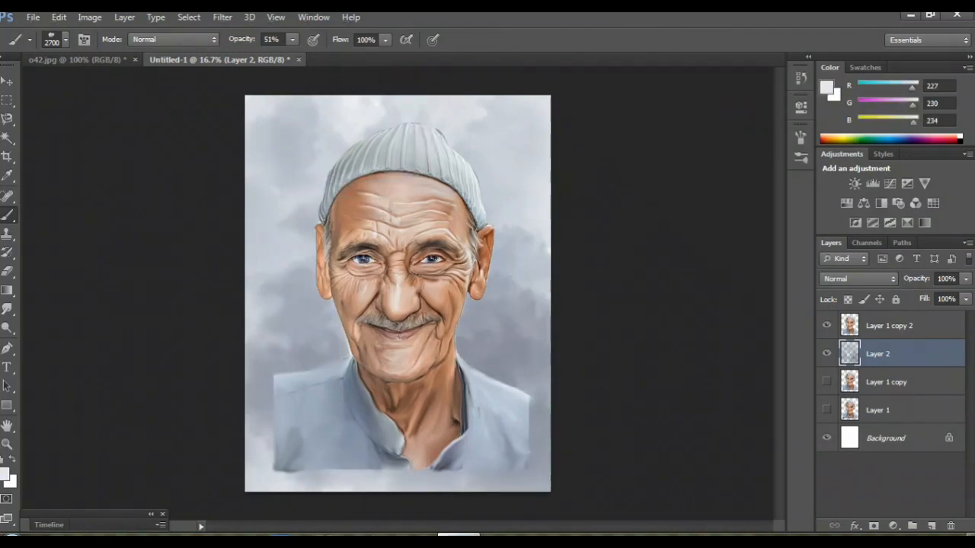
Lighten the background on both sides of the head and beneath the shirt with pale grey (RGB 227, 230, 234)
click(287, 138)
click(504, 264)
click(503, 305)
click(296, 250)
click(285, 323)
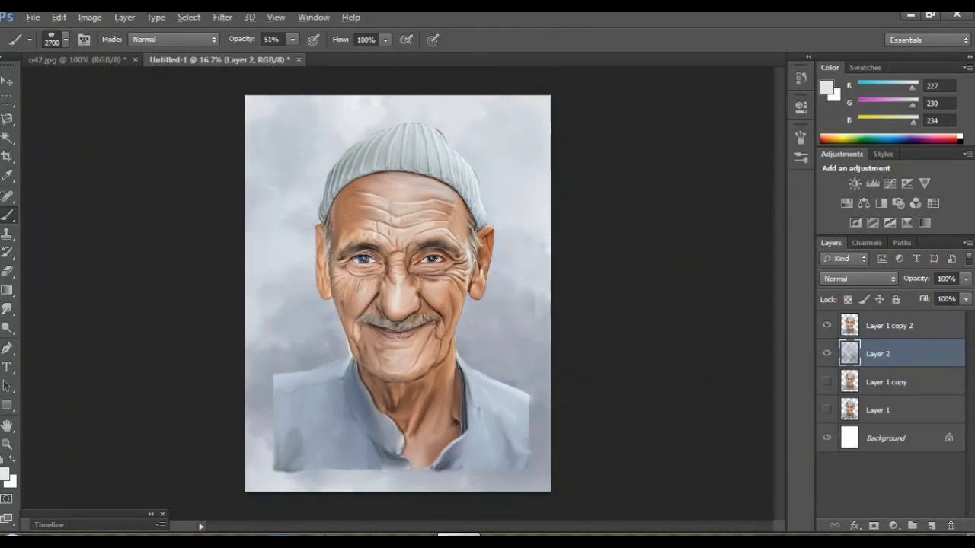
click(431, 480)
click(471, 336)
click(311, 326)
click(485, 315)
click(312, 336)
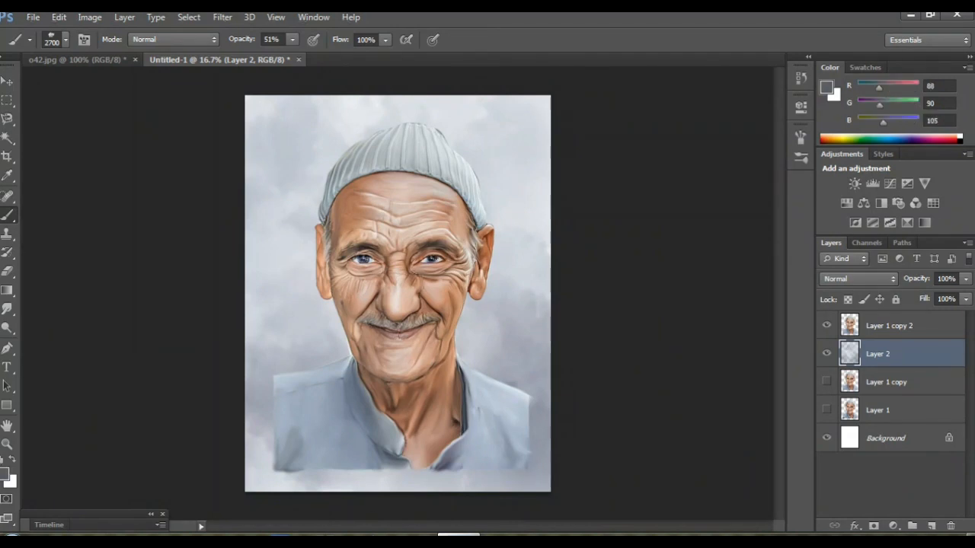
Paint dark grey shadows (RGB 88, 90, 105) beside both sides of the jaw, around the shoulders and along the bottom edge
click(480, 335)
click(474, 333)
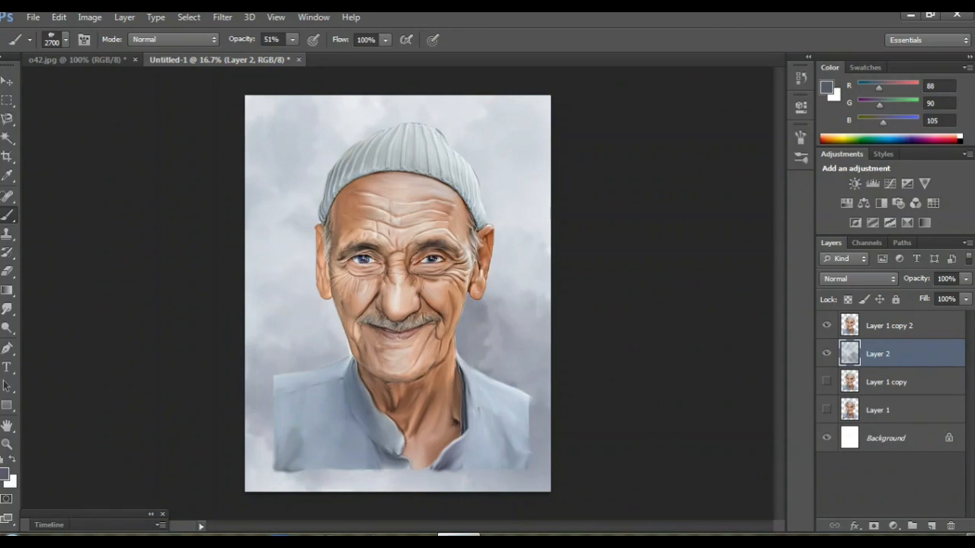
click(504, 302)
click(311, 322)
click(313, 322)
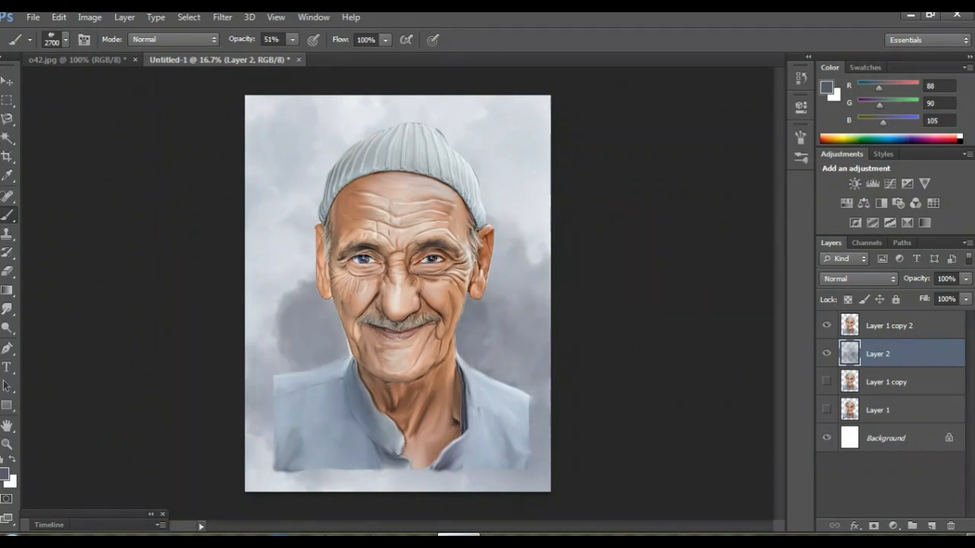
click(293, 330)
click(299, 442)
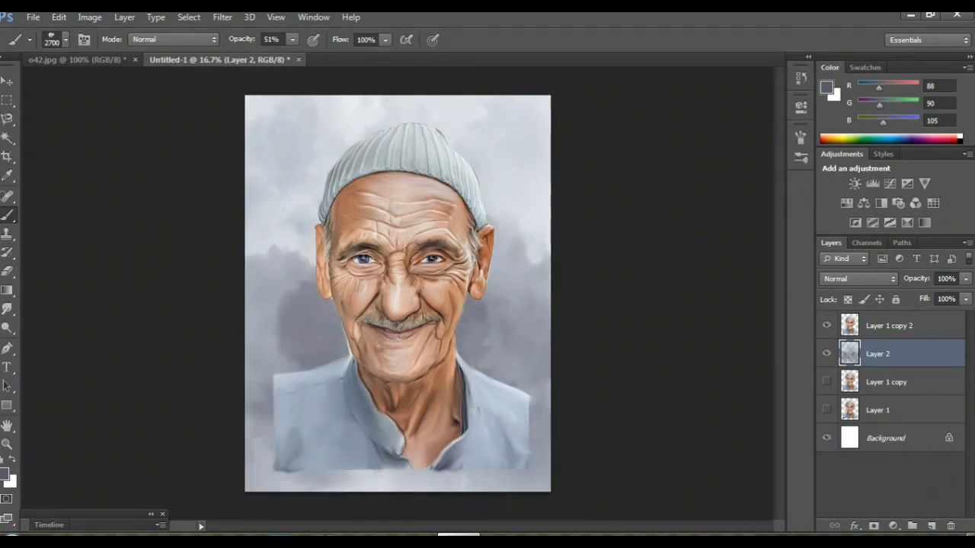
click(392, 457)
click(499, 438)
Sample the light grey beside the cap and soften the dark clouds on both sides of the face with it
alt+click(298, 235)
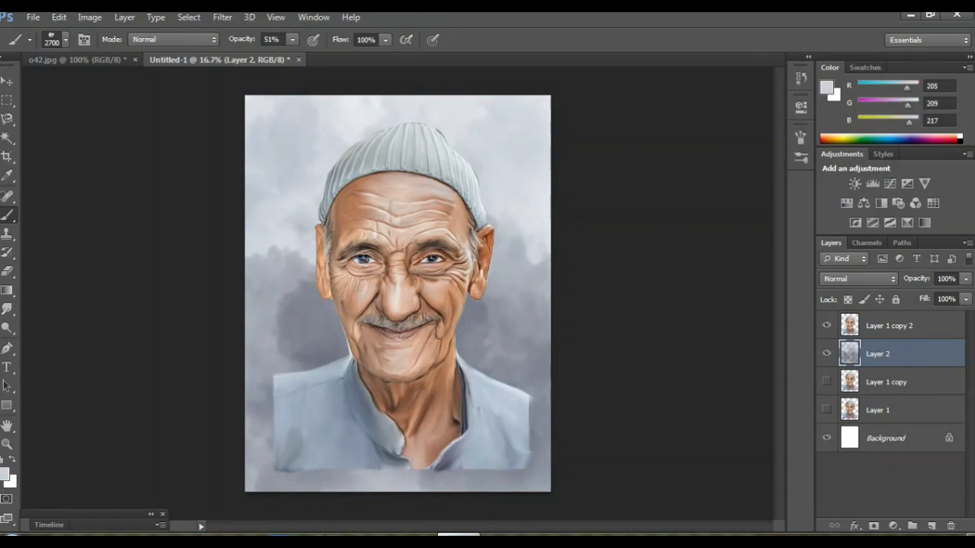
click(308, 291)
click(489, 315)
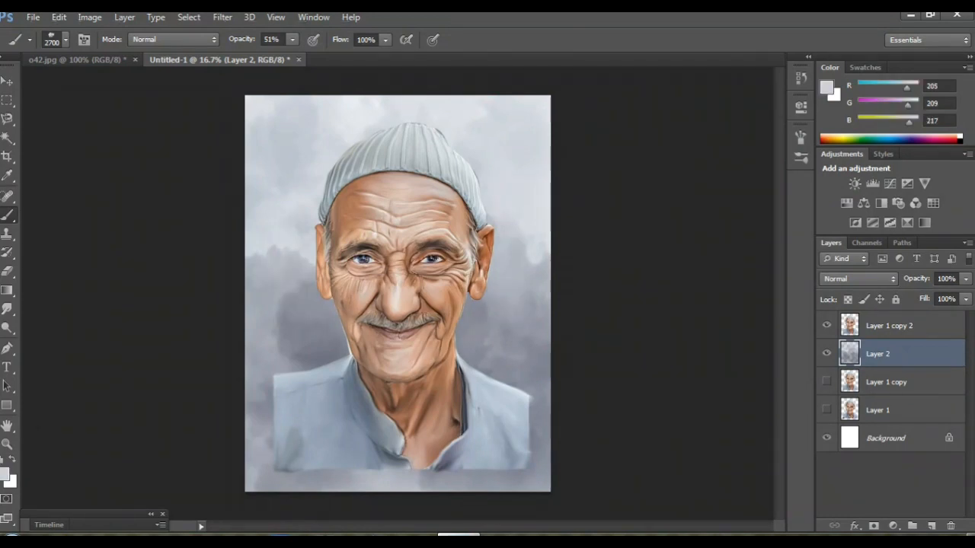
click(282, 335)
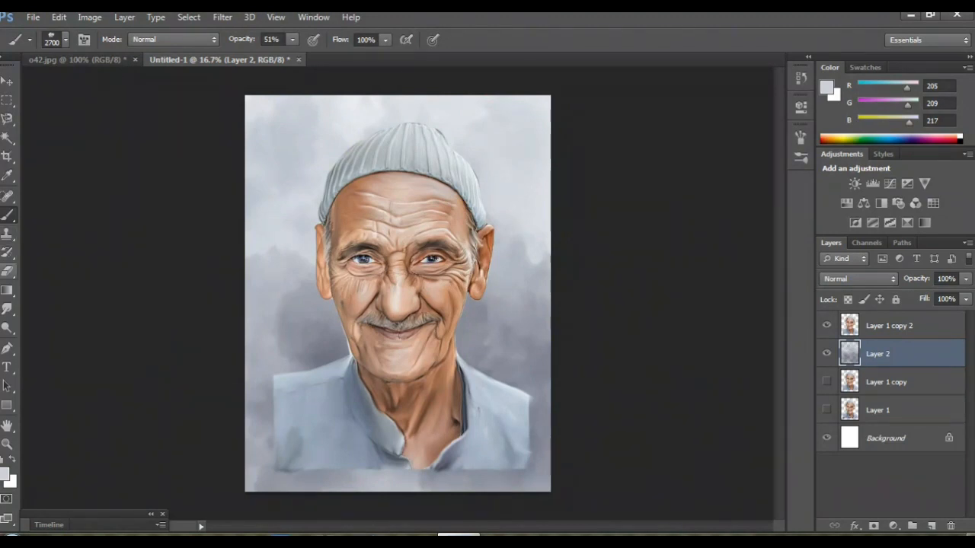
Smudge the background clouds around the head into smooth, soft transitions with the Smudge tool at 62% strength, using tips up to 500 px
click(7, 309)
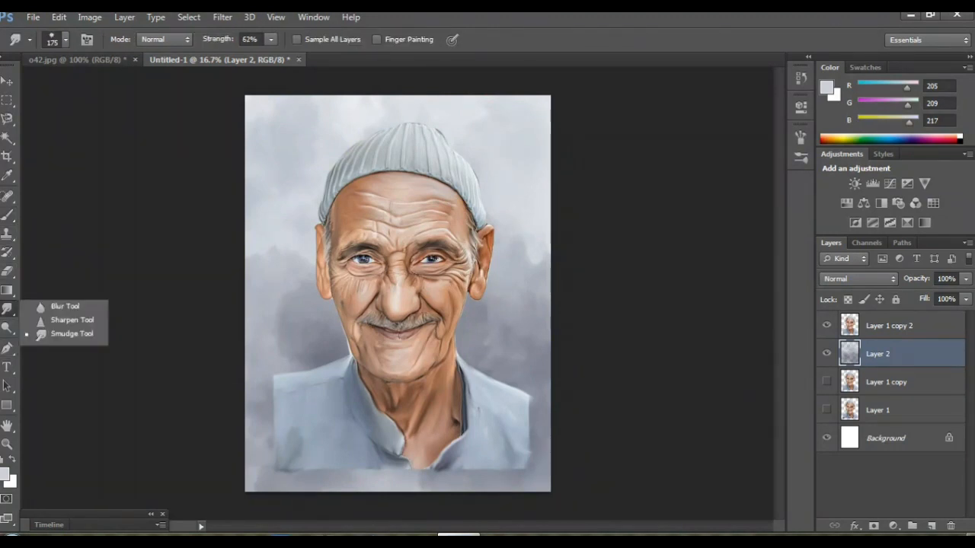
click(71, 333)
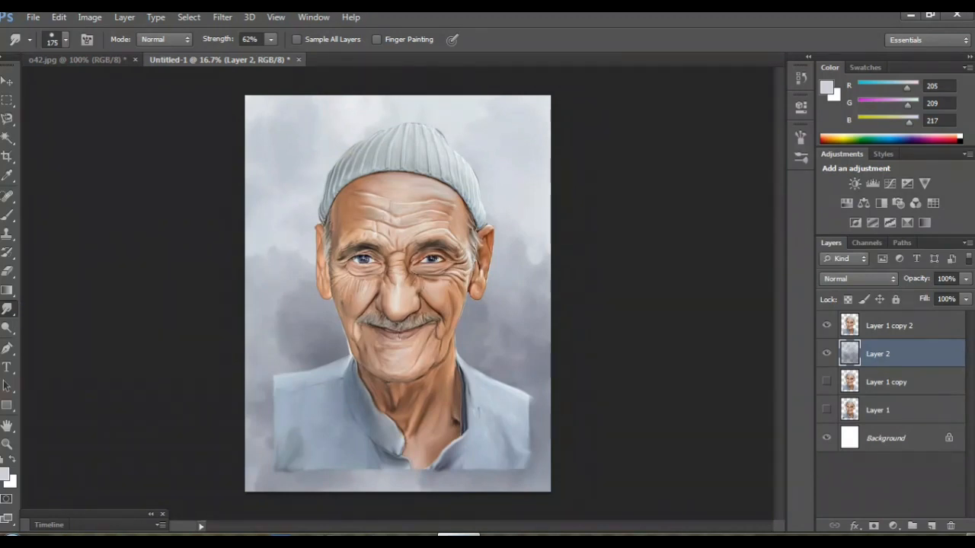
key(ctrl+plus)
key(ctrl+plus)
scroll(438, 293, up, 2)
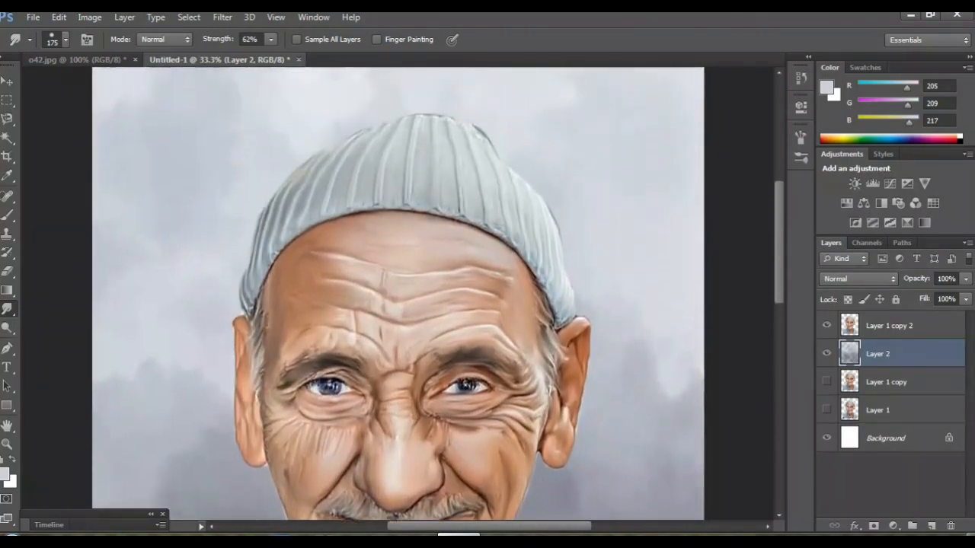
scroll(399, 293, up, 4)
scroll(398, 294, down, 2)
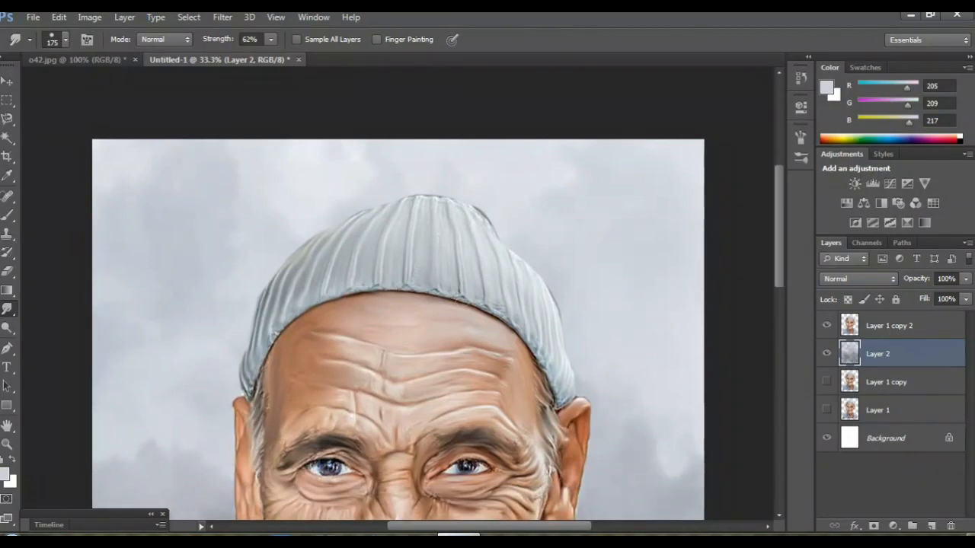
scroll(399, 320, down, 2)
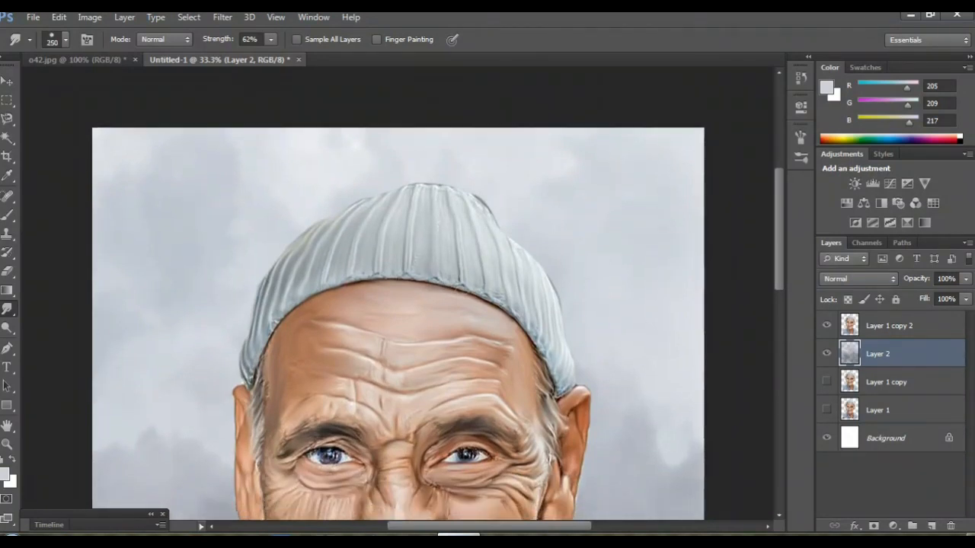
key(bracketleft)
key(bracketleft)
key(bracketleft)
key(bracketleft)
key(bracketleft)
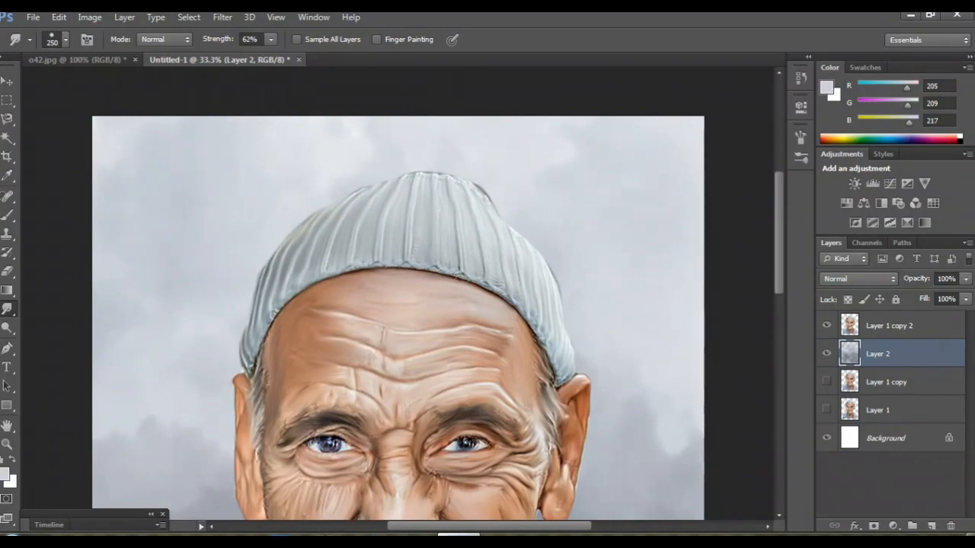
scroll(398, 294, down, 5)
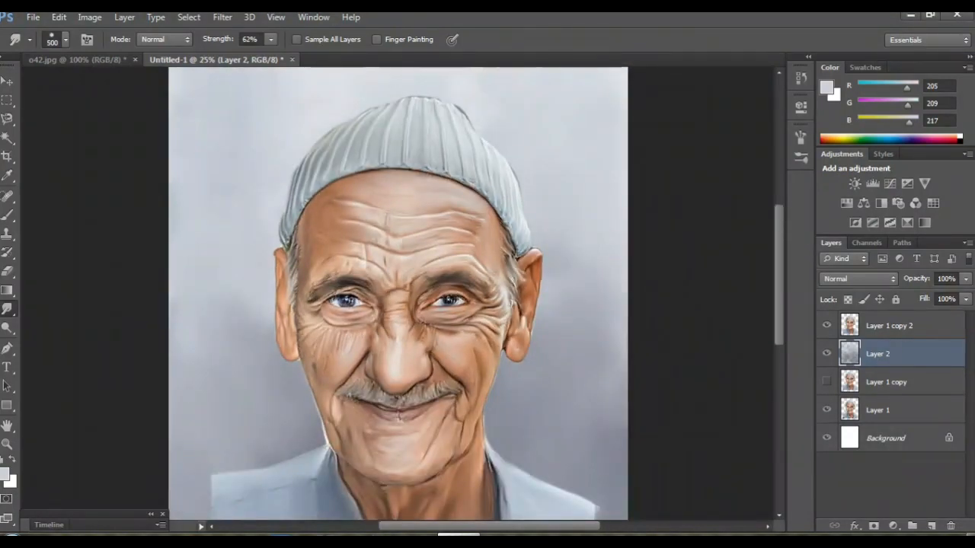
Switch to the Brush tool with a soft round tip and set the foreground colour to white
key(b)
click(65, 39)
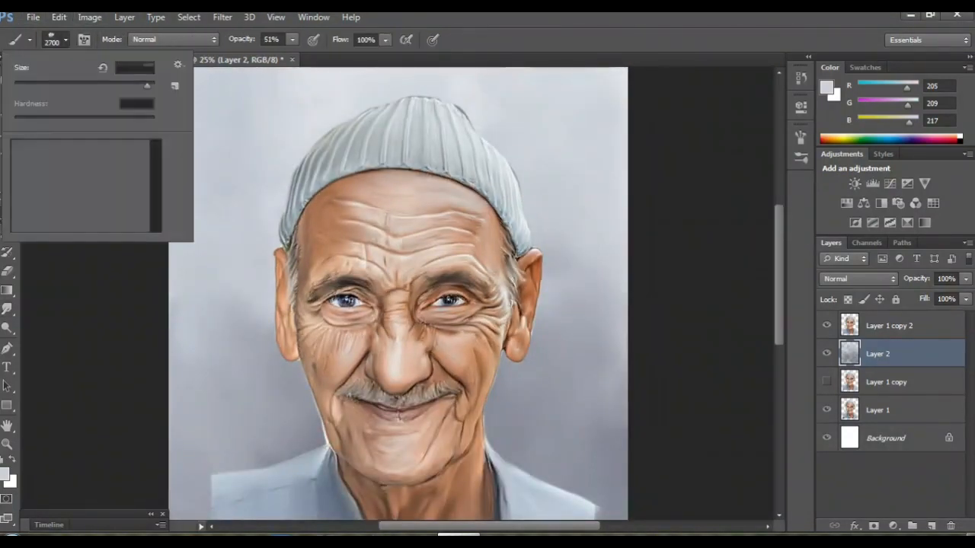
scroll(86, 186, up, 10)
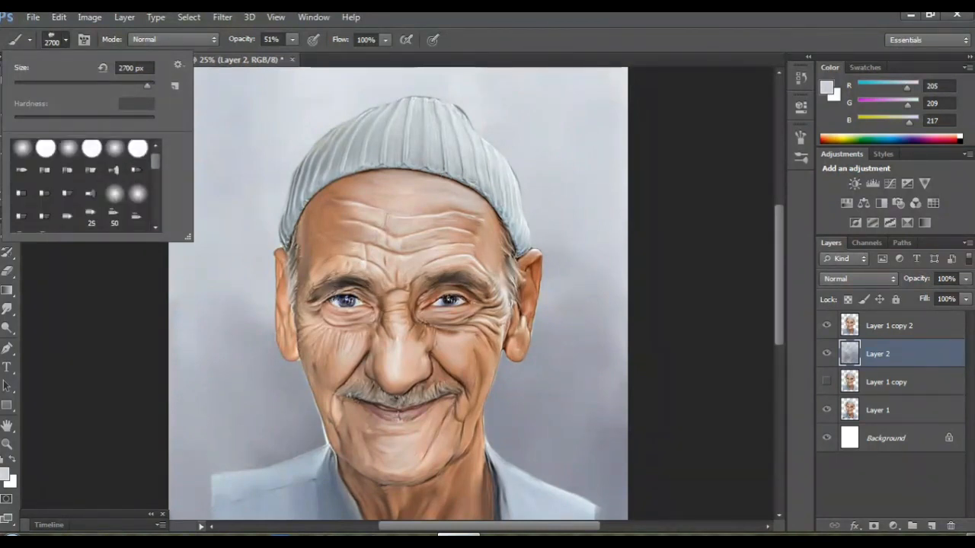
scroll(86, 185, up, 1)
double_click(114, 152)
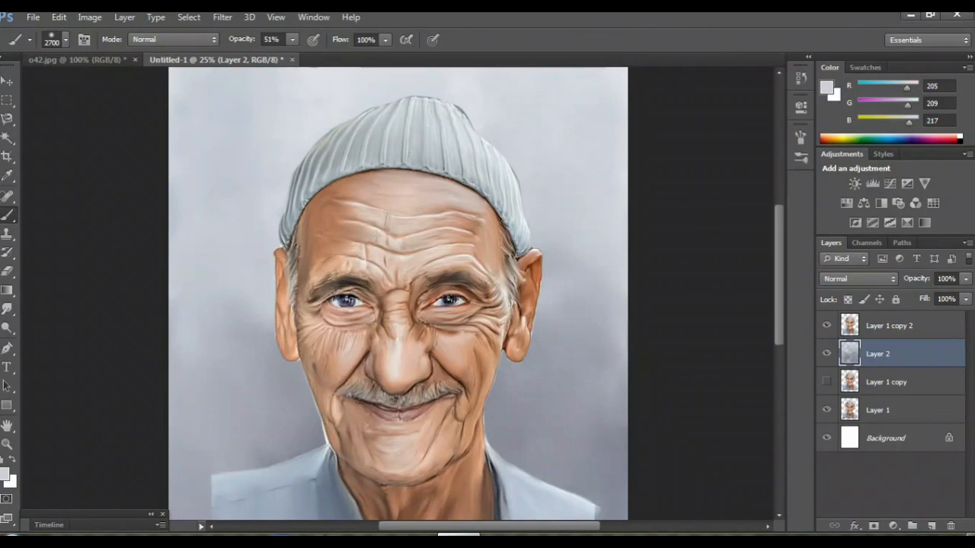
click(5, 473)
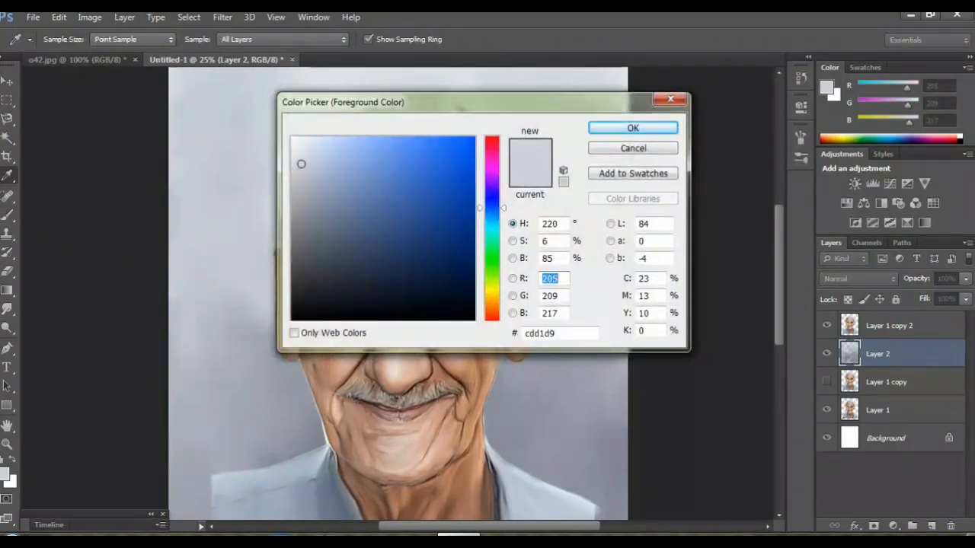
drag(300, 156, 293, 138)
click(633, 128)
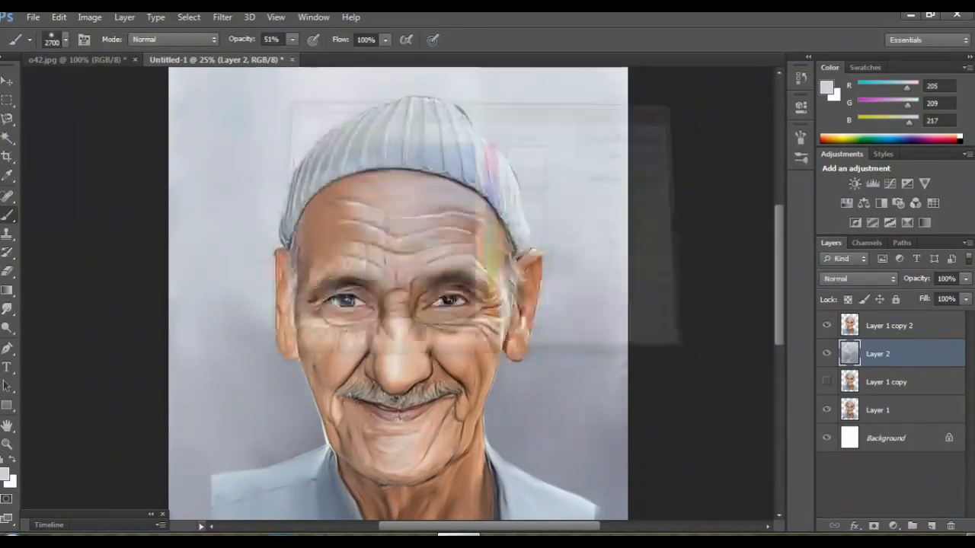
Reduce the soft brush to 900 px and paint a white glow beside the right side of the neck, jaw and ear
key(bracketleft)
key(bracketleft)
key(bracketleft)
key(bracketleft)
key(bracketleft)
key(bracketleft)
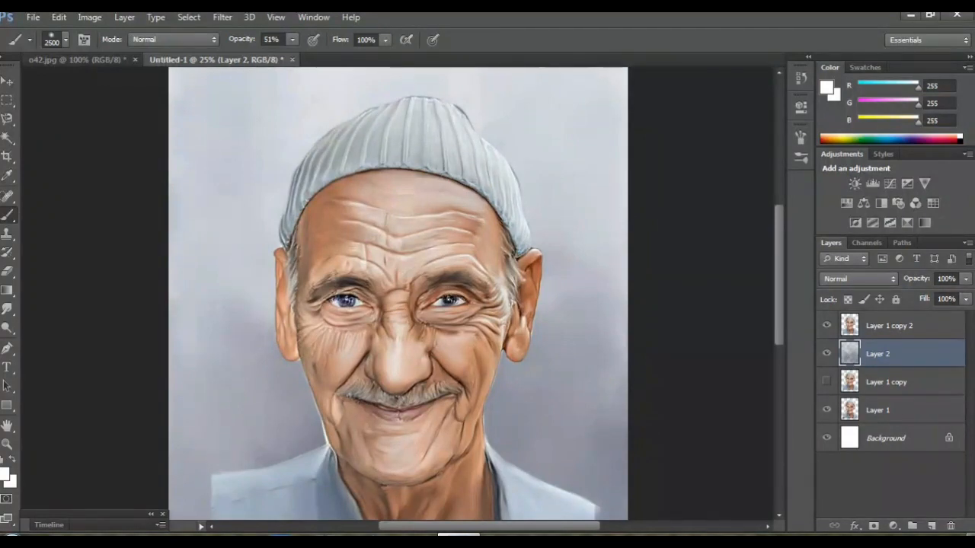
key(bracketleft)
key(bracketleft)
key(bracketleft)
key(bracketleft)
key(bracketleft)
key(bracketleft)
key(bracketleft)
click(512, 411)
click(507, 393)
click(524, 341)
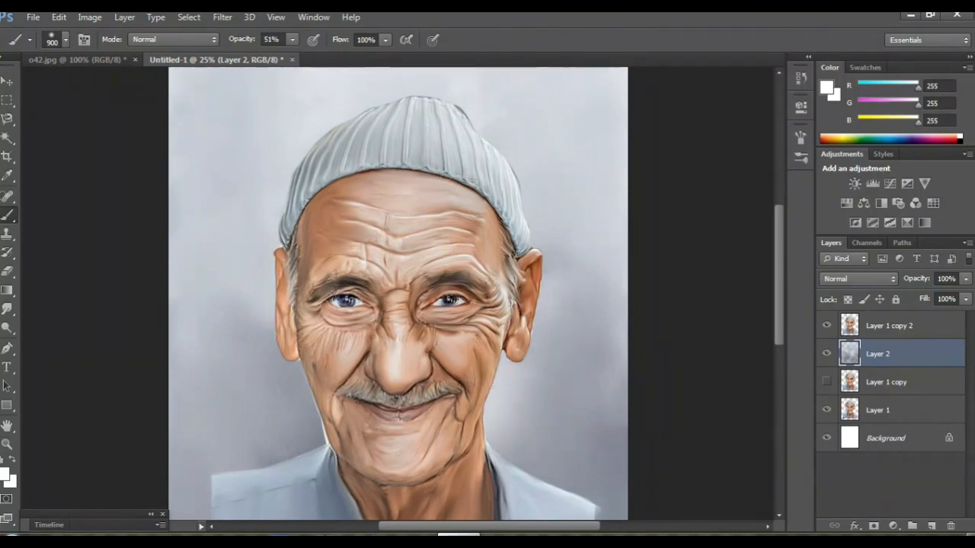
click(544, 253)
Paint a matching white glow along the left side of the jaw and ear, and brighten the area above the right shoulder
click(309, 428)
click(302, 407)
click(282, 368)
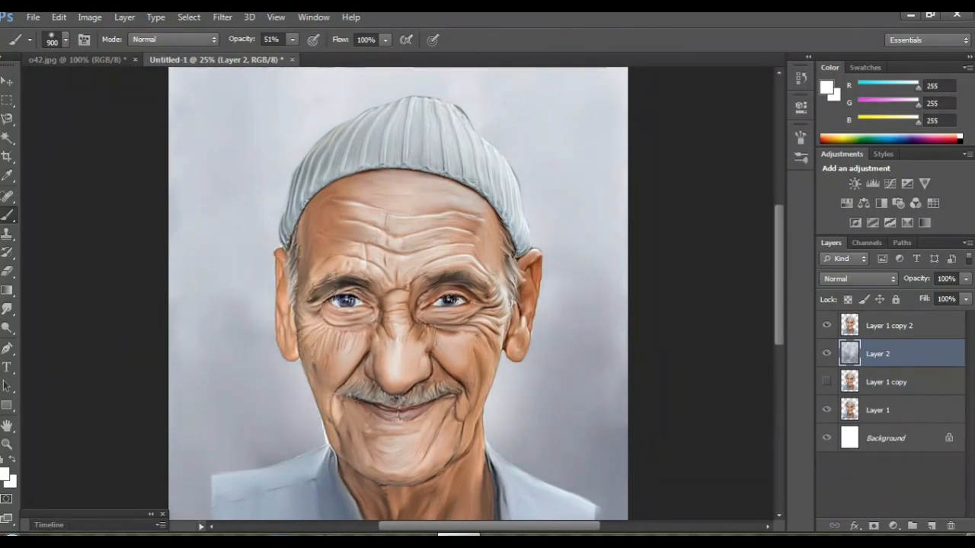
click(268, 310)
click(262, 249)
click(291, 423)
click(251, 425)
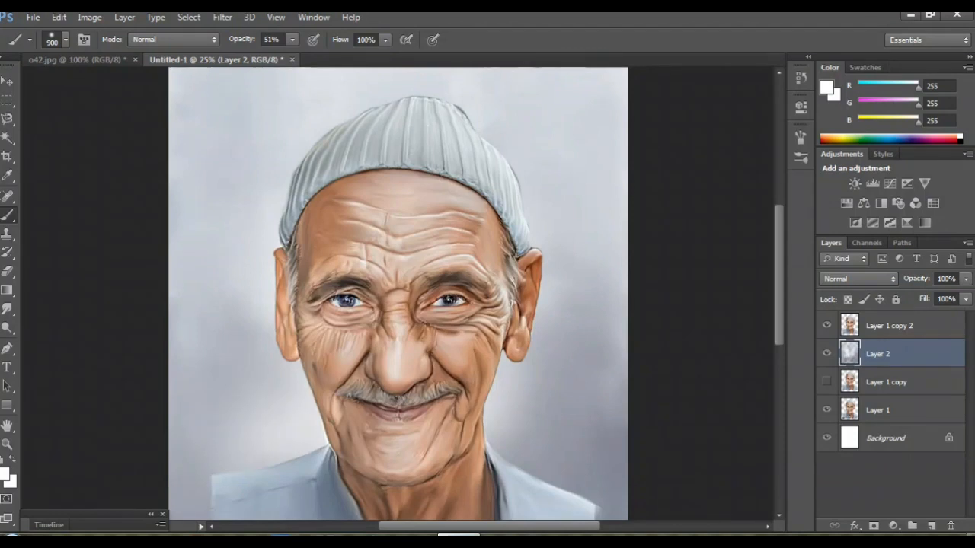
click(531, 428)
Examine the white glow and background on the whole canvas and close up around the head and shoulders
scroll(397, 293, down, 2)
key(ctrl+minus)
key(ctrl+minus)
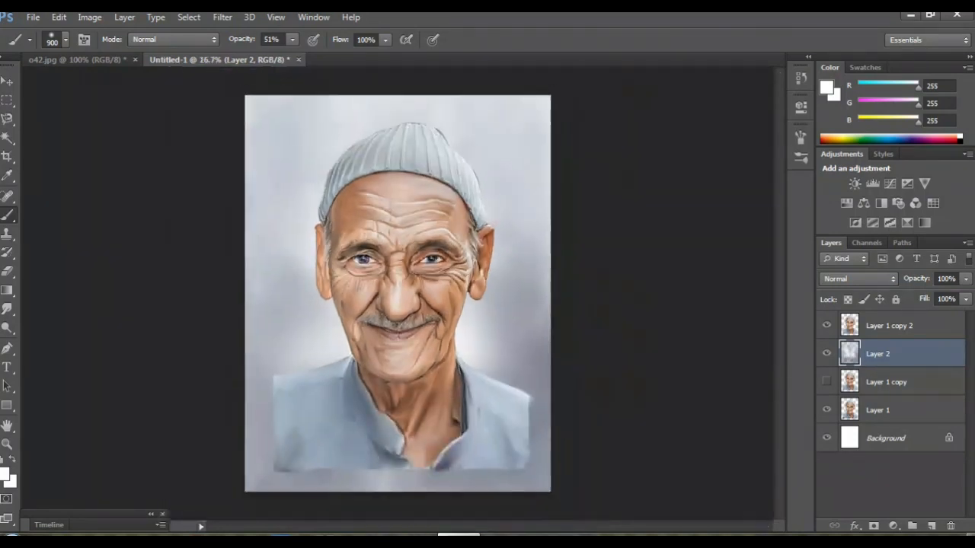
key(ctrl+plus)
key(ctrl+plus)
scroll(397, 293, up, 3)
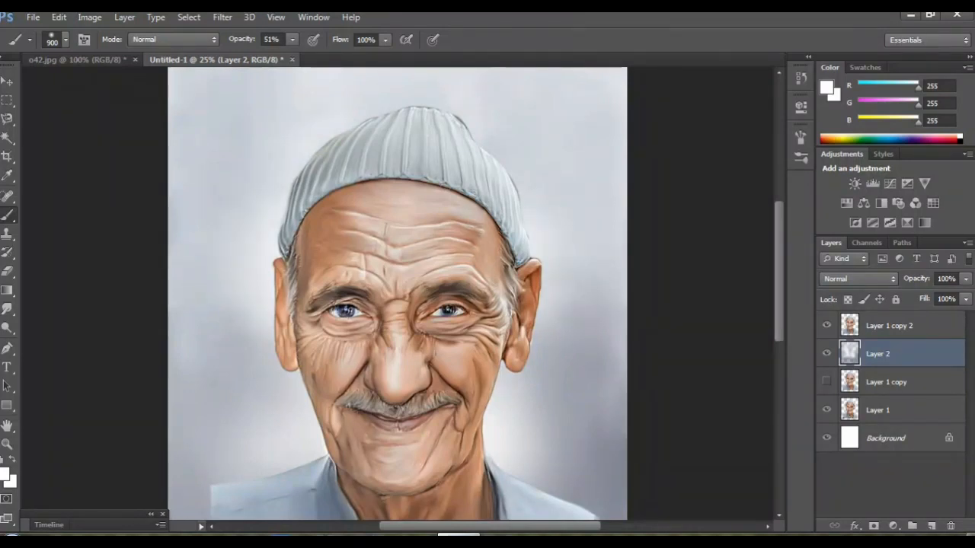
scroll(397, 293, down, 3)
scroll(398, 293, down, 3)
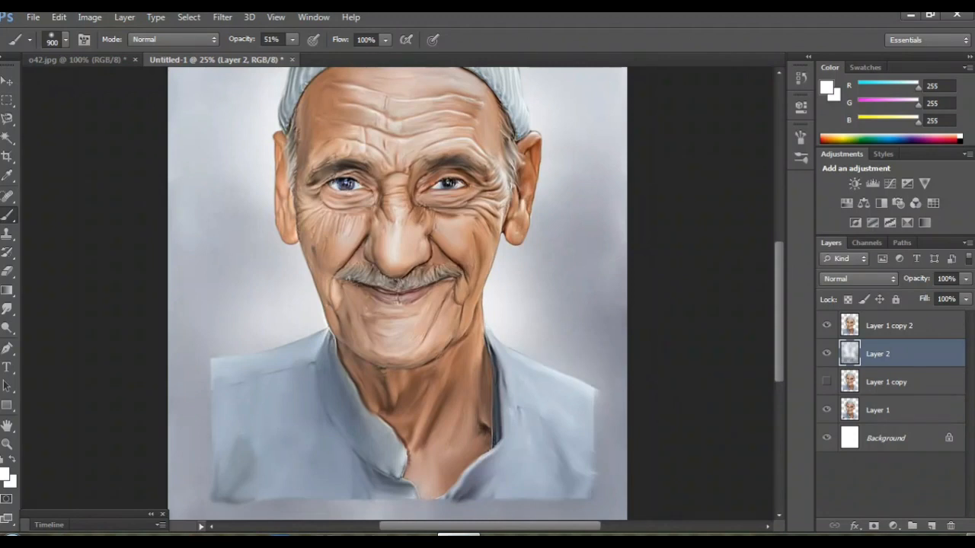
Examine the portrait against the background from the cap down to the cut-off edges of the shirt
scroll(398, 294, up, 5)
scroll(398, 293, down, 2)
key(ctrl+minus)
key(ctrl+plus)
scroll(398, 294, down, 4)
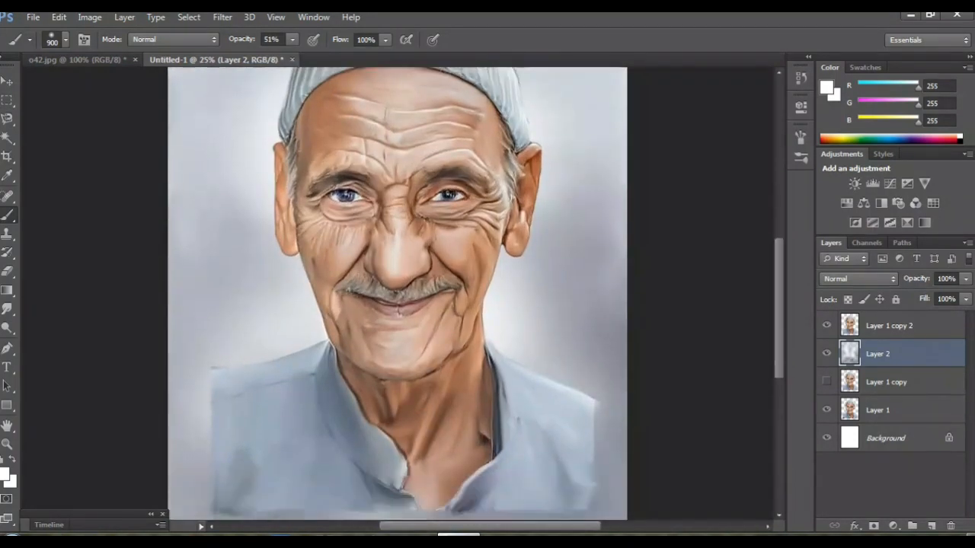
scroll(398, 294, up, 5)
scroll(398, 293, up, 3)
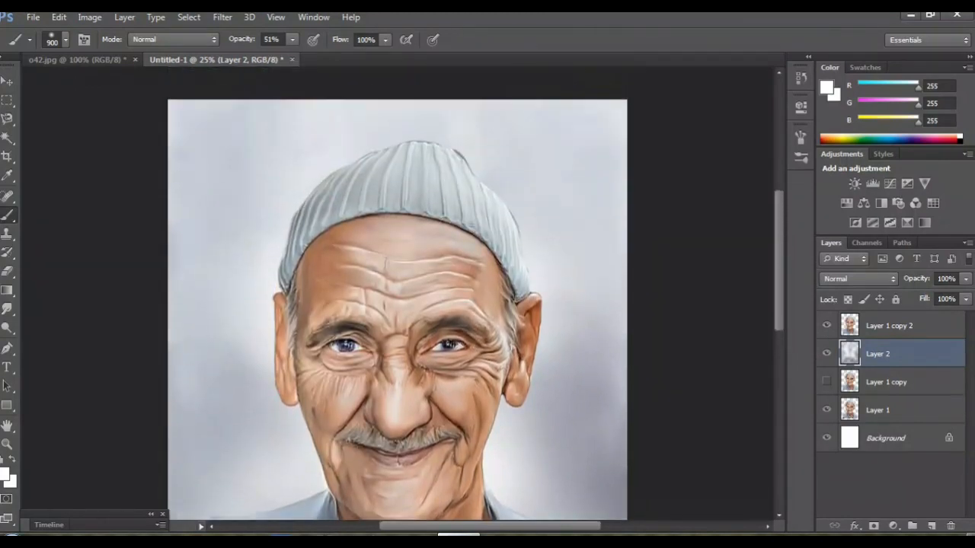
scroll(397, 294, down, 8)
scroll(397, 293, up, 5)
scroll(398, 293, down, 4)
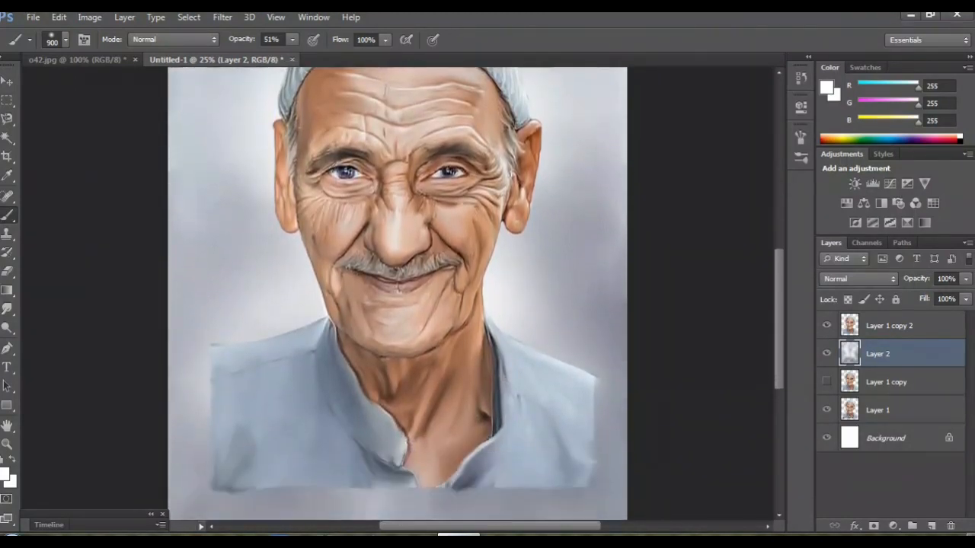
Smudge the shirt's left side outward to the canvas's left and lower edges on Layer 1 copy 2 with a 500 px Smudge tool at 62% strength
click(889, 325)
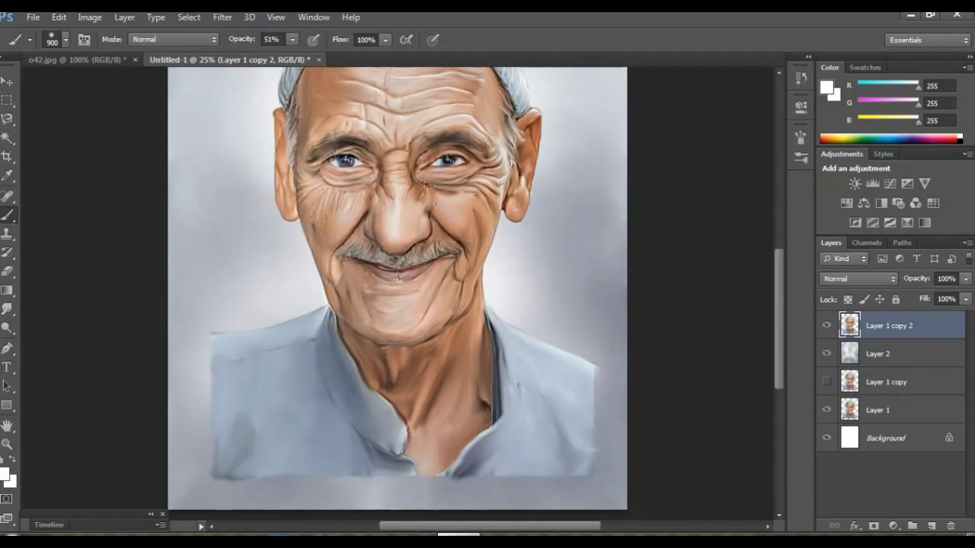
right_click(7, 309)
click(53, 335)
scroll(397, 294, down, 1)
scroll(397, 293, up, 1)
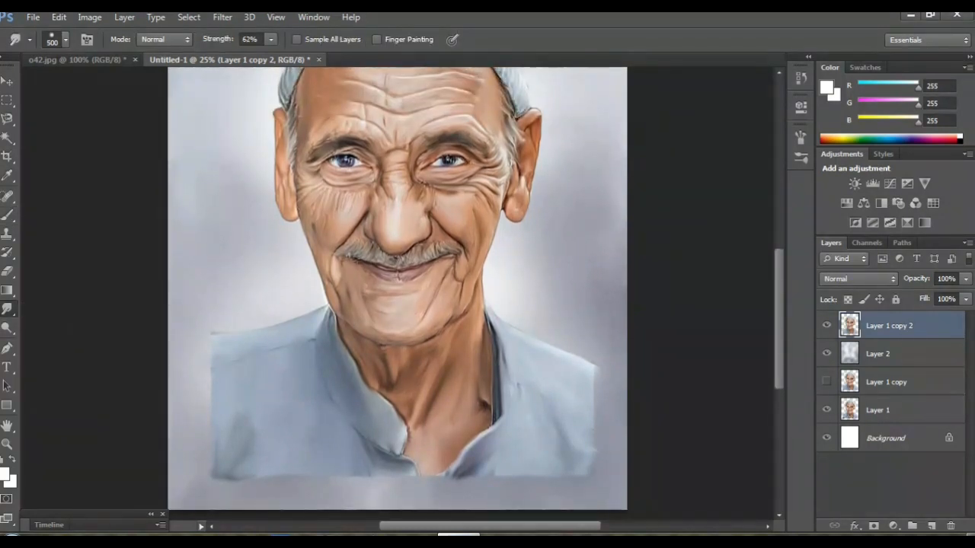
drag(217, 365, 191, 385)
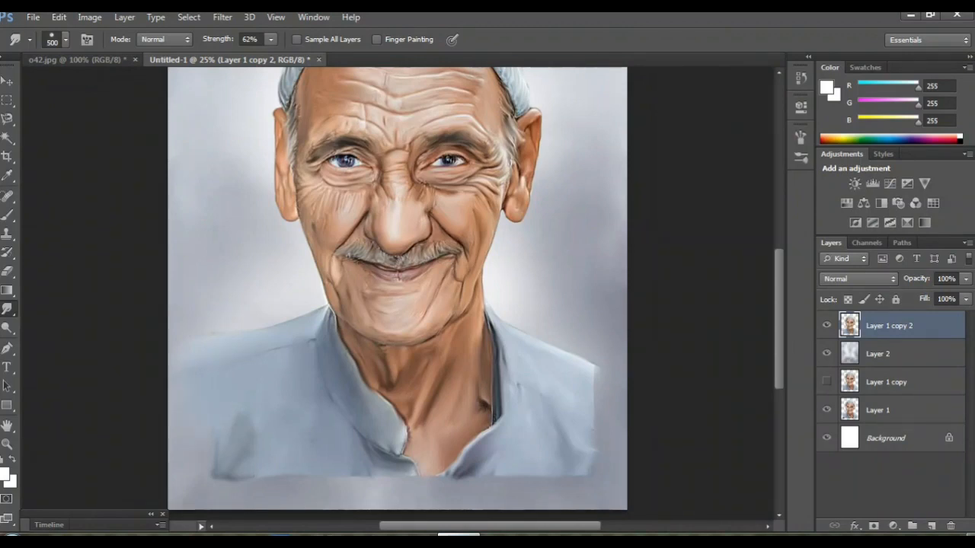
scroll(398, 290, down, 3)
drag(243, 429, 274, 419)
Undo the smudge across the collar opening and smudge the opening and the shirt's right side outward to the canvas edges
mouse_move(347, 393)
mouse_down()
mouse_move(381, 415)
mouse_move(409, 403)
mouse_up()
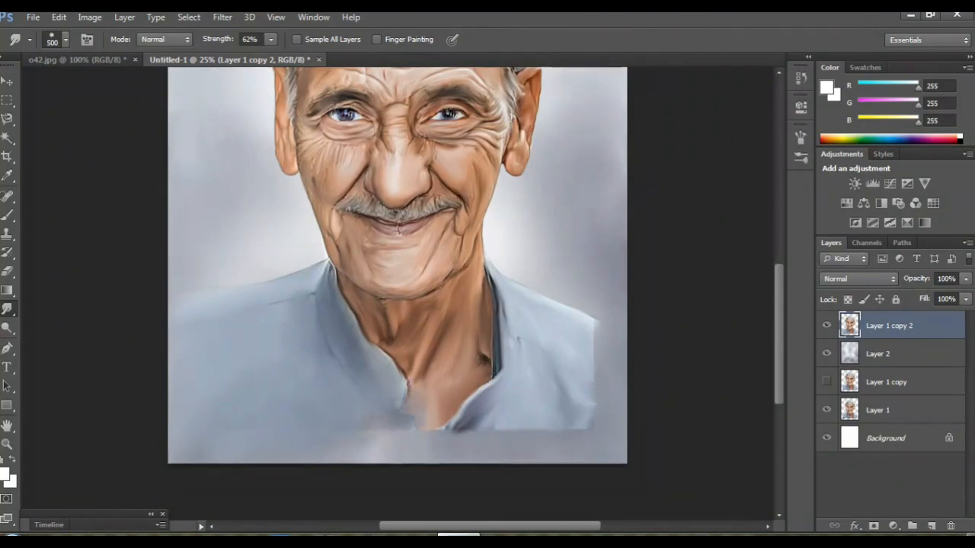
key(ctrl+alt+z)
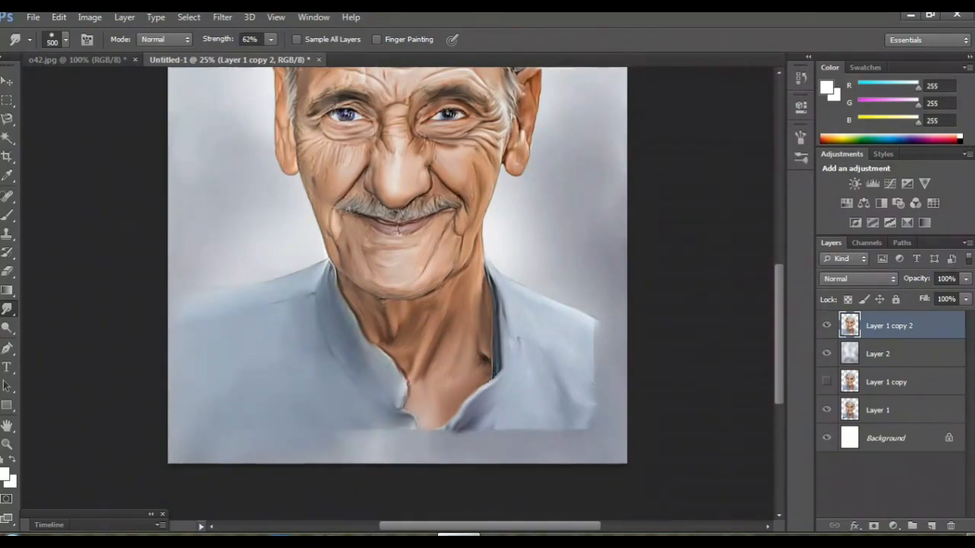
key(ctrl+alt+z)
drag(404, 411, 445, 415)
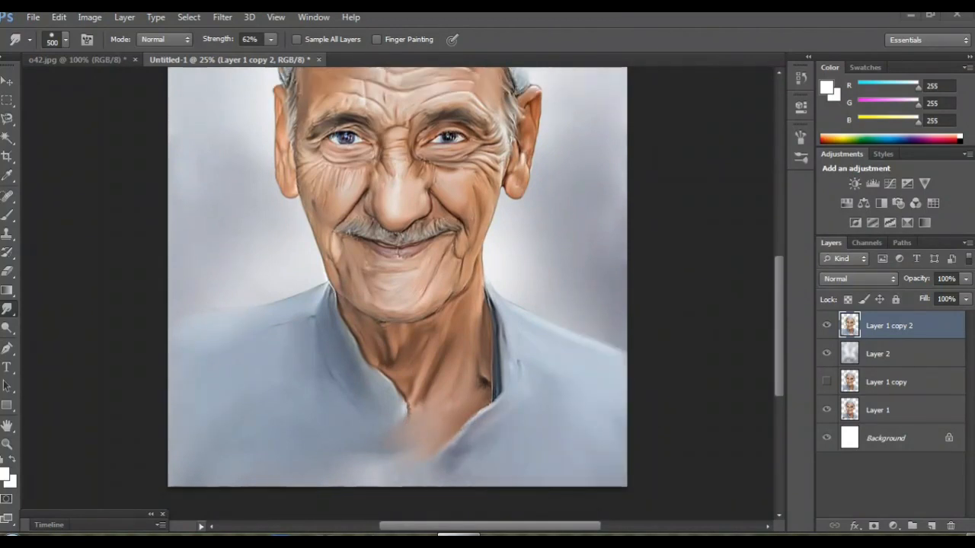
Try moving the portrait on Layer 1 copy 2 higher on the canvas and undo the move
key(ctrl+minus)
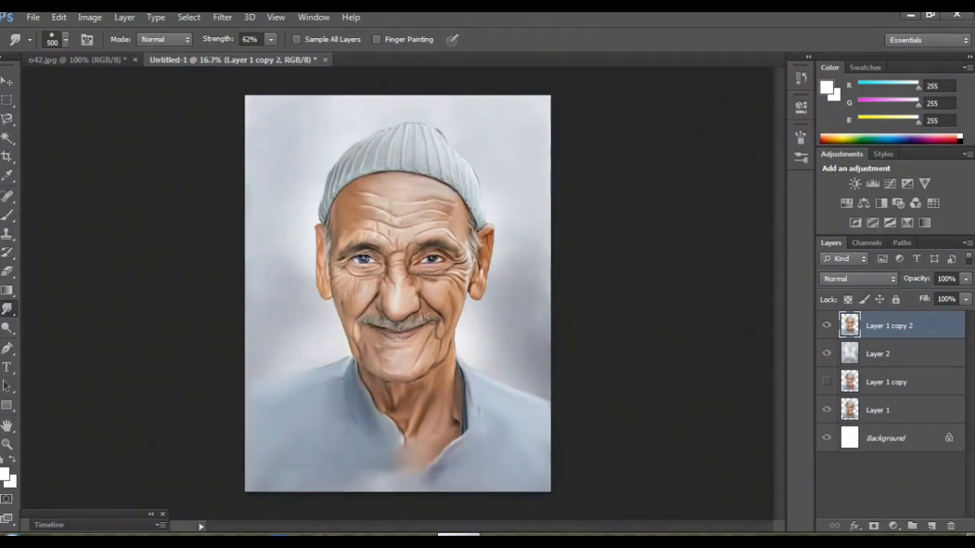
key(v)
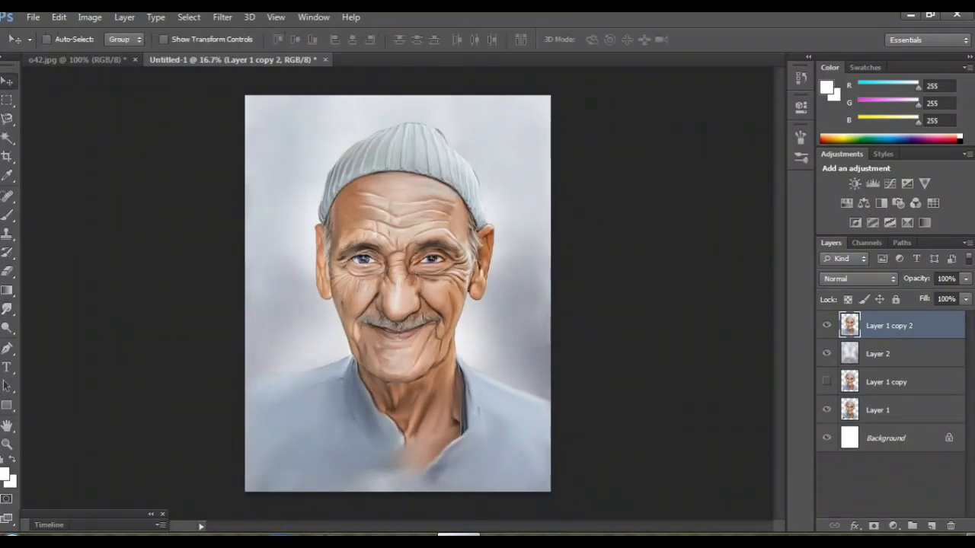
drag(469, 407, 466, 385)
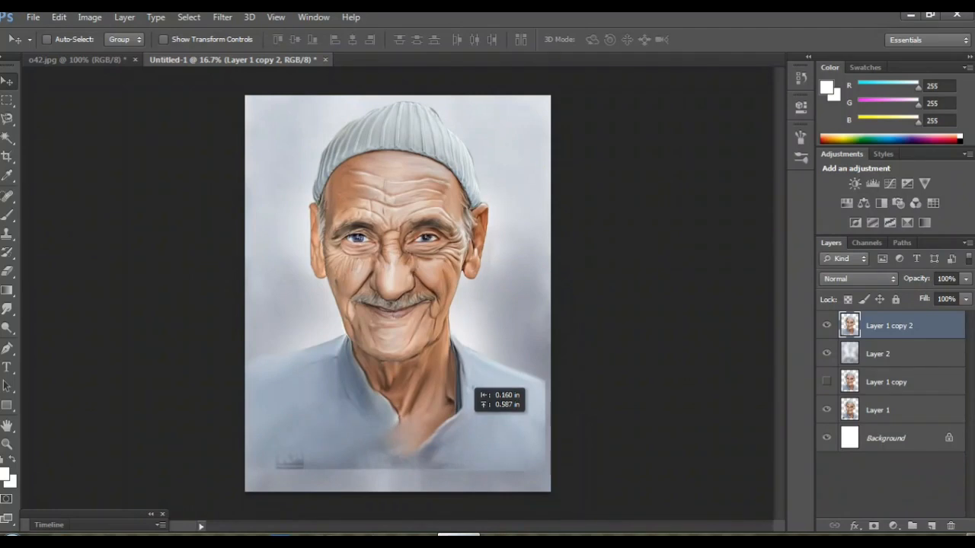
key(ctrl+z)
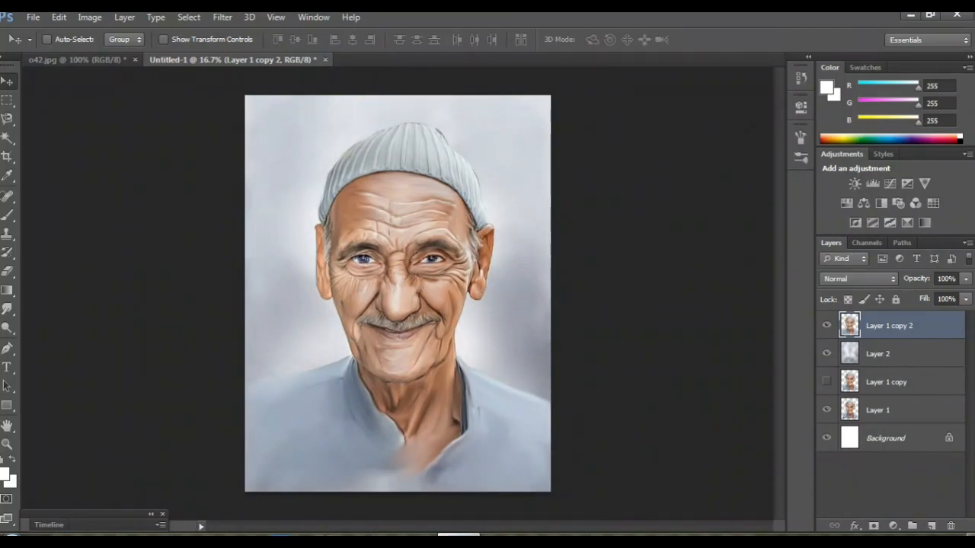
Switch to the Brush tool over the left eye, reduce the soft tip to about 35 px and use white (#ffffff) as the foreground colour
key(ctrl+plus)
scroll(398, 293, up, 4)
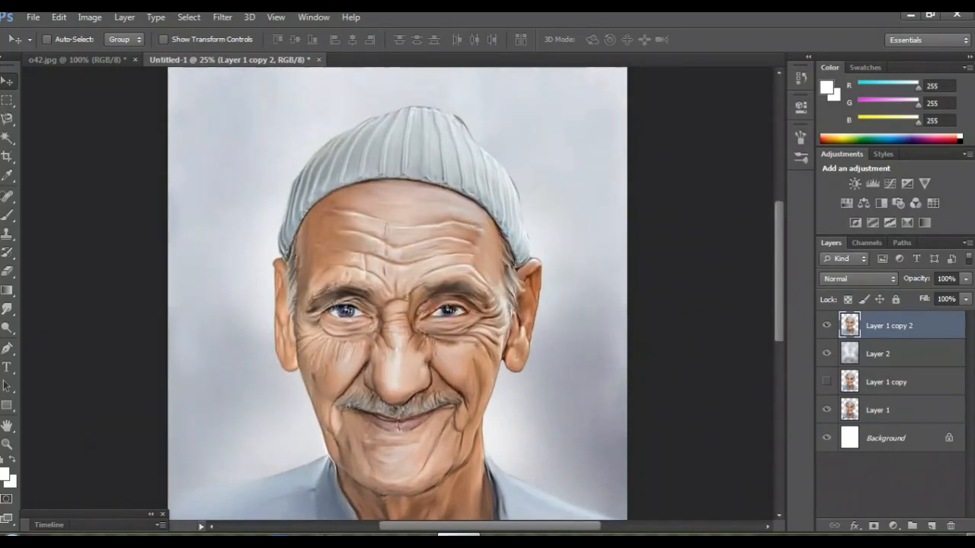
scroll(397, 293, down, 2)
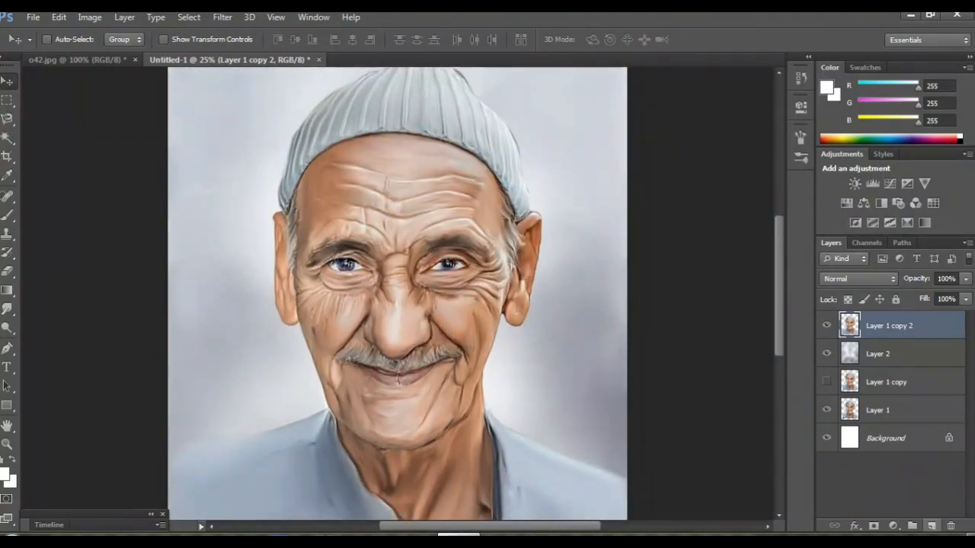
key(ctrl+plus)
key(ctrl+plus)
key(ctrl+plus)
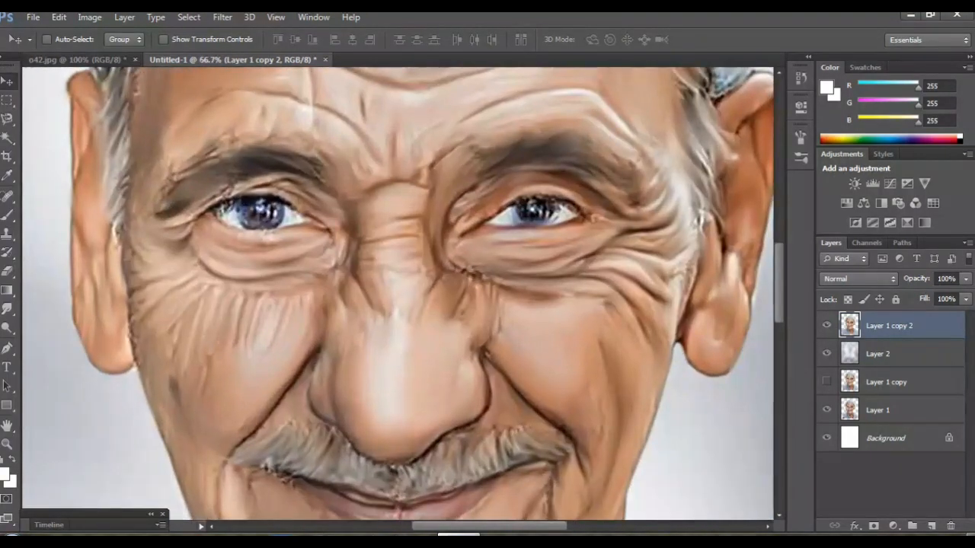
key(ctrl+plus)
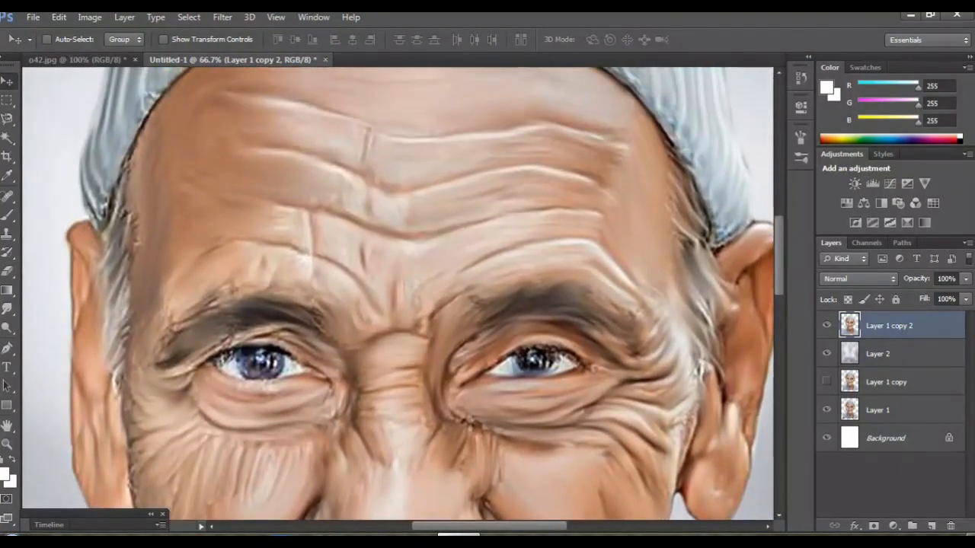
key(ctrl+plus)
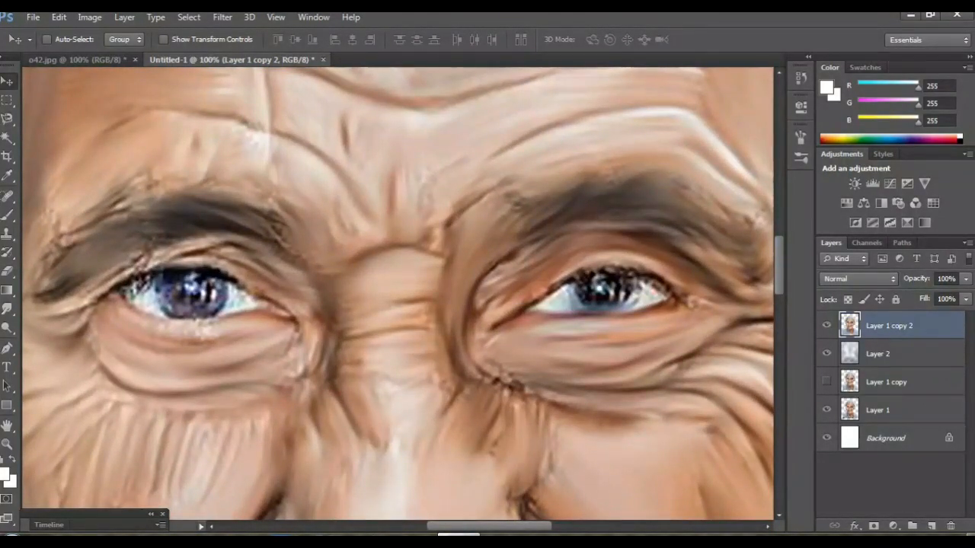
key(b)
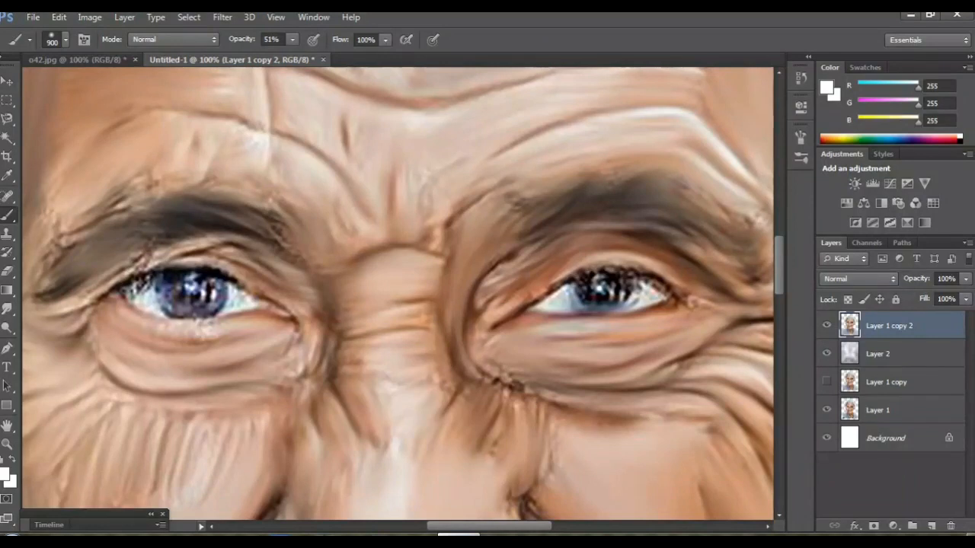
key(bracketleft)
key(bracketleft)
key(bracketleft)
key(bracketleft)
key(bracketleft)
key(bracketleft)
key(ctrl+plus)
drag(396, 297, 680, 297)
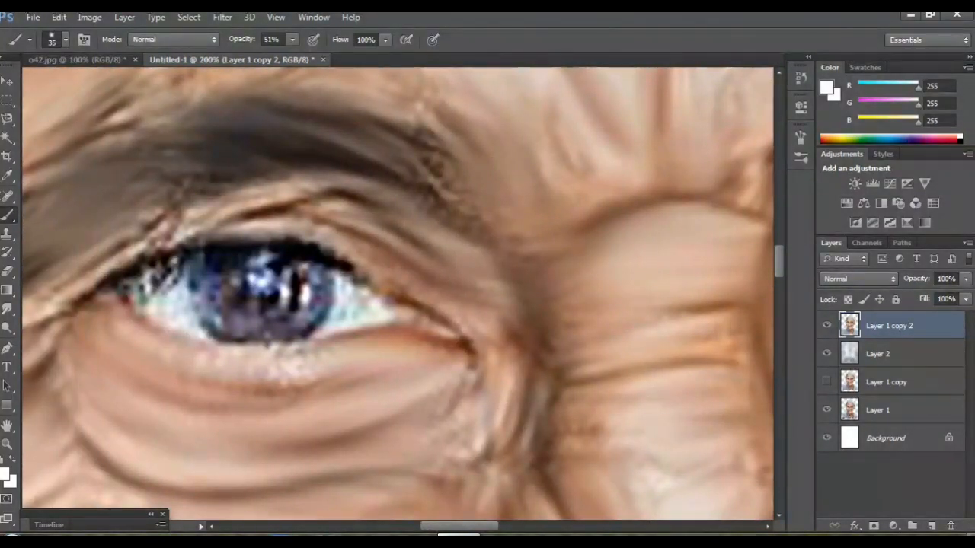
click(6, 476)
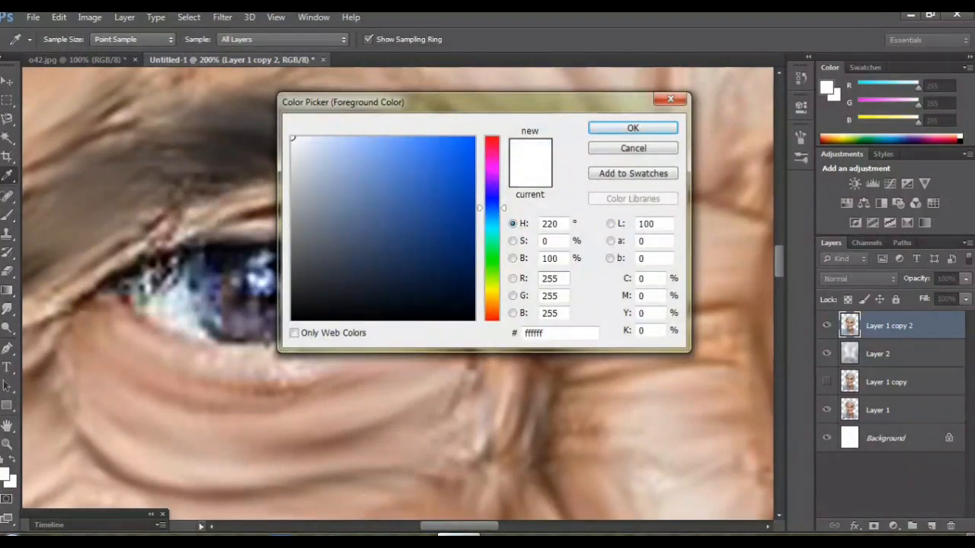
key(Return)
Paint the white of the left eye on both sides of the iris with a 20 px white brush at 51% opacity
key(ctrl+plus)
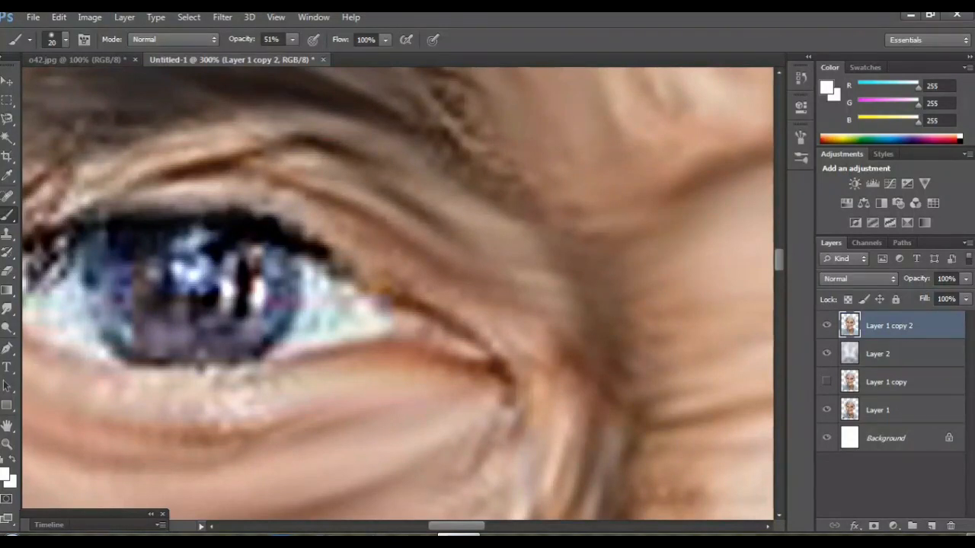
mouse_move(324, 278)
mouse_down()
mouse_move(385, 304)
mouse_move(306, 325)
mouse_up()
mouse_move(319, 268)
mouse_down()
mouse_move(457, 305)
mouse_move(522, 305)
mouse_up()
mouse_move(232, 267)
mouse_down()
mouse_move(270, 324)
mouse_move(221, 305)
mouse_move(202, 267)
mouse_move(243, 255)
mouse_up()
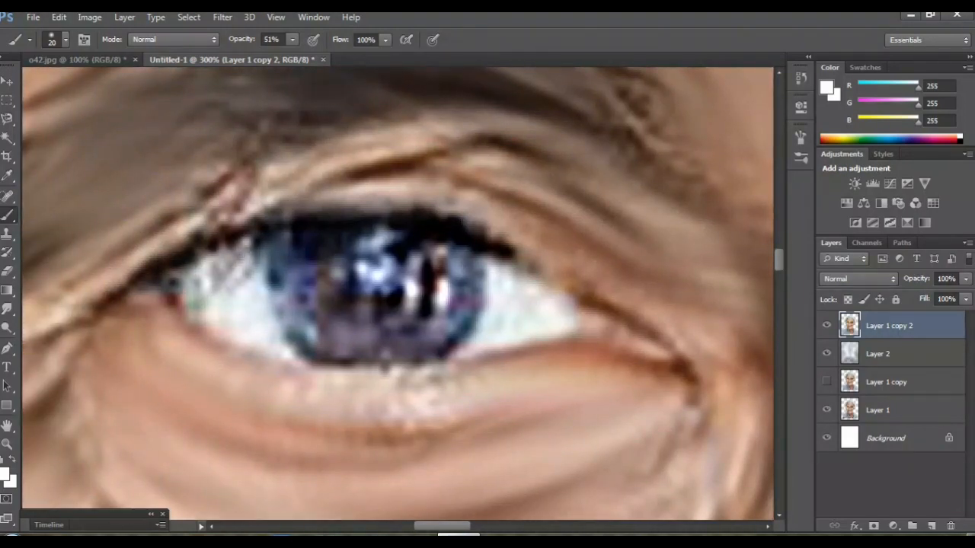
Raise the brush opacity to 80% and whiten both sides of the left eye's iris more strongly
click(291, 39)
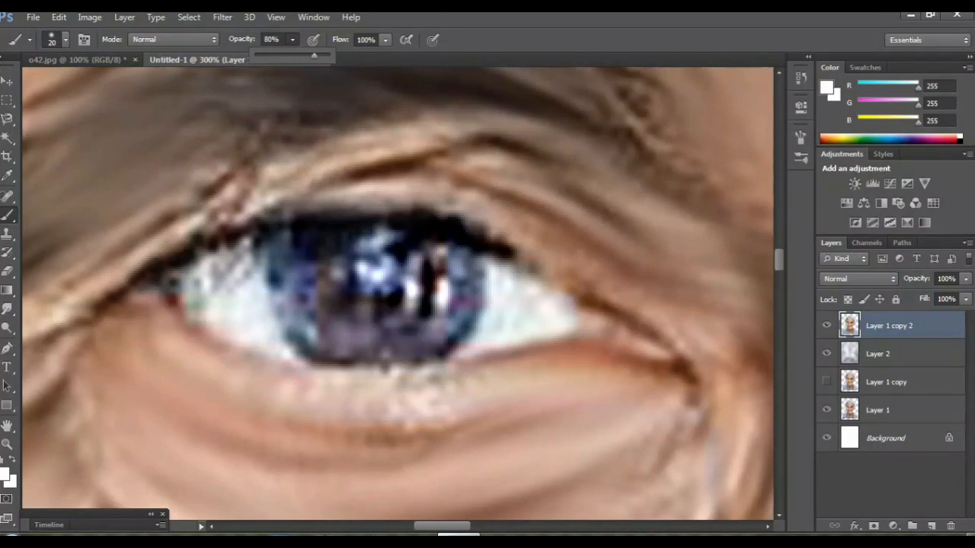
mouse_move(233, 279)
mouse_down()
mouse_move(243, 300)
mouse_move(243, 258)
mouse_move(211, 262)
mouse_move(188, 288)
mouse_move(268, 324)
mouse_up()
scroll(397, 294, right, 5)
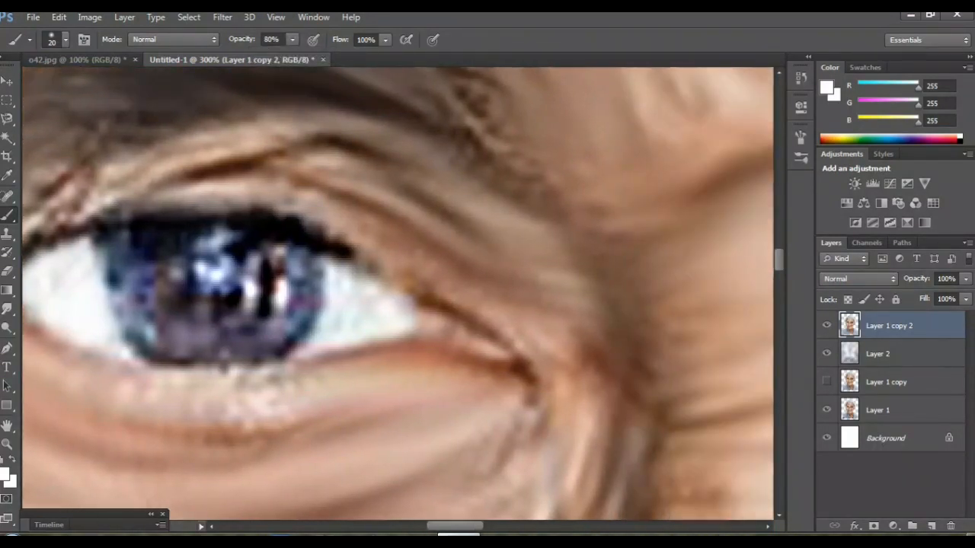
mouse_move(339, 263)
mouse_down()
mouse_move(408, 308)
mouse_move(339, 324)
mouse_move(320, 297)
mouse_up()
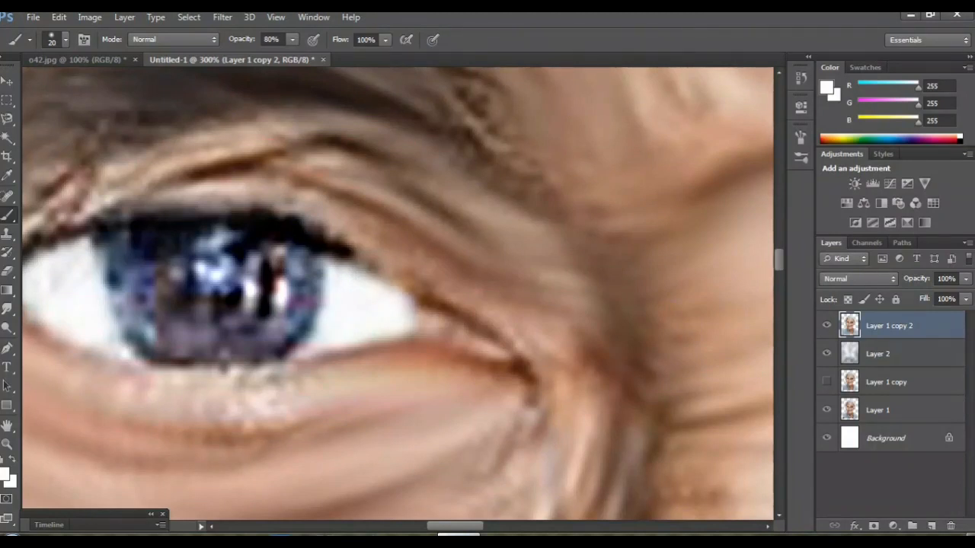
Paint the white of the right eye on both sides of the iris with the 20 px brush at 80% opacity
key(ctrl+minus)
key(ctrl+minus)
key(ctrl+minus)
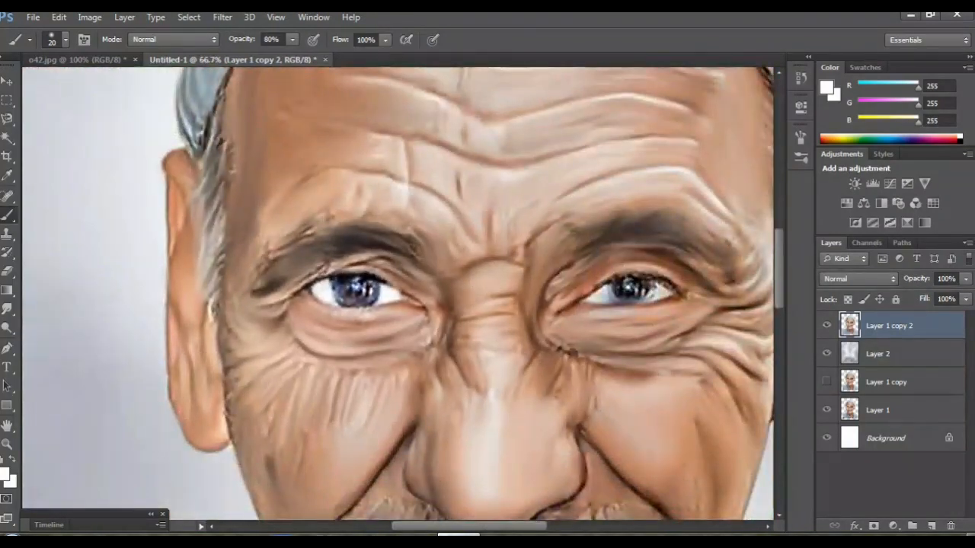
key(ctrl+plus)
key(ctrl+plus)
scroll(398, 294, right, 5)
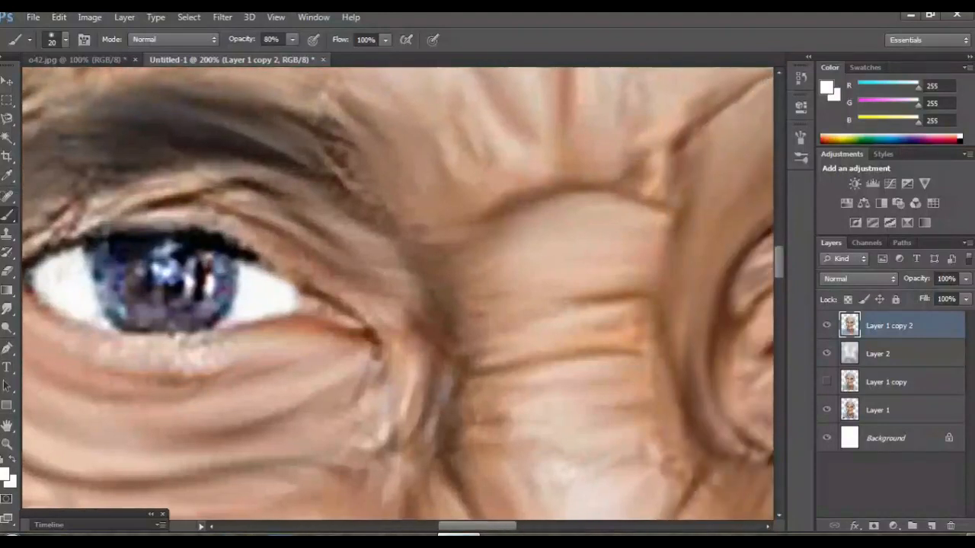
scroll(397, 293, right, 5)
mouse_move(648, 256)
mouse_down()
mouse_move(628, 301)
mouse_move(675, 282)
mouse_move(655, 267)
mouse_move(625, 275)
mouse_up()
mouse_move(487, 276)
mouse_down()
mouse_move(506, 306)
mouse_move(457, 301)
mouse_move(474, 287)
mouse_up()
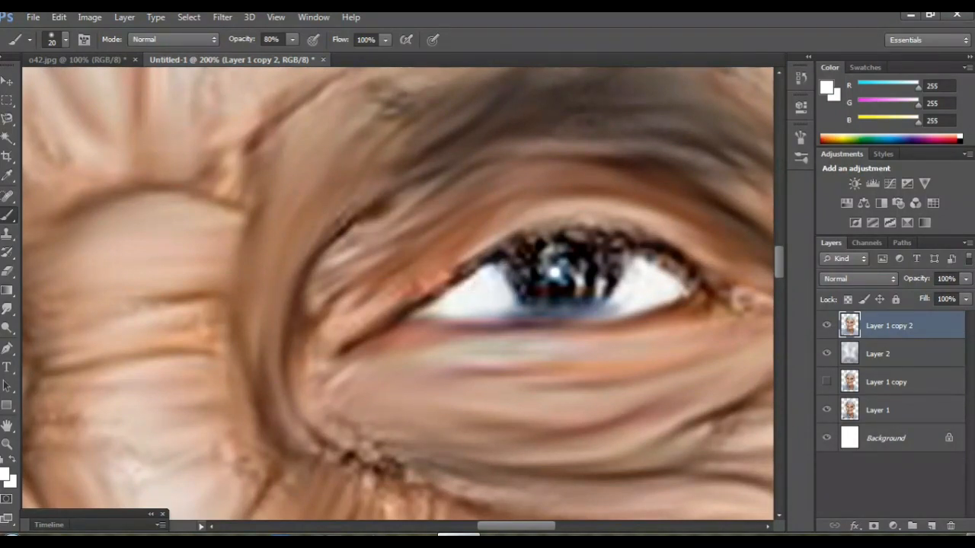
Sample the off-white of the left eye, undo the trial highlight, and paint two bright catchlights in its iris at 100% brush opacity
scroll(398, 298, left, 10)
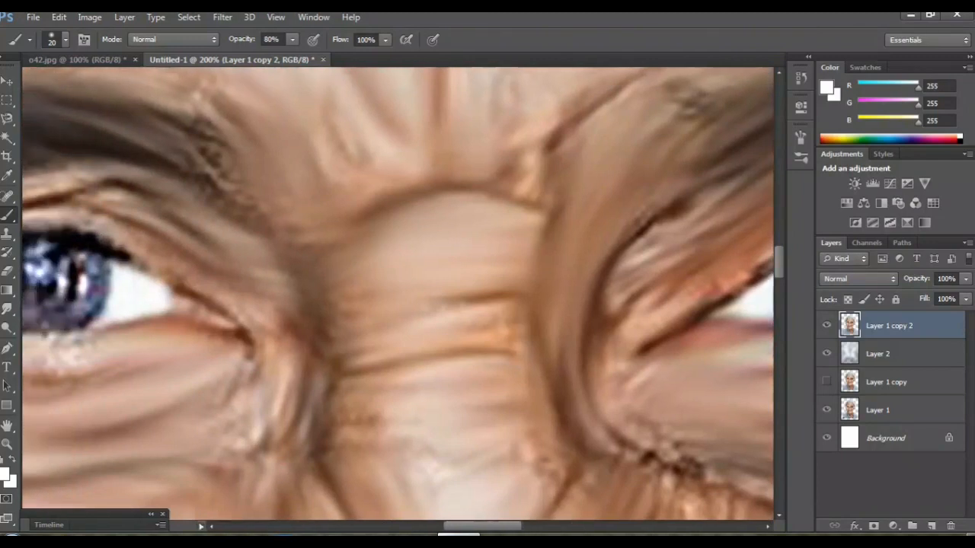
scroll(398, 298, left, 2)
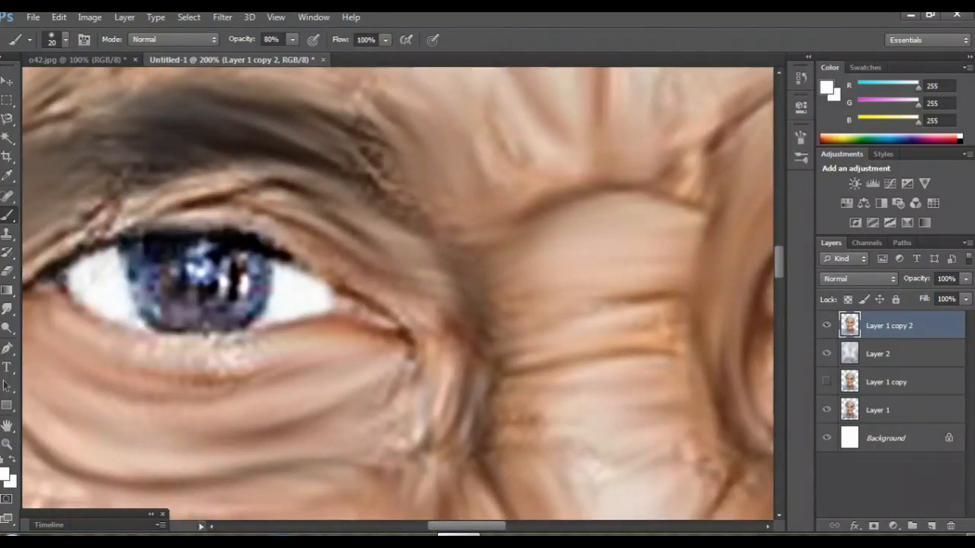
alt+click(297, 290)
mouse_move(237, 266)
mouse_down()
mouse_move(232, 294)
mouse_move(248, 281)
mouse_up()
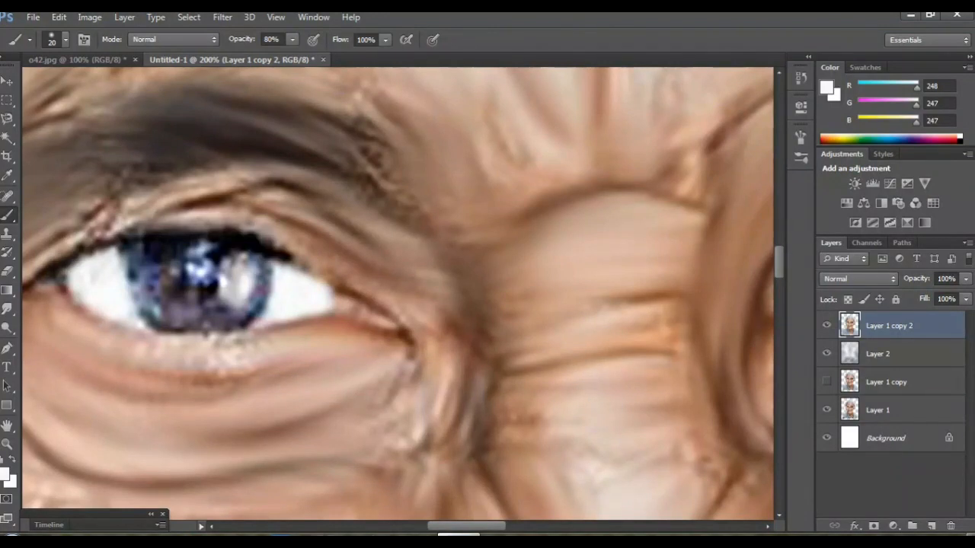
key(ctrl+z)
click(292, 39)
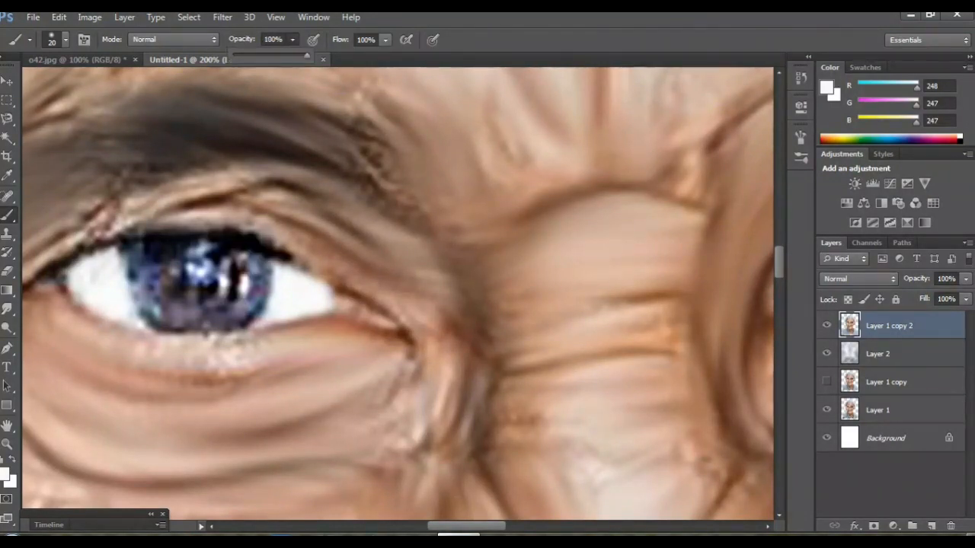
click(236, 259)
drag(237, 259, 246, 270)
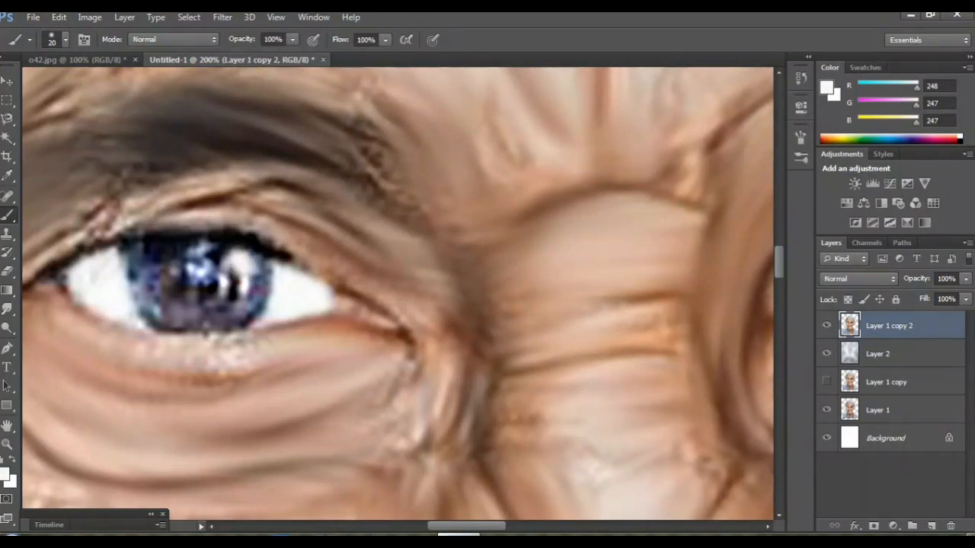
click(206, 252)
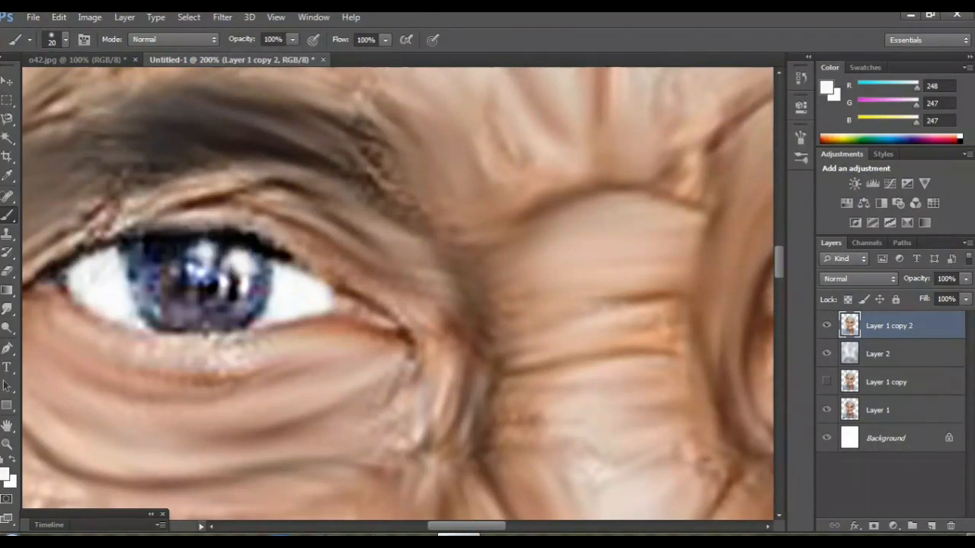
Examine the brightened eyes up close and their effect within the whole portrait
key(ctrl+minus)
key(ctrl+minus)
key(ctrl+plus)
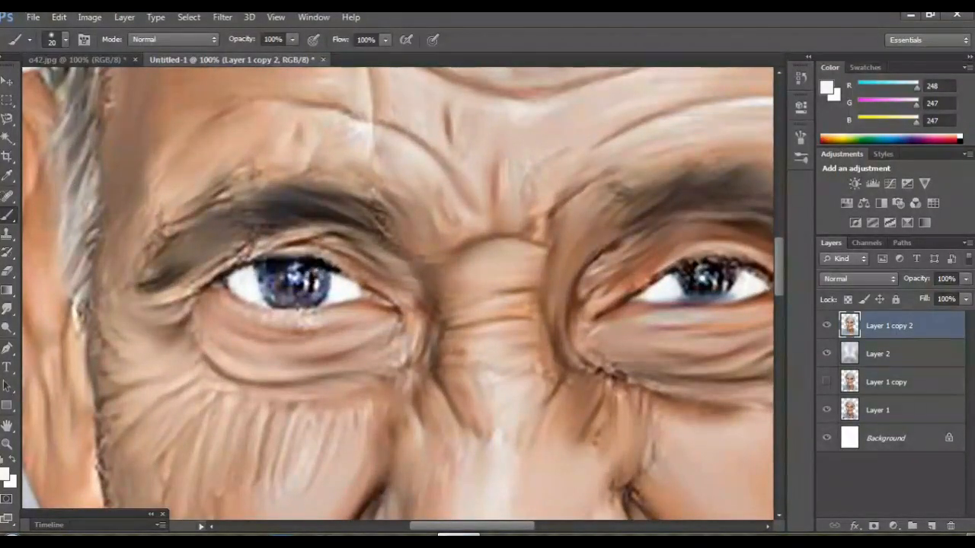
click(66, 39)
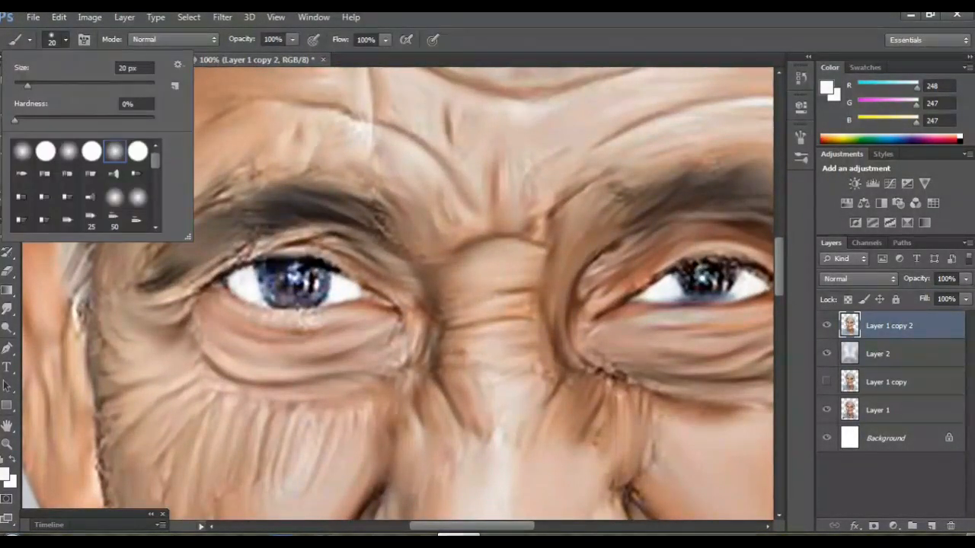
key(Return)
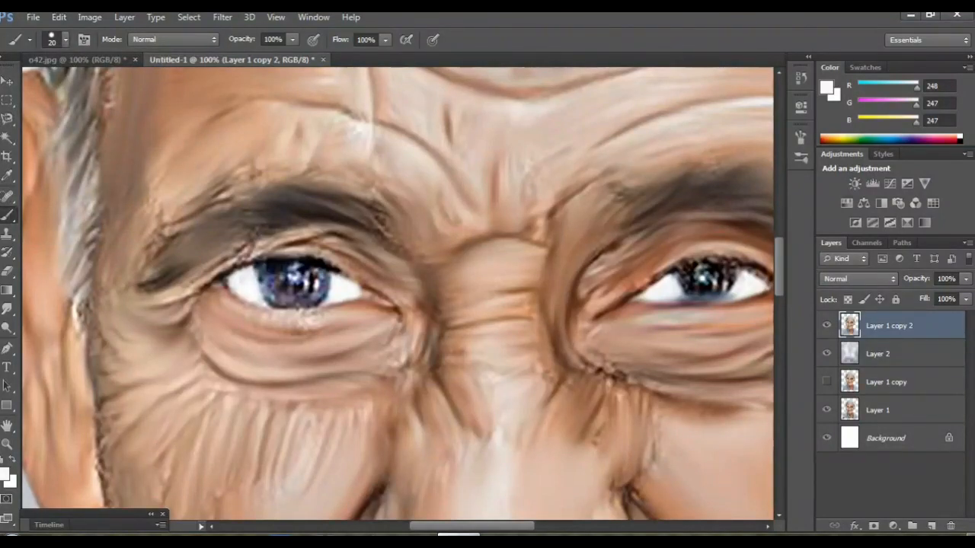
key(ctrl+plus)
key(ctrl+plus)
scroll(398, 294, left, 4)
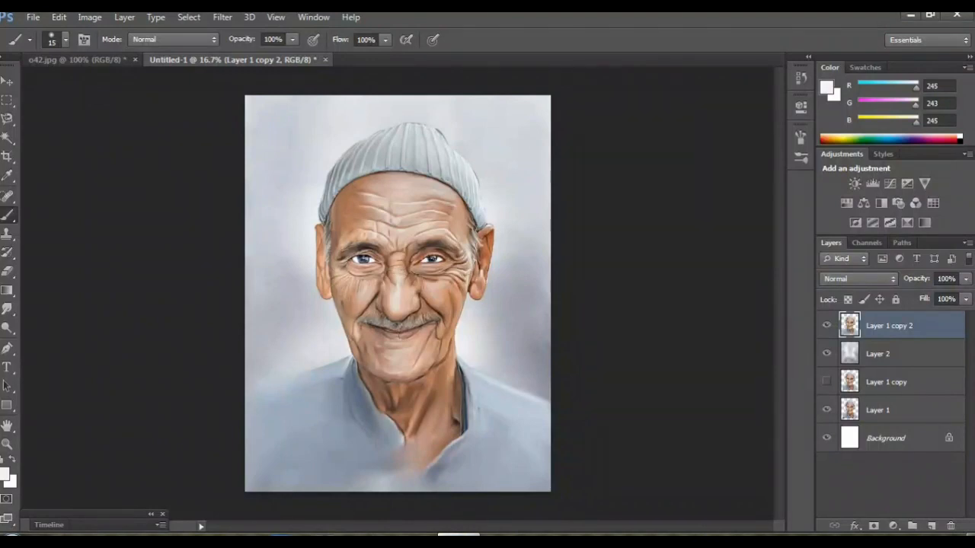
Stamp the camera logo signature in the portrait's upper-left corner using the Pencil tool at 600 px in black (000000)
key(ctrl+plus)
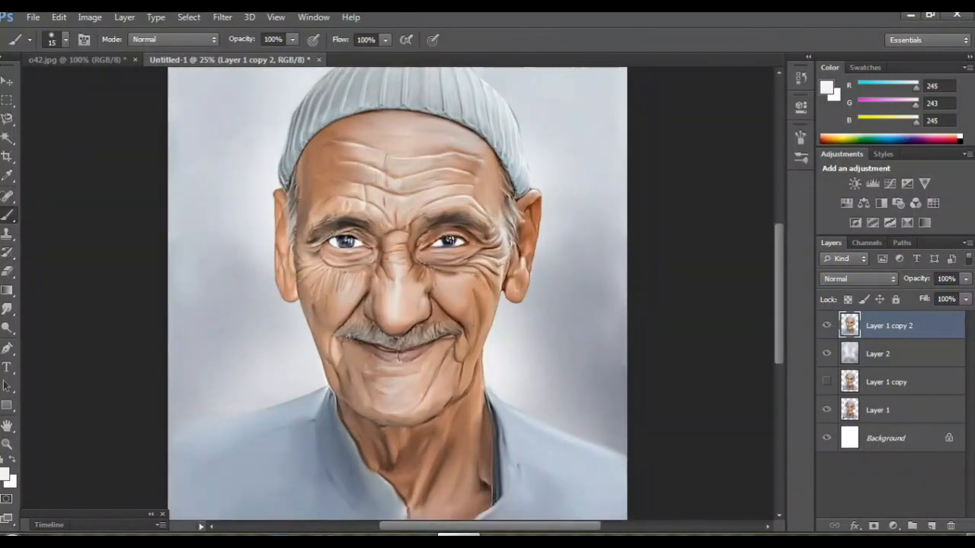
right_click(7, 216)
click(61, 226)
scroll(397, 294, up, 3)
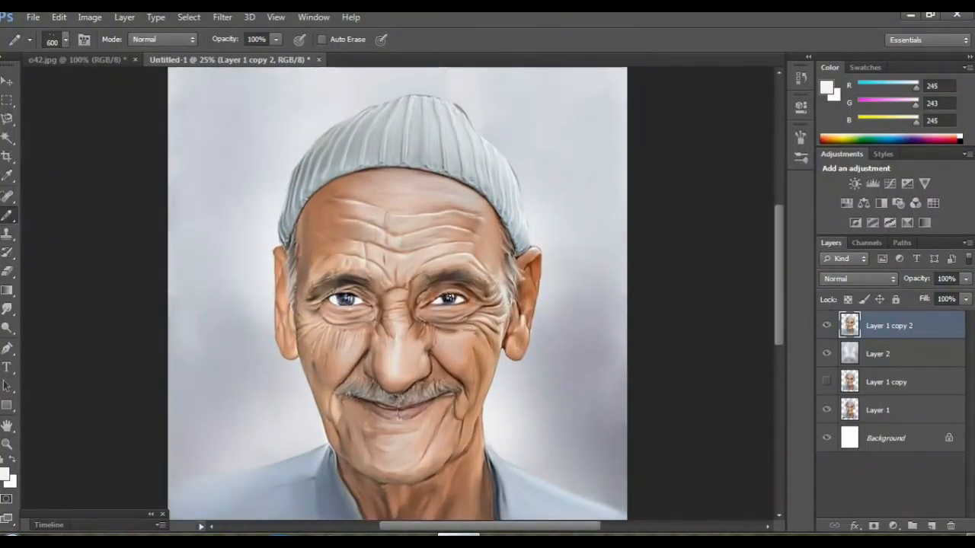
click(6, 473)
click(326, 255)
click(292, 320)
click(632, 128)
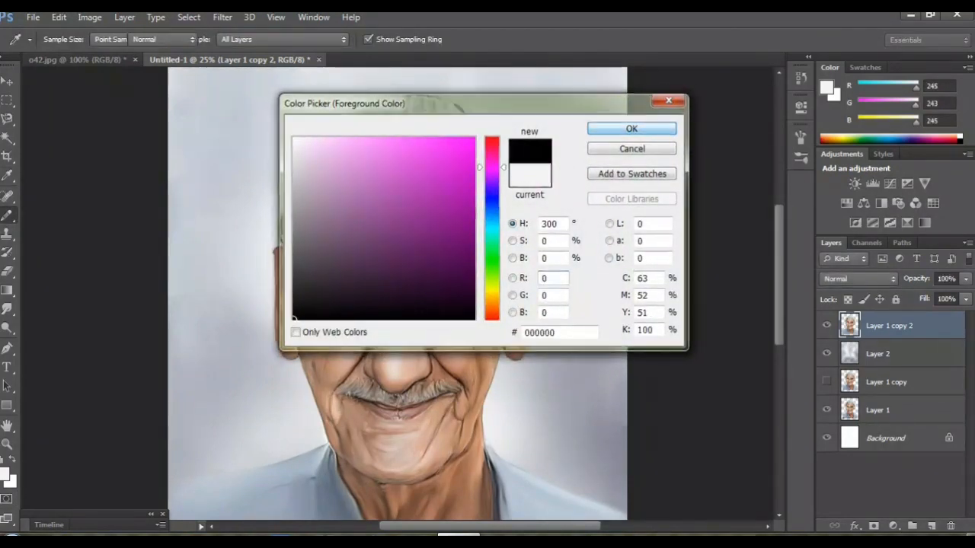
scroll(398, 294, up, 3)
scroll(398, 333, up, 1)
click(231, 205)
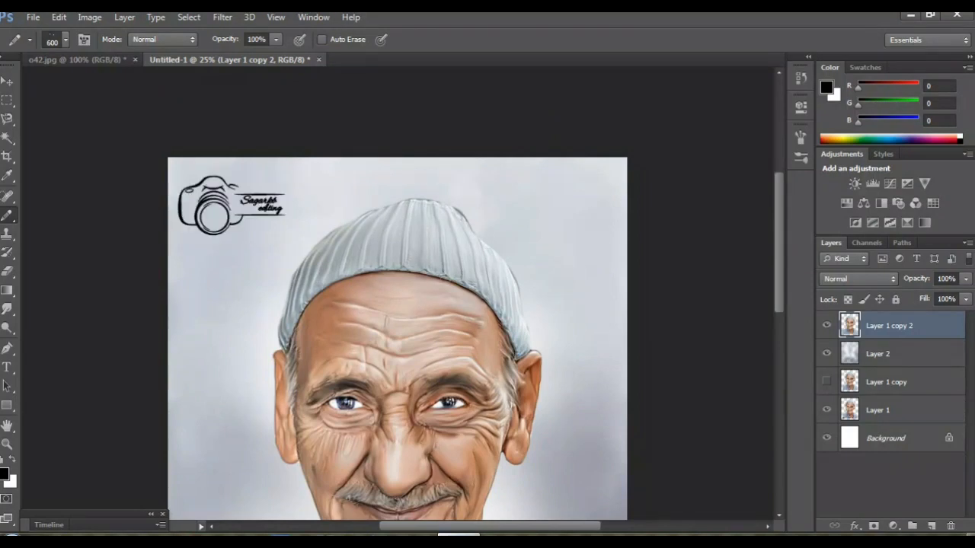
Hide the interface panels and inspect the finished portrait from the logo and cap down to the shirt, at 50% and 33.3% zoom
key(m)
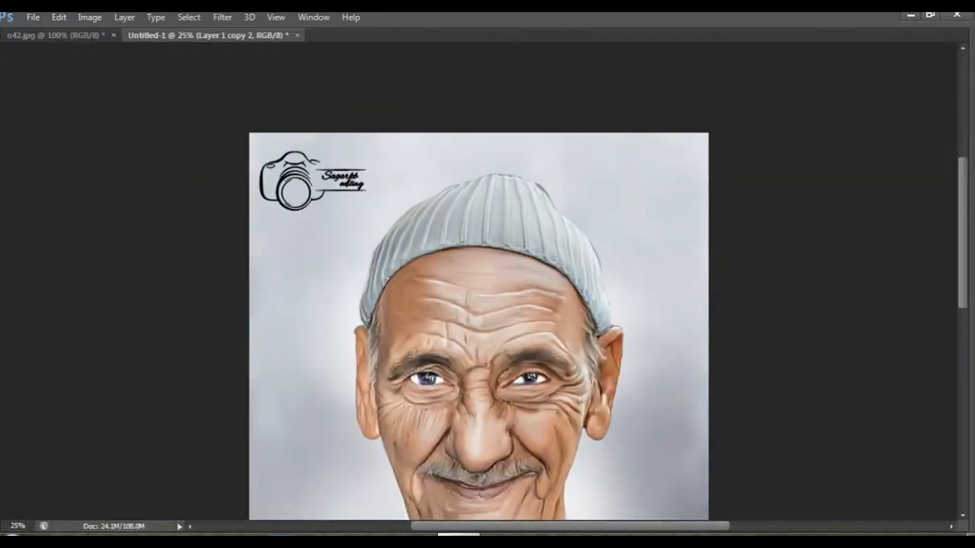
scroll(478, 282, down, 5)
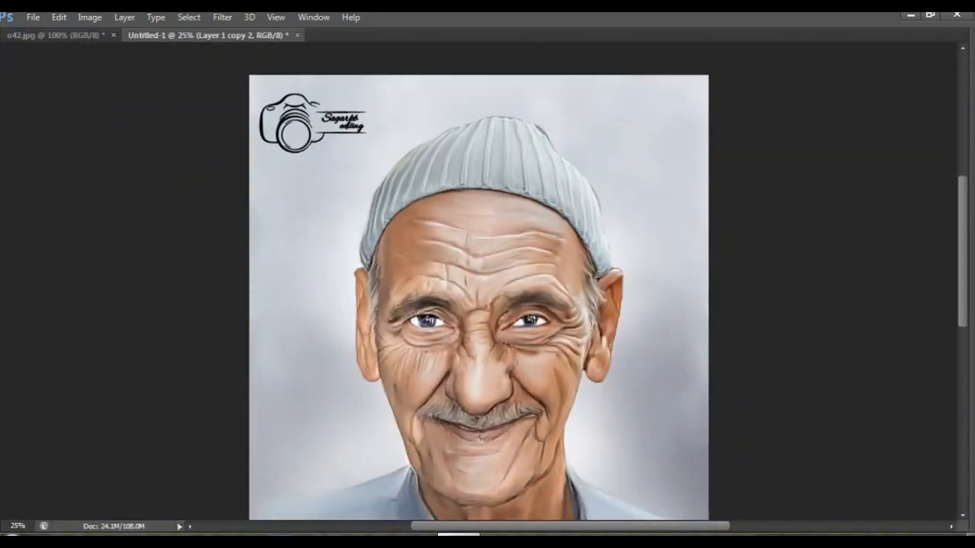
scroll(479, 282, up, 3)
scroll(479, 282, up, 2)
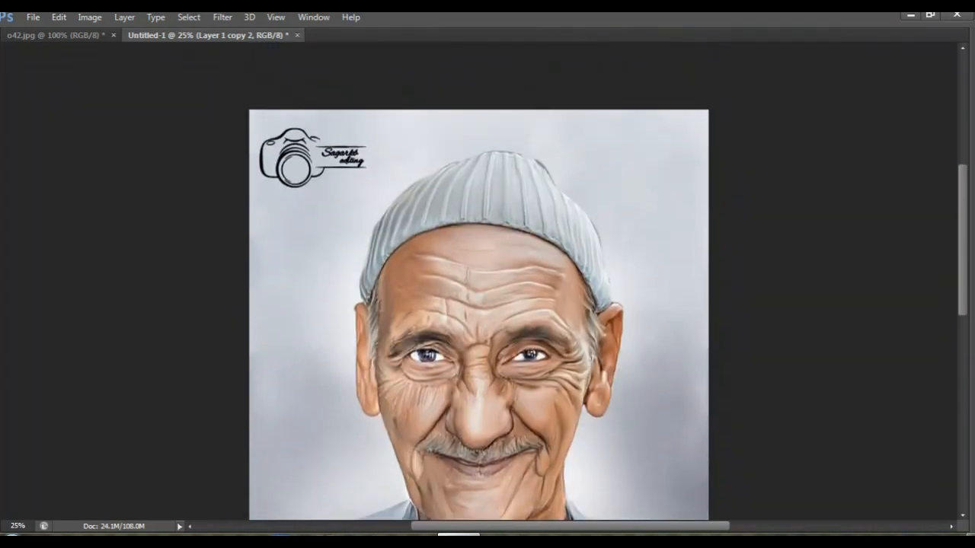
key(ctrl+plus)
key(ctrl+plus)
scroll(478, 281, up, 3)
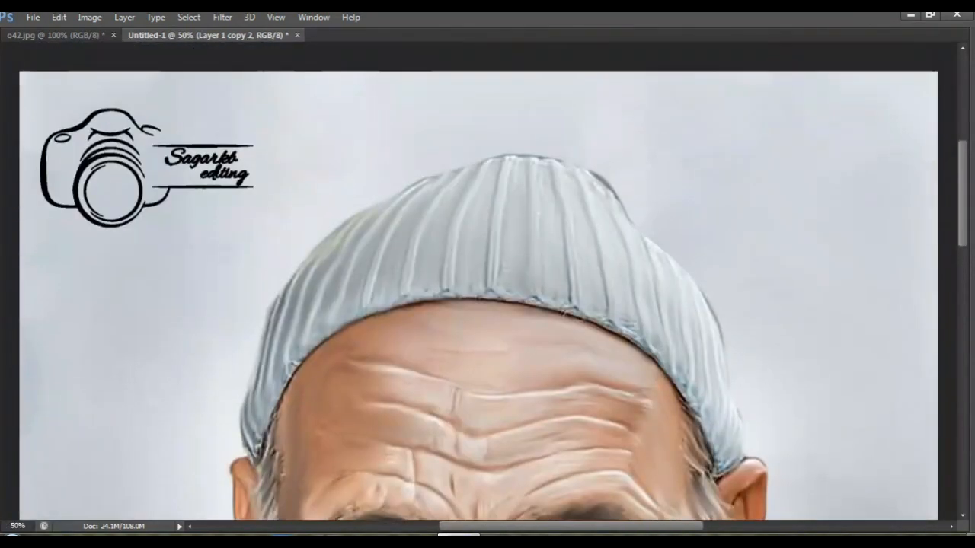
scroll(479, 282, down, 3)
scroll(479, 282, down, 8)
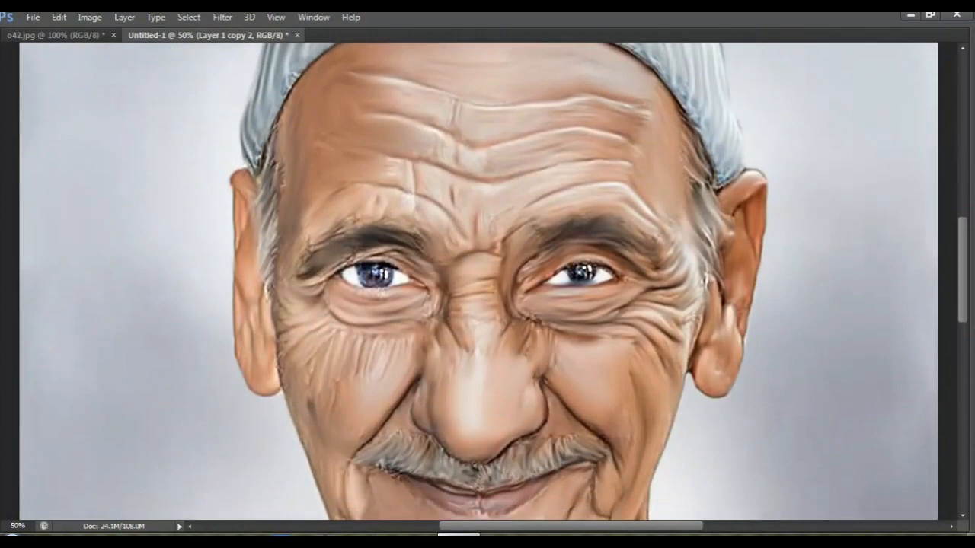
scroll(479, 282, down, 3)
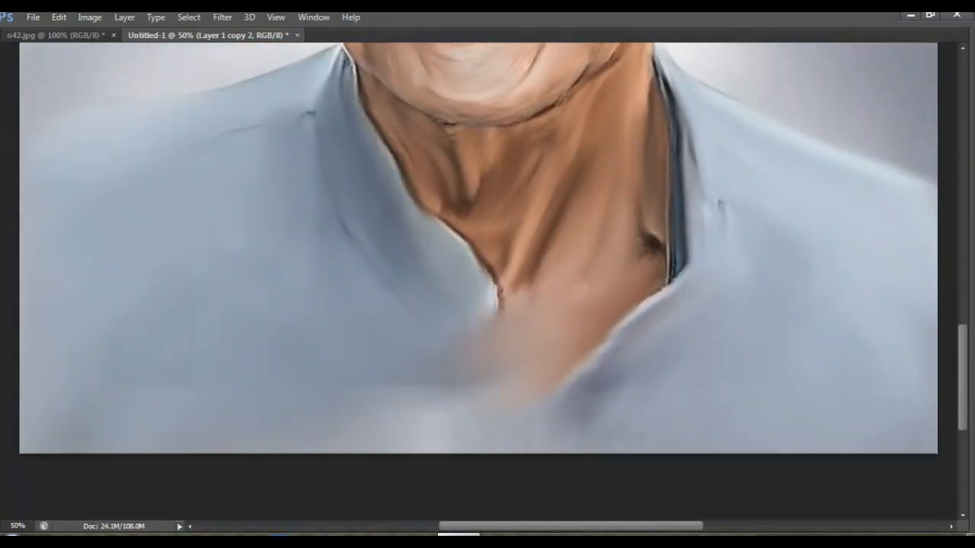
scroll(478, 282, up, 6)
scroll(478, 282, up, 3)
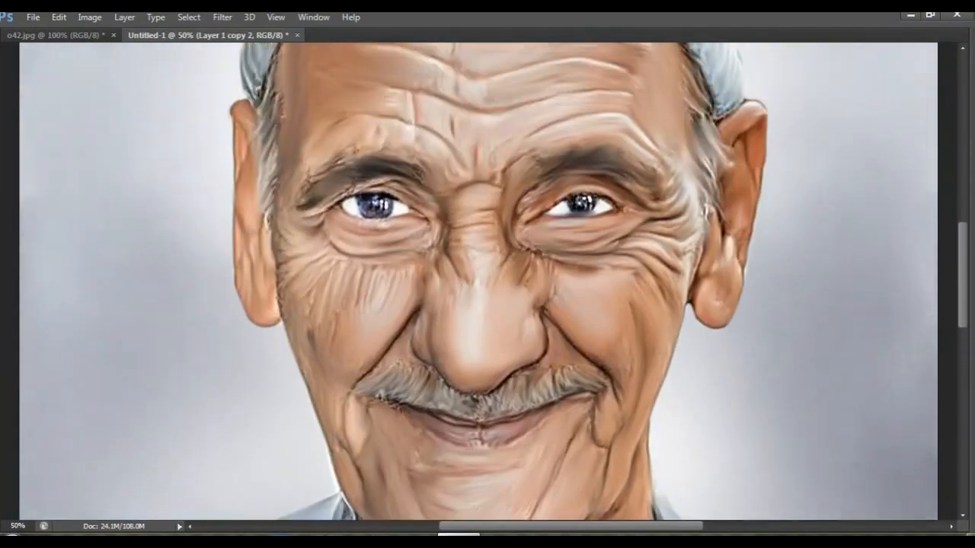
key(ctrl+minus)
scroll(478, 282, up, 4)
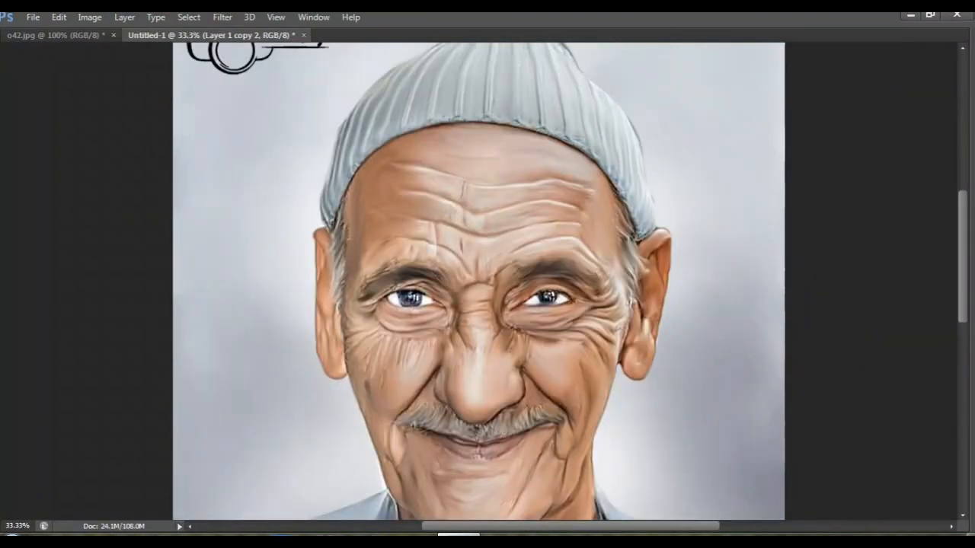